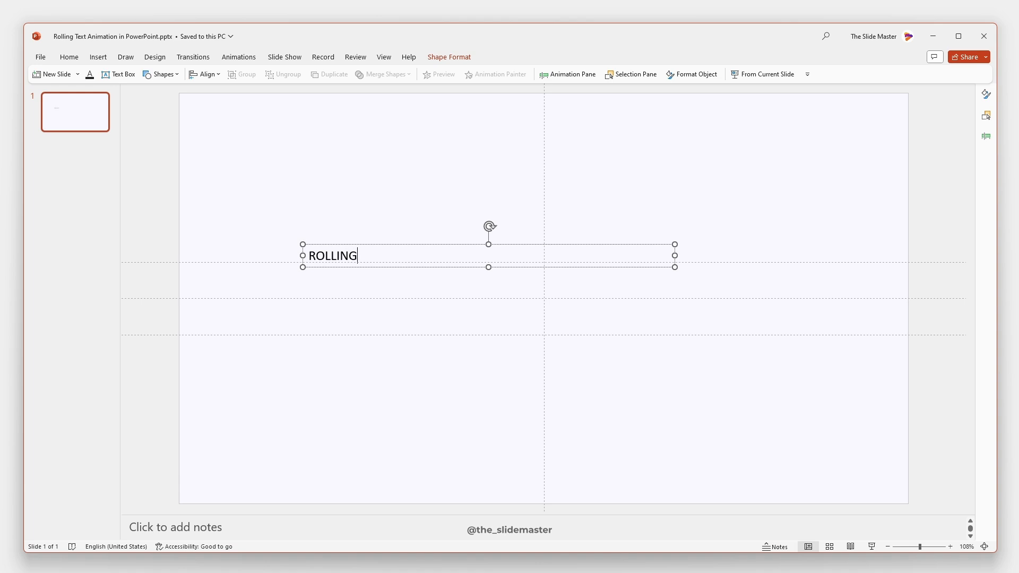
- Set the ROLLING text to the Montserrat Black font at size 138
{"action": "left_click", "coordinate": [405, 245]}
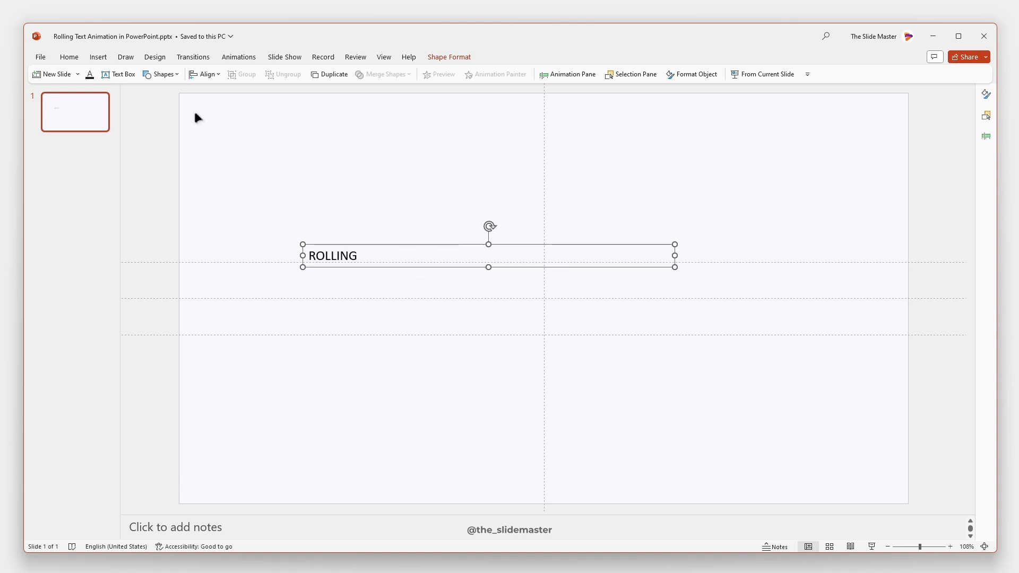
{"action": "left_click", "coordinate": [90, 74]}
{"action": "left_click", "coordinate": [131, 94]}
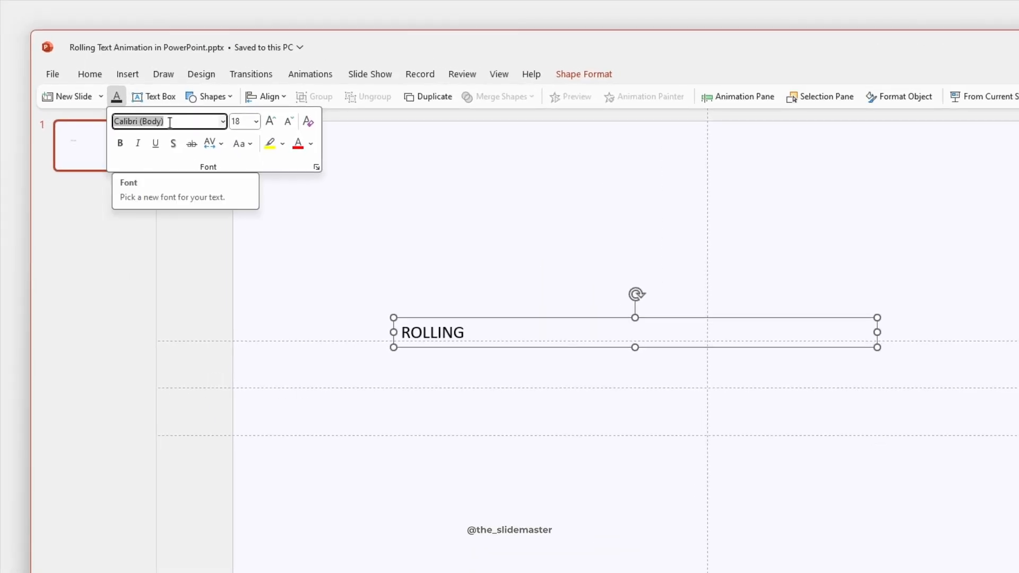
{"action": "type", "text": "Montserrat Black"}
{"action": "left_click", "coordinate": [256, 121]}
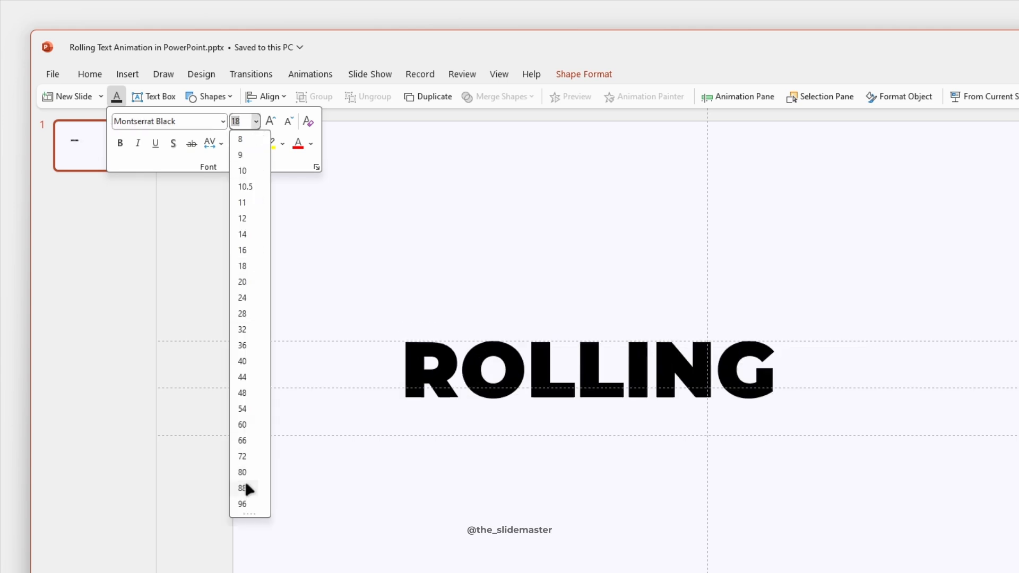
{"action": "left_click", "coordinate": [246, 499]}
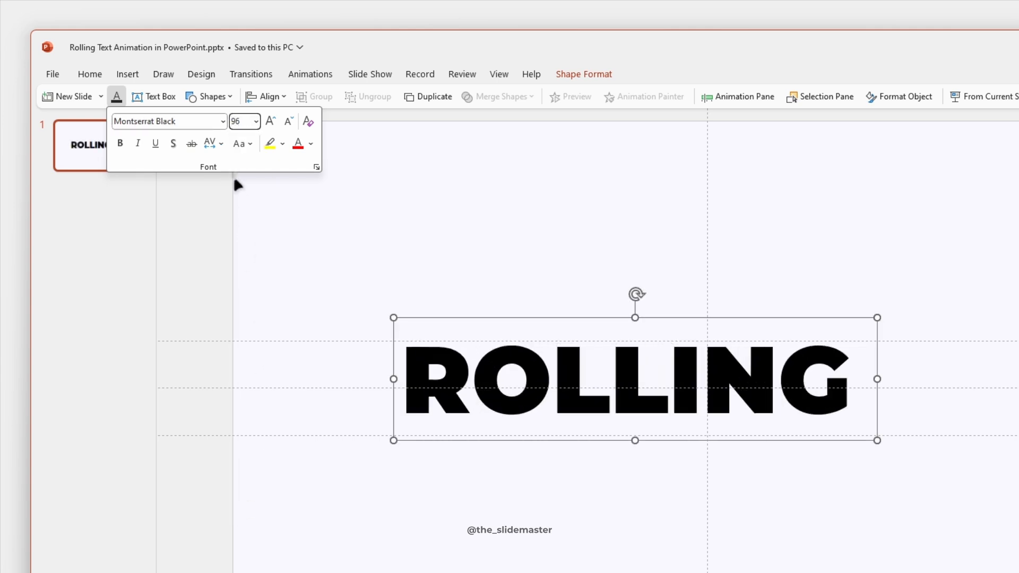
{"action": "left_click", "coordinate": [266, 118]}
{"action": "left_click", "coordinate": [266, 118]}
- Apply Very Loose character spacing to the ROLLING text and center it within its text box
{"action": "left_click", "coordinate": [211, 142]}
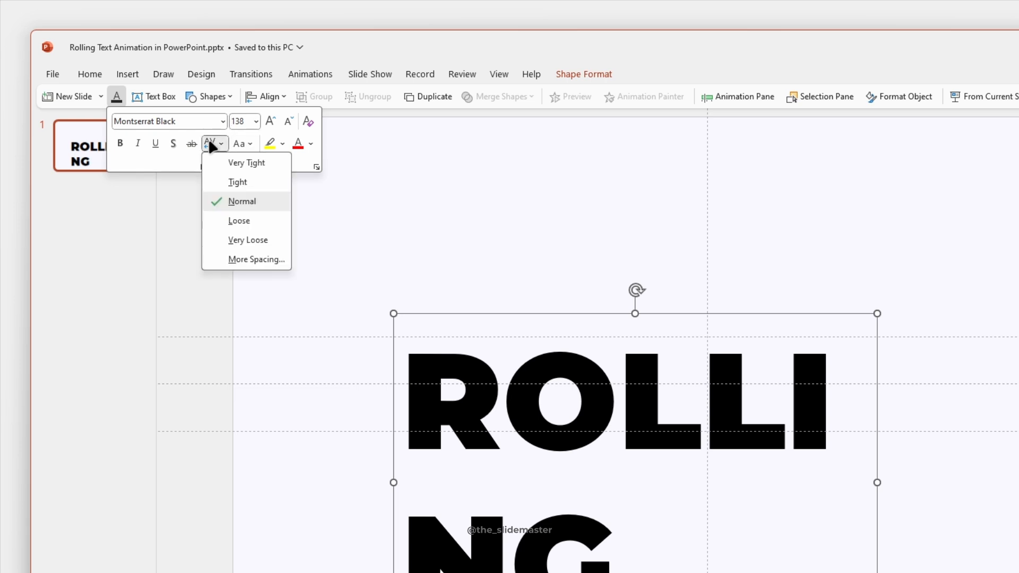
{"action": "left_click", "coordinate": [237, 241]}
{"action": "left_click", "coordinate": [91, 74]}
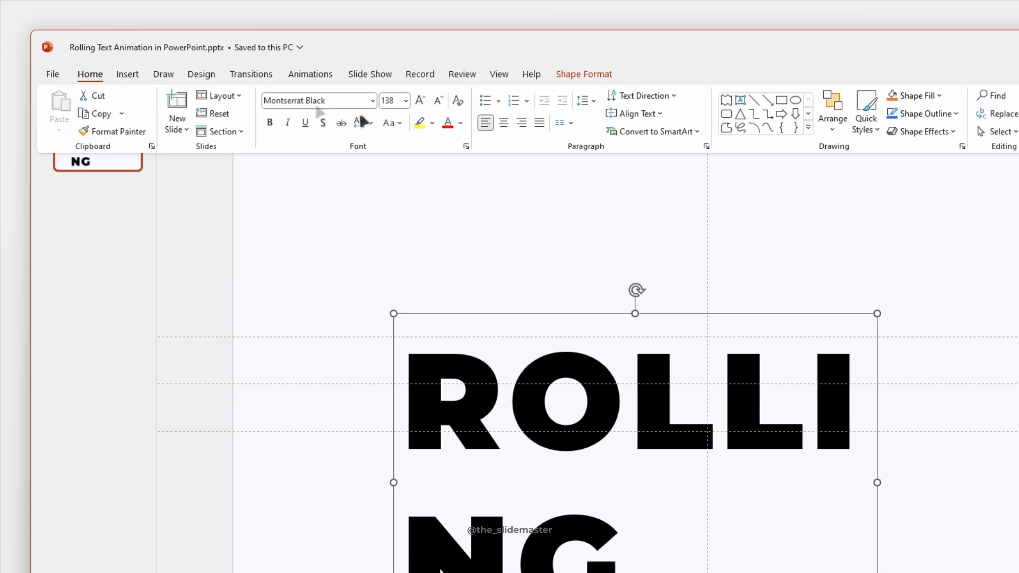
{"action": "left_click", "coordinate": [505, 123]}
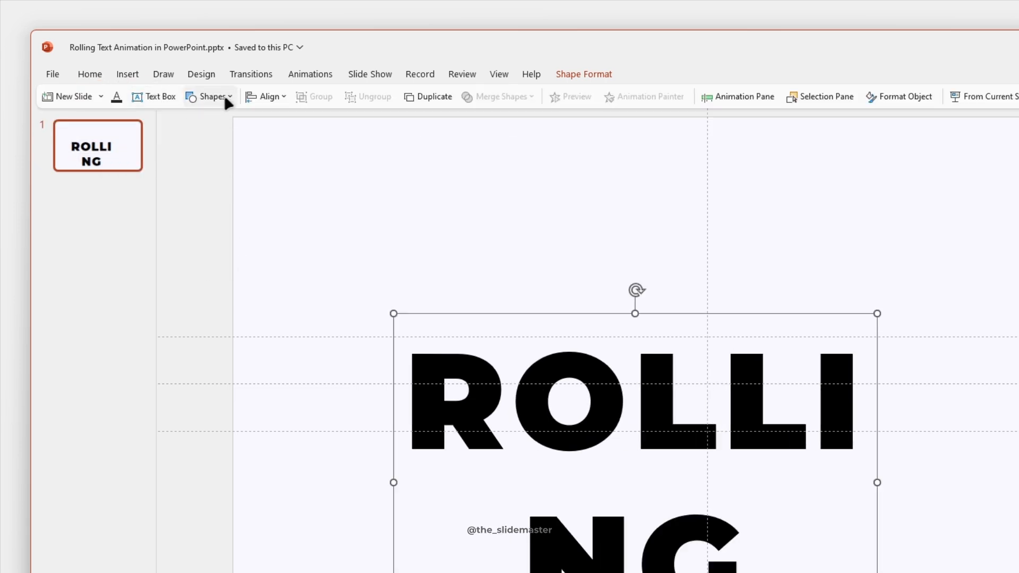
- Widen the text box so ROLLING fits on one line, and align it to the center and middle of the slide
{"action": "left_click_drag", "start_coordinate": [876, 483], "coordinate": [1014, 484]}
{"action": "left_click", "coordinate": [268, 96]}
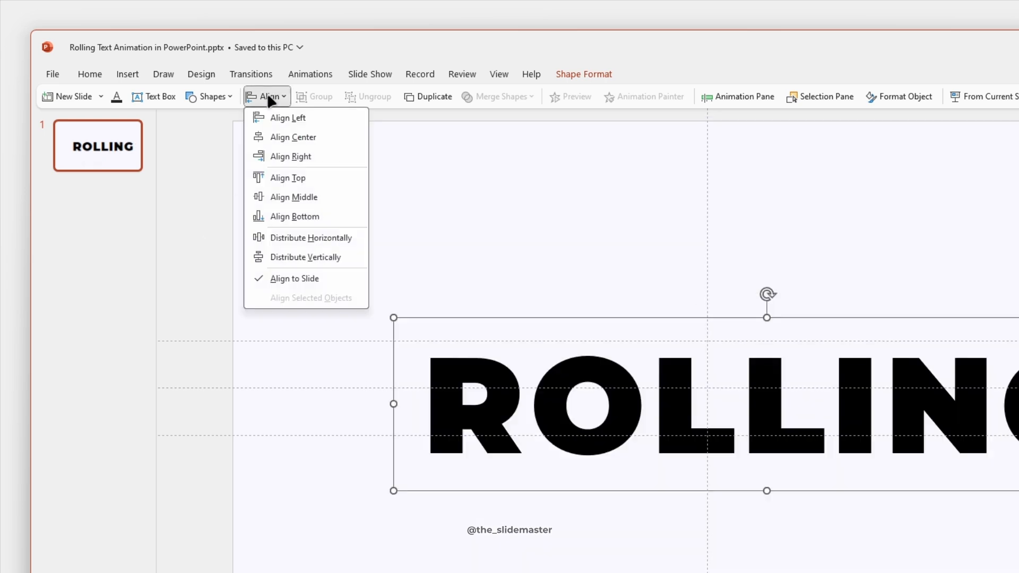
{"action": "left_click", "coordinate": [270, 137]}
{"action": "left_click", "coordinate": [264, 97]}
{"action": "left_click", "coordinate": [279, 196]}
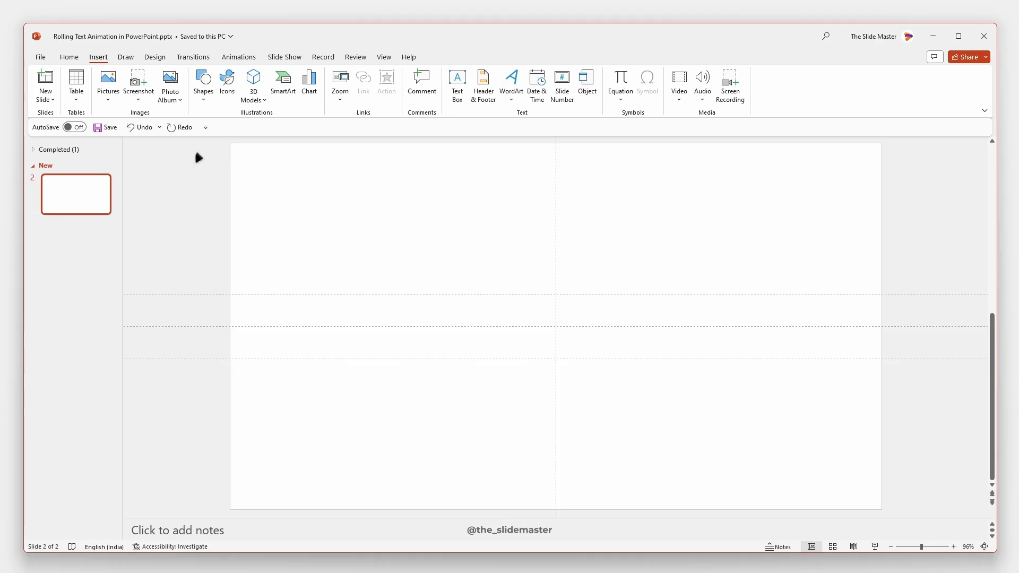
- Import PowerPoint Customizations.exportedUI as the Quick Access Toolbar setup, replacing all existing customizations
{"action": "left_click", "coordinate": [207, 127]}
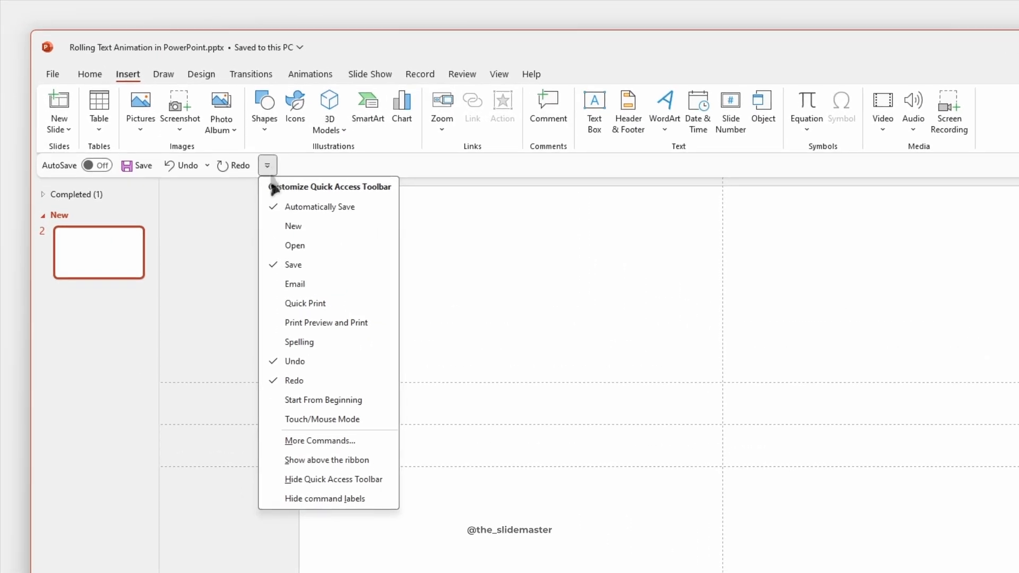
{"action": "left_click", "coordinate": [313, 441]}
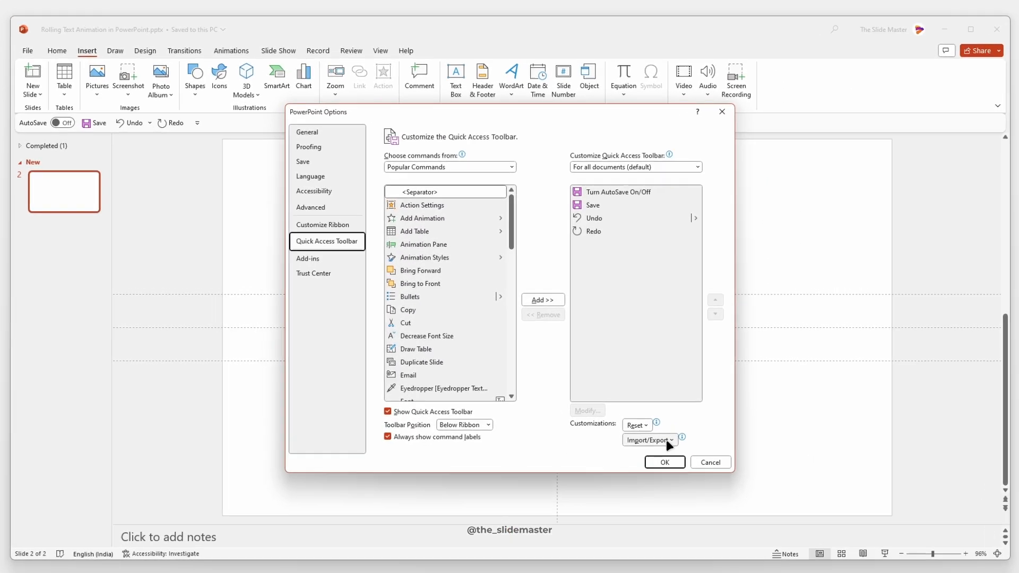
{"action": "left_click", "coordinate": [865, 569]}
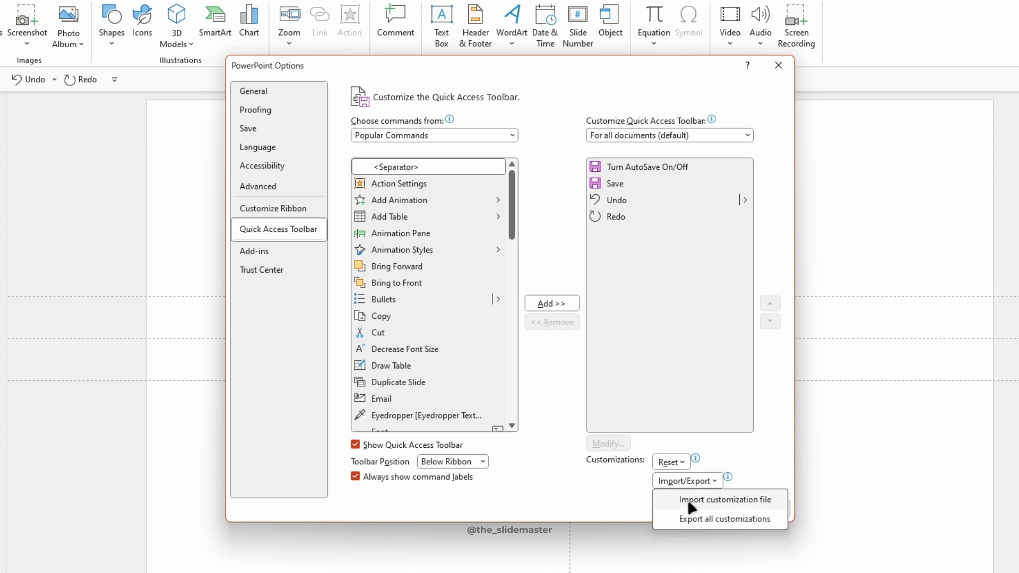
{"action": "left_click", "coordinate": [727, 497]}
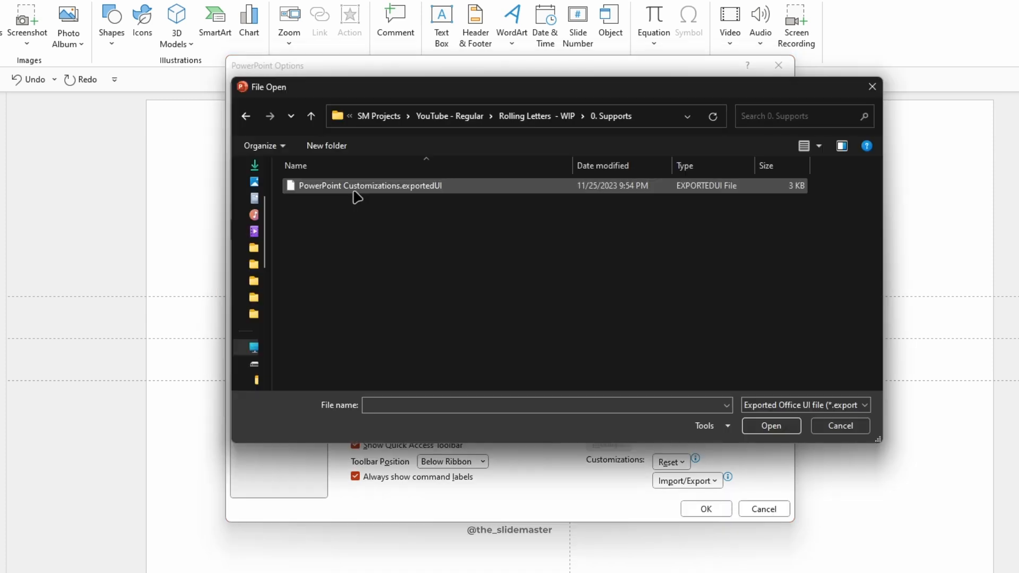
{"action": "left_click", "coordinate": [439, 187]}
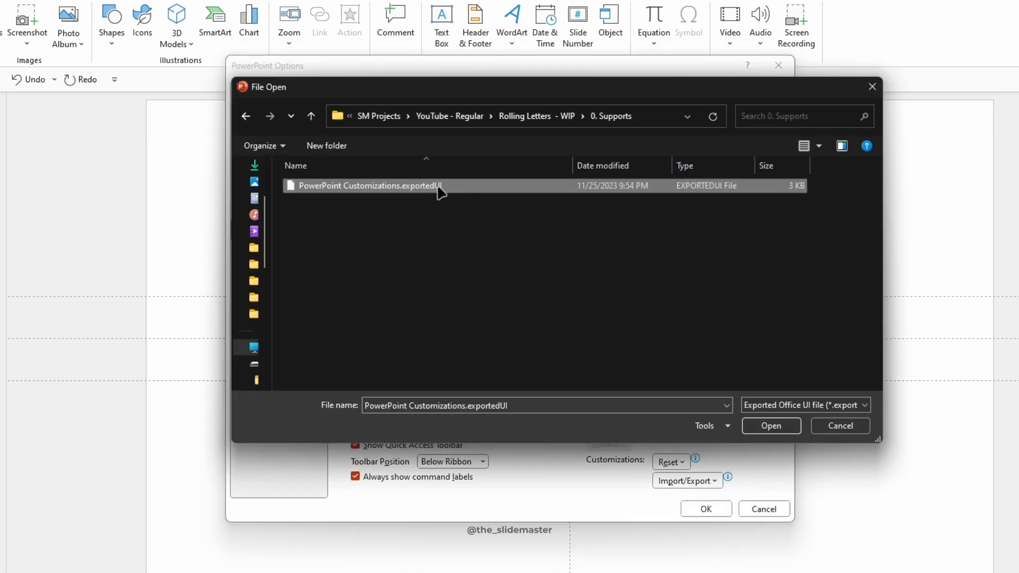
{"action": "left_click", "coordinate": [780, 426]}
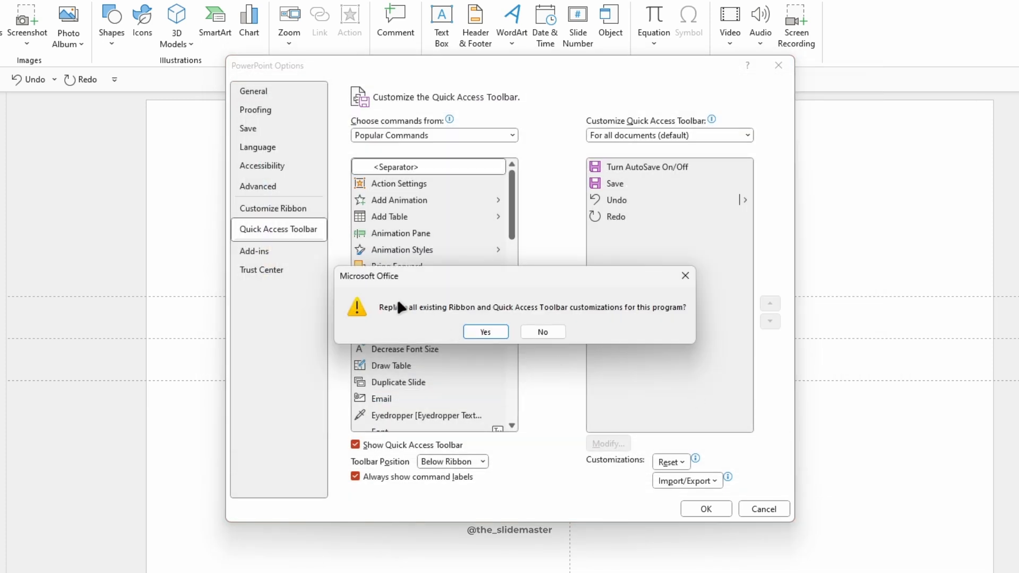
{"action": "left_click", "coordinate": [477, 330]}
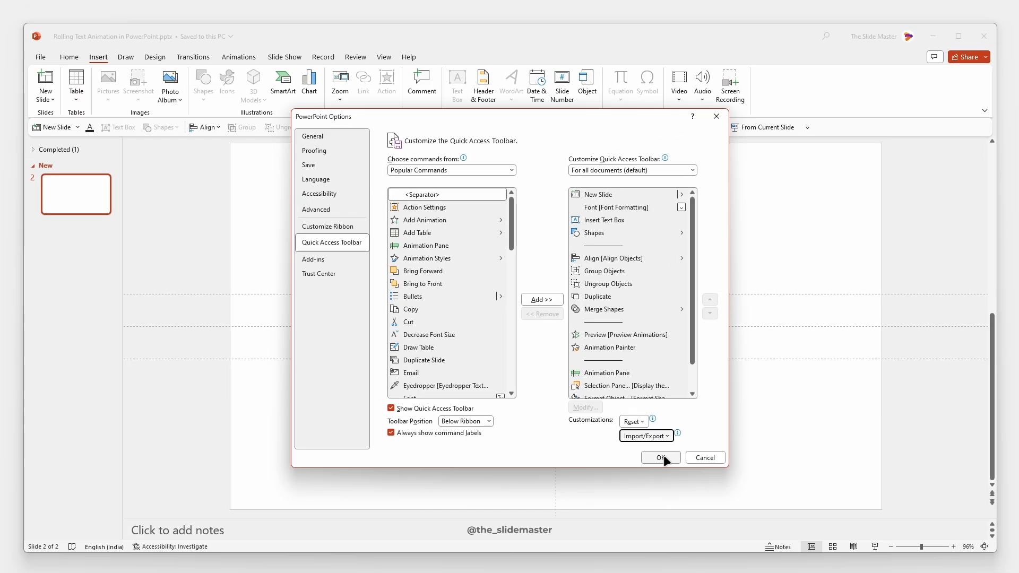
{"action": "left_click", "coordinate": [670, 474]}
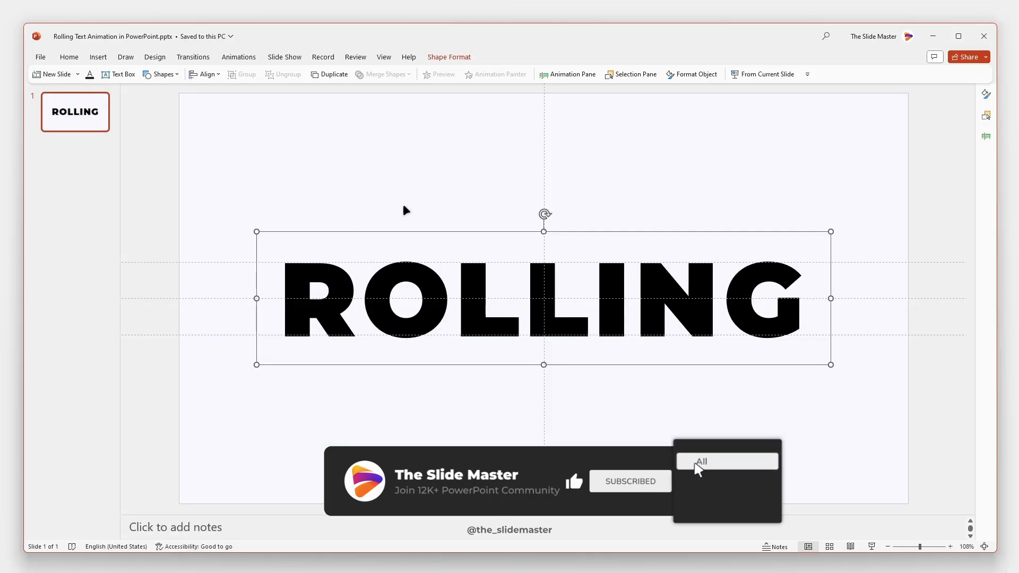
- Draw a rectangle that covers the entire ROLLING text with a small margin around its text box
{"action": "left_click", "coordinate": [165, 74]}
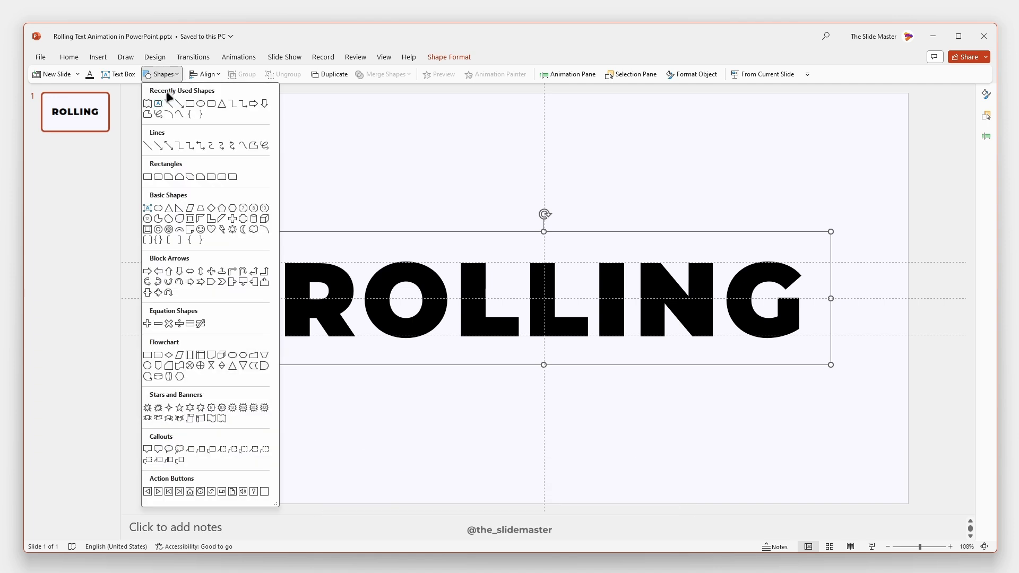
{"action": "left_click", "coordinate": [198, 113]}
{"action": "mouse_move", "coordinate": [244, 221]}
{"action": "left_mouse_down"}
{"action": "mouse_move", "coordinate": [613, 375]}
{"action": "mouse_move", "coordinate": [844, 376]}
{"action": "left_mouse_up"}
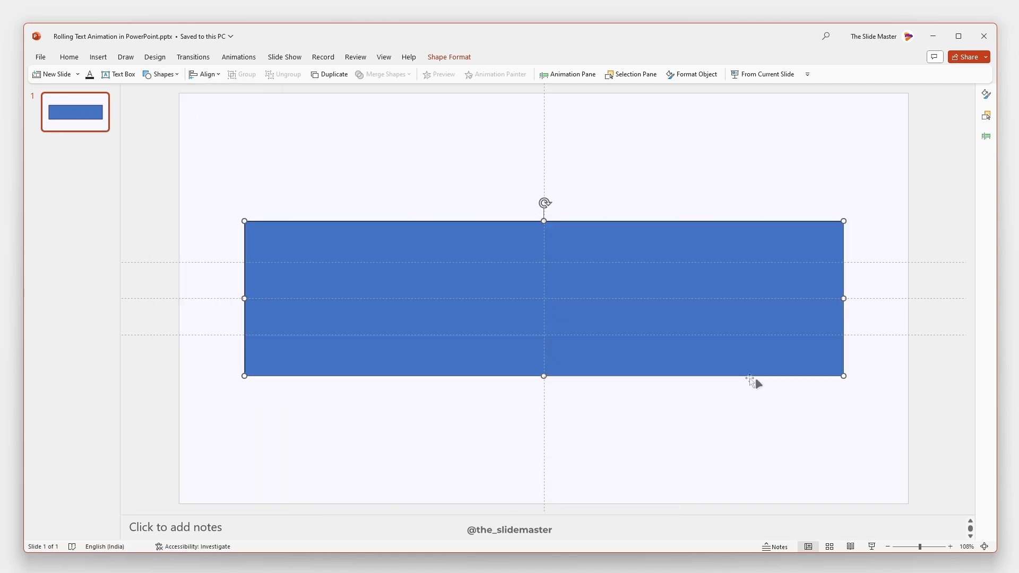
- Fragment the rectangle together with the ROLLING text box to turn the letters into separate shapes
{"action": "left_click_drag", "start_coordinate": [209, 183], "coordinate": [897, 416]}
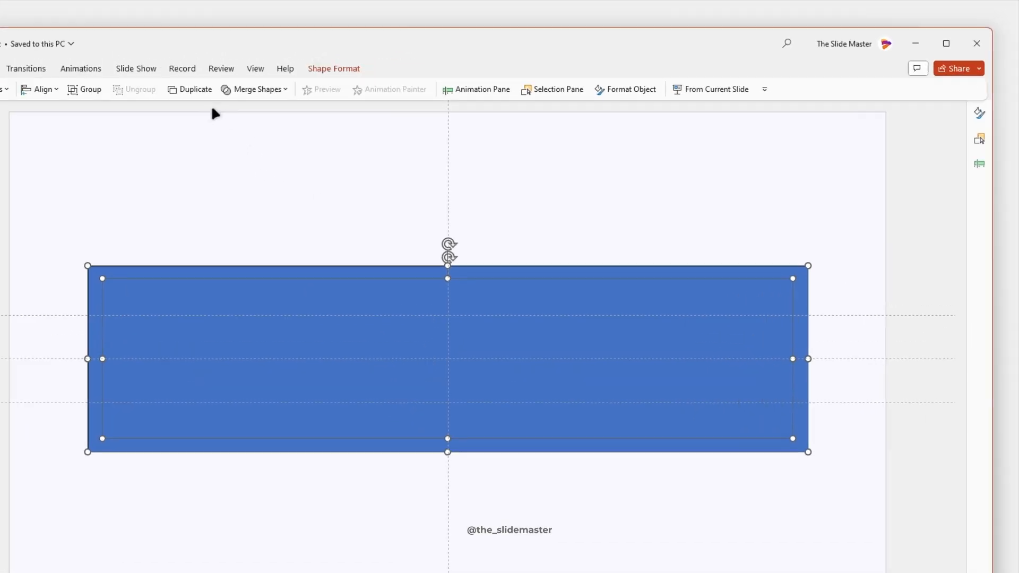
{"action": "left_click", "coordinate": [399, 75]}
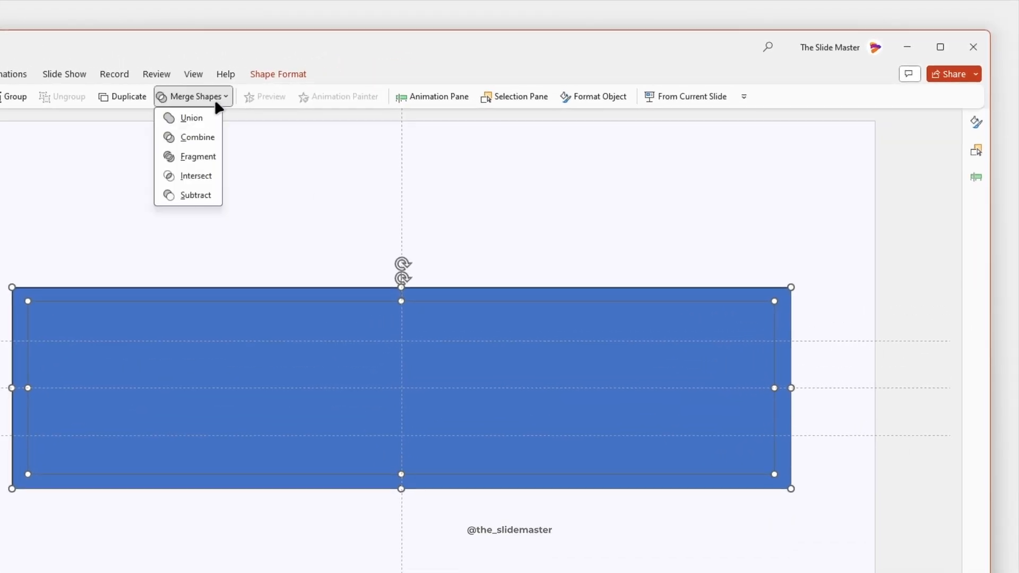
{"action": "left_click", "coordinate": [197, 157]}
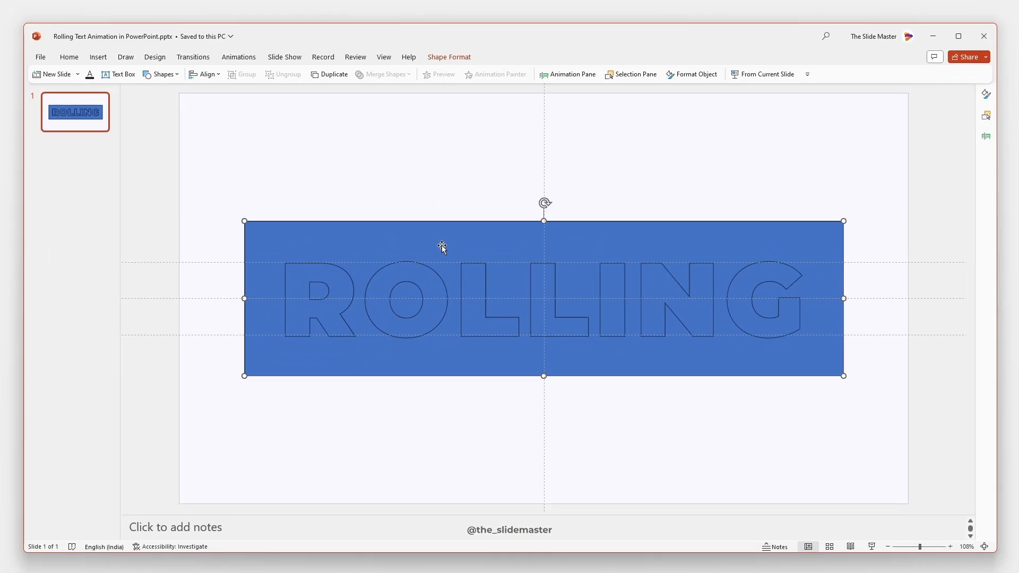
- Delete the leftover rectangle background and the pieces inside the letters R and O
{"action": "left_click", "coordinate": [406, 256]}
{"action": "key", "text": "Delete"}
{"action": "left_click", "coordinate": [278, 309]}
{"action": "key", "text": "Delete"}
{"action": "left_click", "coordinate": [403, 298]}
{"action": "key", "text": "Delete"}
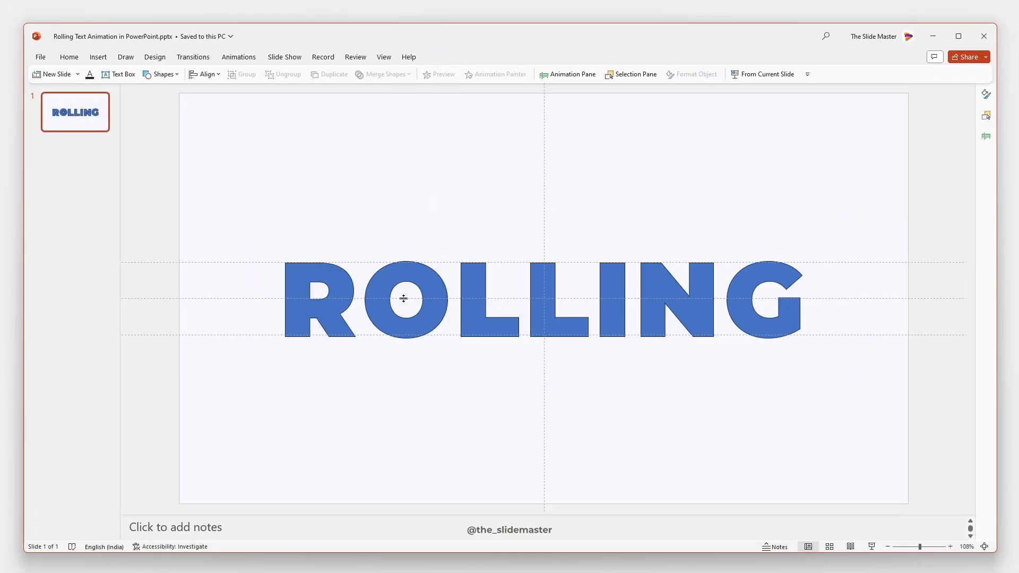
- Fill all the ROLLING letter shapes with the bright blue recent color and remove their outlines
{"action": "left_click_drag", "start_coordinate": [229, 207], "coordinate": [862, 417]}
{"action": "left_click", "coordinate": [986, 94]}
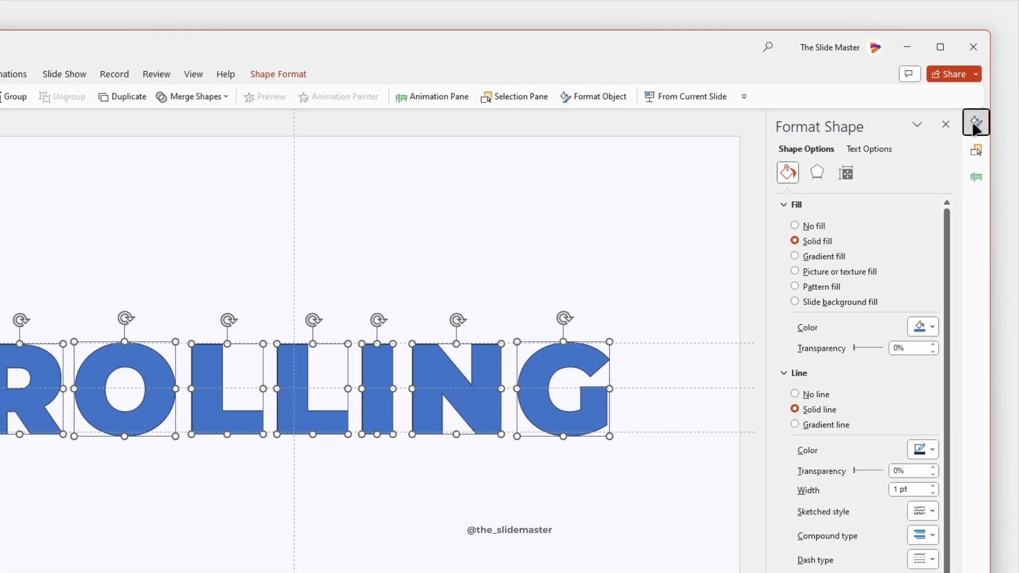
{"action": "left_click", "coordinate": [922, 326]}
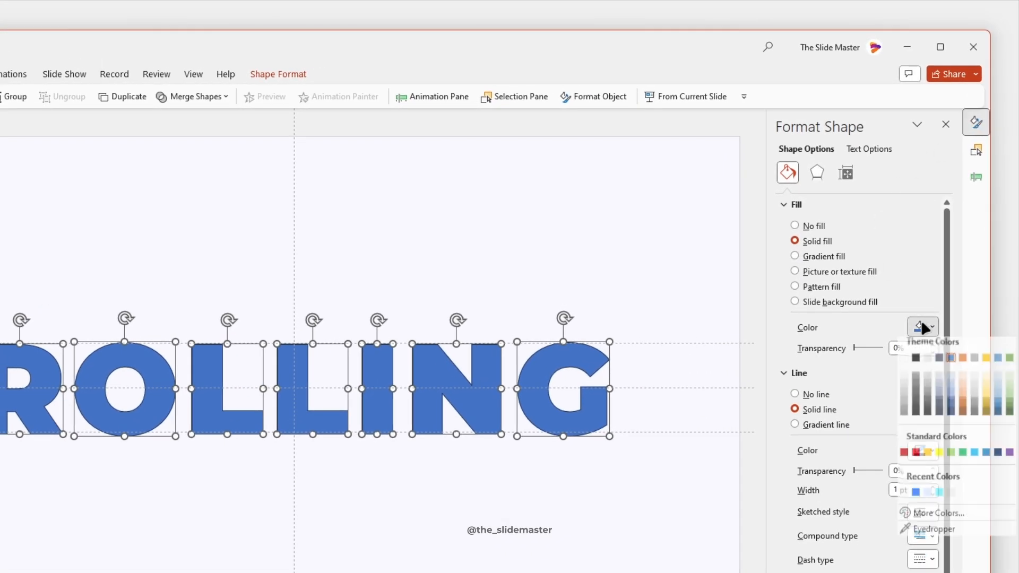
{"action": "left_click", "coordinate": [913, 493]}
{"action": "left_click", "coordinate": [794, 394]}
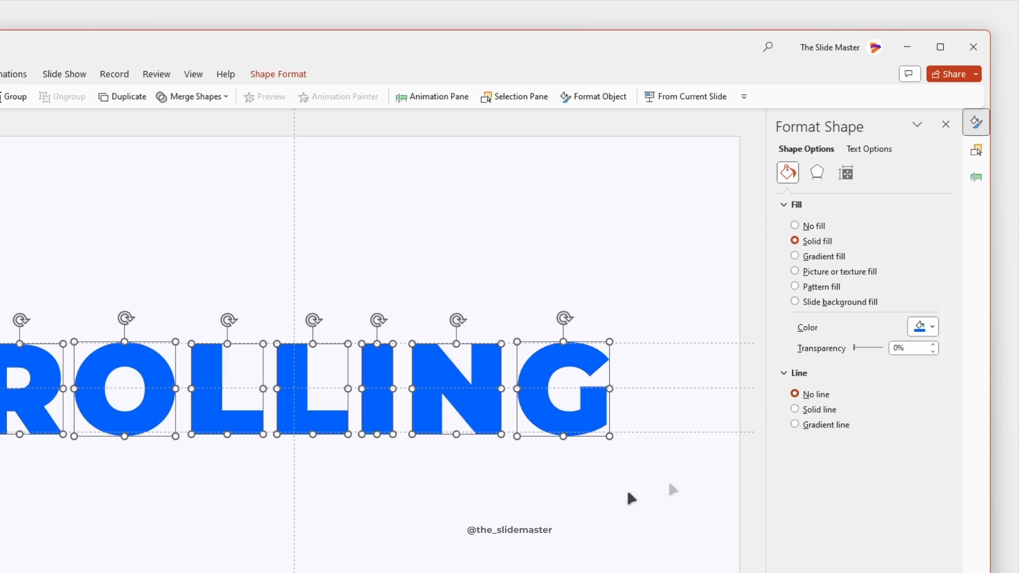
{"action": "left_click", "coordinate": [626, 491]}
- Group all seven ROLLING letter shapes
{"action": "left_click_drag", "start_coordinate": [190, 240], "coordinate": [736, 379]}
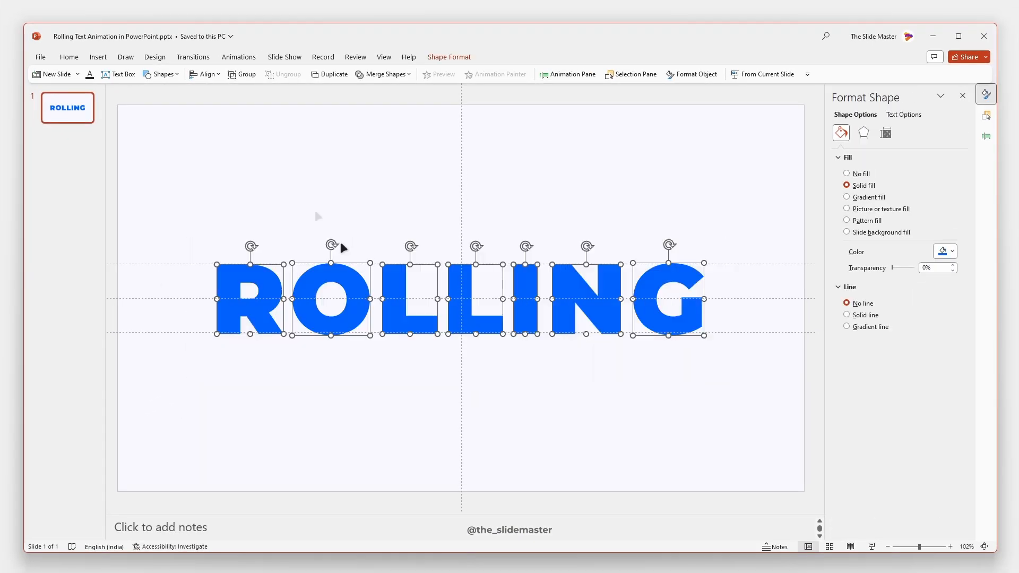
{"action": "left_click", "coordinate": [232, 74]}
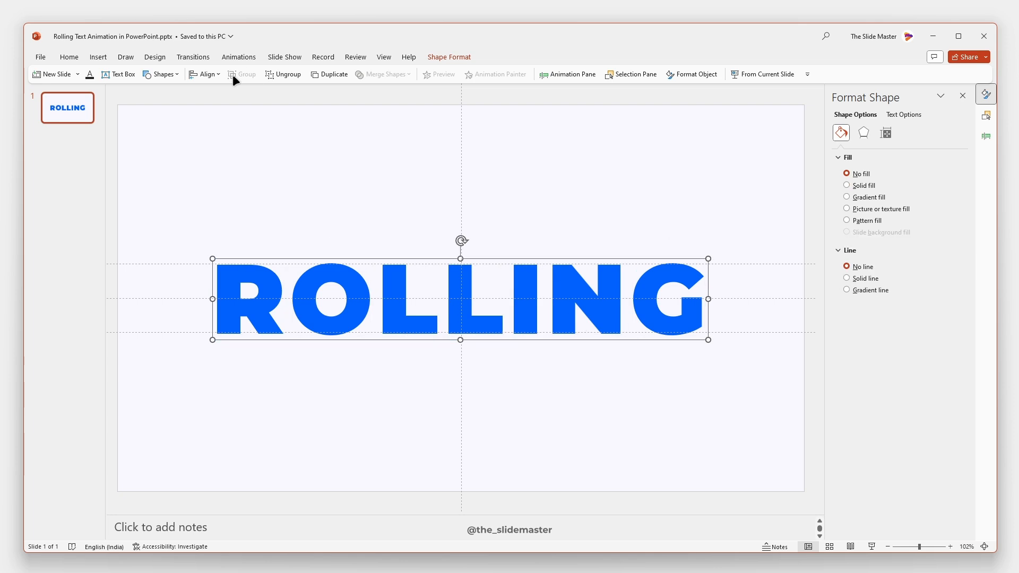
- Shrink the letter O inside the group so its height fits between the upper and lower guides
{"action": "scroll", "coordinate": [355, 274], "scroll_direction": "up", "scroll_amount": 2, "text": "ctrl"}
{"action": "scroll", "coordinate": [355, 273], "scroll_direction": "up", "scroll_amount": 20, "text": "ctrl"}
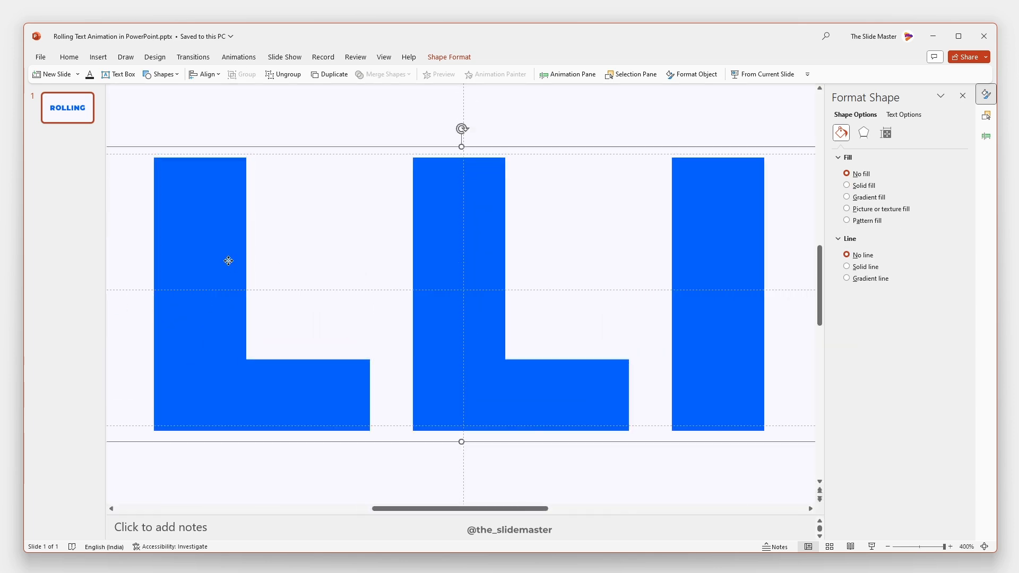
{"action": "scroll", "coordinate": [537, 243], "scroll_direction": "down", "scroll_amount": 10, "text": "ctrl"}
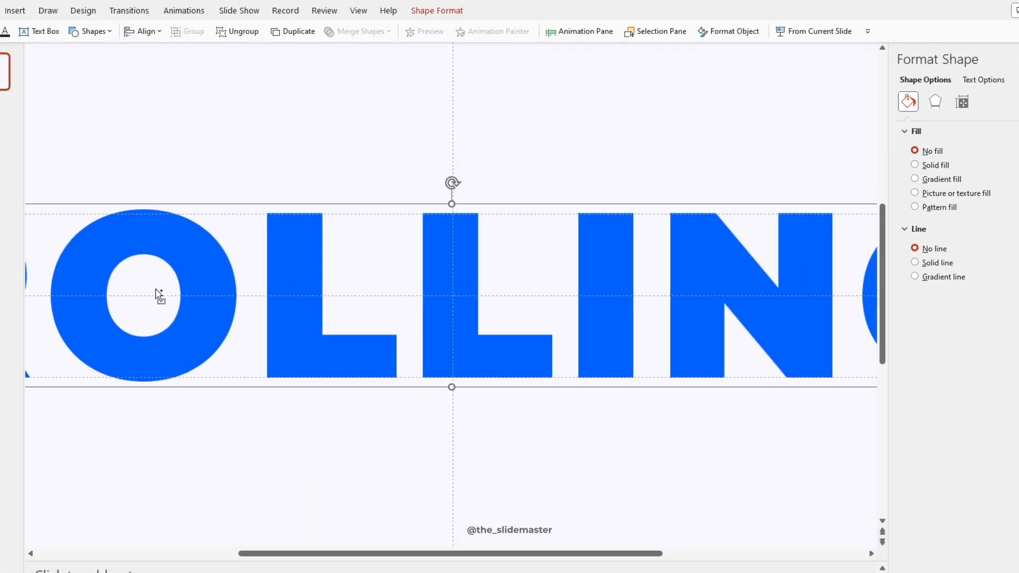
{"action": "left_click", "coordinate": [193, 250]}
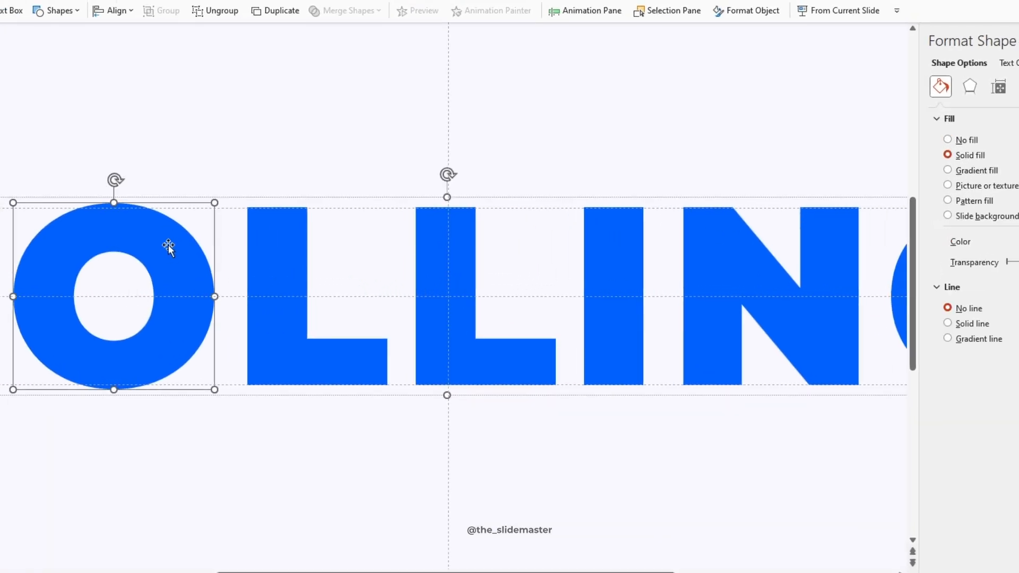
{"action": "left_click_drag", "start_coordinate": [213, 391], "coordinate": [208, 385]}
- Shrink the letter G inside the group so its height fits between the upper and lower guides
{"action": "scroll", "coordinate": [275, 359], "scroll_direction": "down", "scroll_amount": 3, "text": "ctrl"}
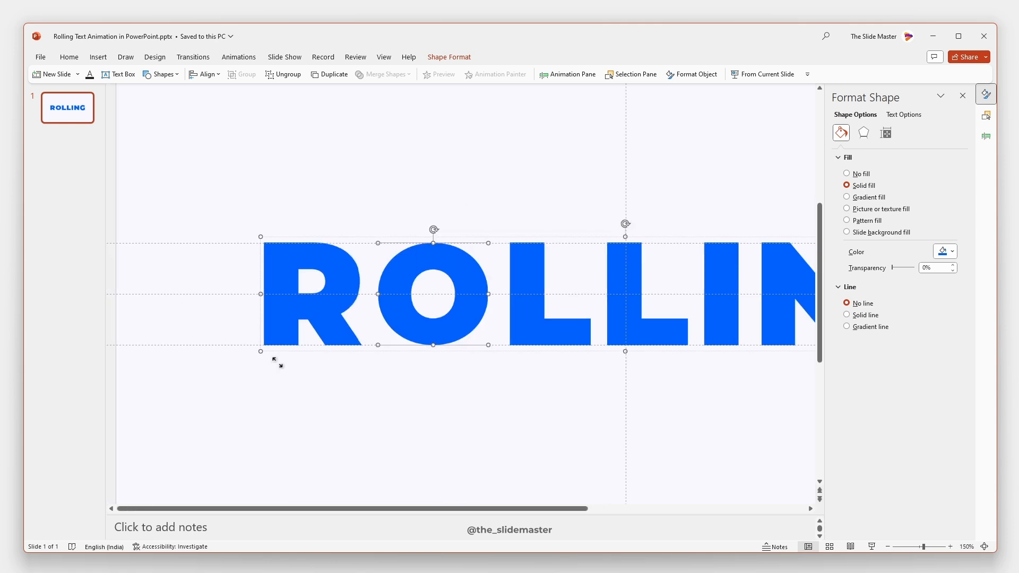
{"action": "scroll", "coordinate": [596, 346], "scroll_direction": "down", "scroll_amount": 7, "text": "ctrl"}
{"action": "left_click", "coordinate": [632, 285]}
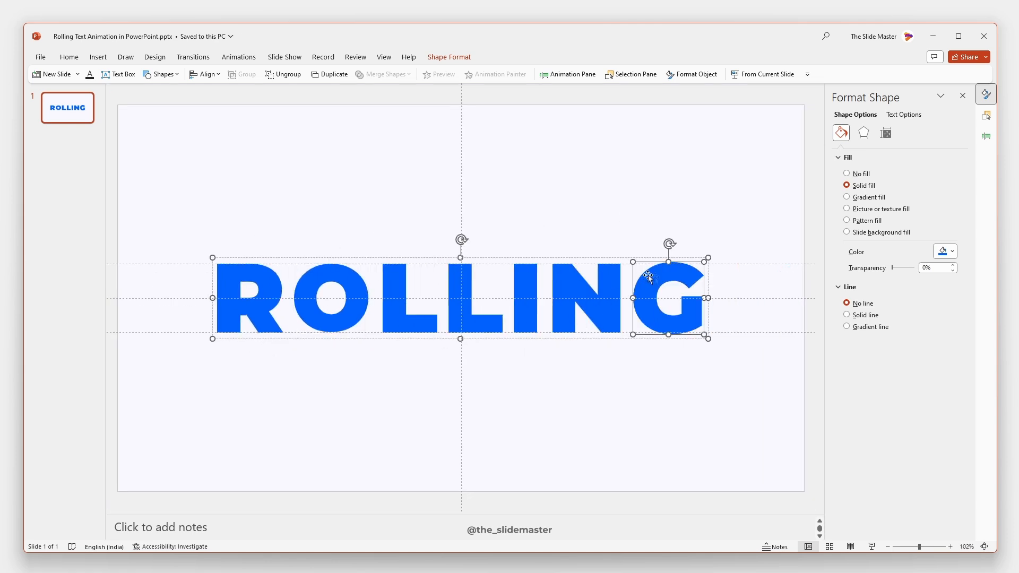
{"action": "scroll", "coordinate": [721, 332], "scroll_direction": "up", "scroll_amount": 12, "text": "ctrl"}
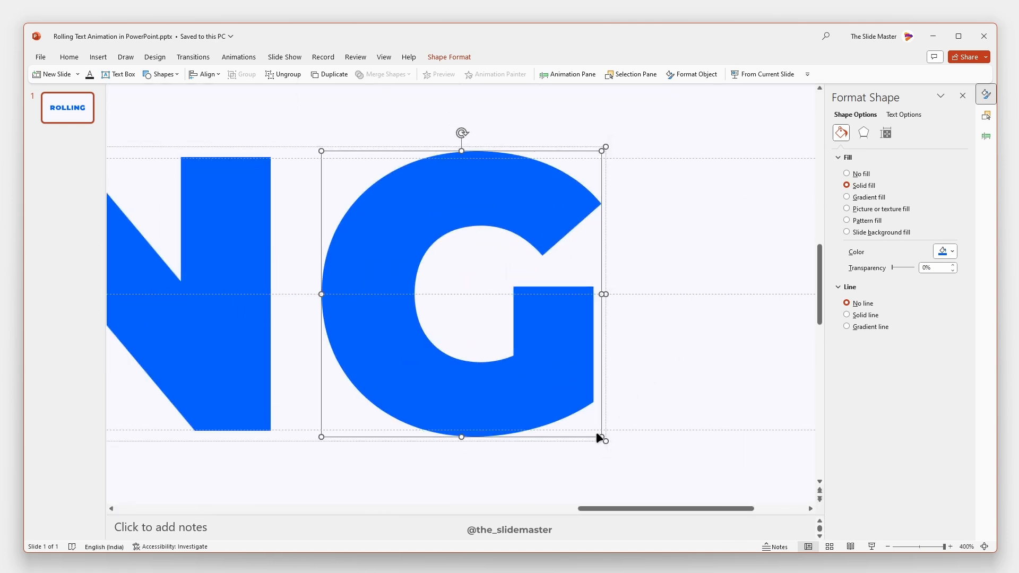
{"action": "left_click_drag", "start_coordinate": [599, 435], "coordinate": [591, 427]}
{"action": "left_click", "coordinate": [696, 475]}
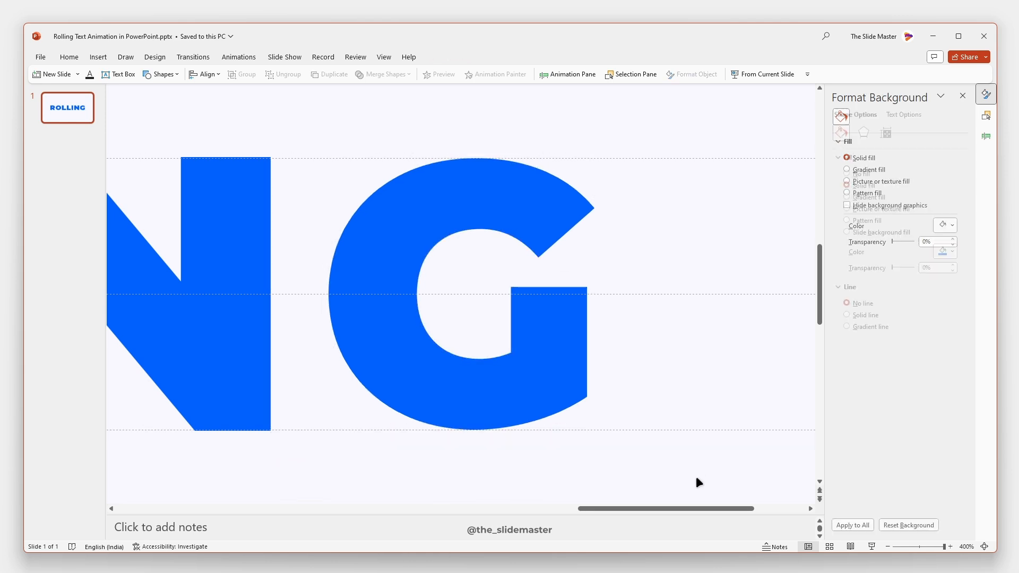
- Duplicate the ROLLING letter group four times, stacking the copies at equal spacing below the original
{"action": "scroll", "coordinate": [620, 310], "scroll_direction": "down", "scroll_amount": 10}
{"action": "scroll", "coordinate": [620, 318], "scroll_direction": "down", "scroll_amount": 2}
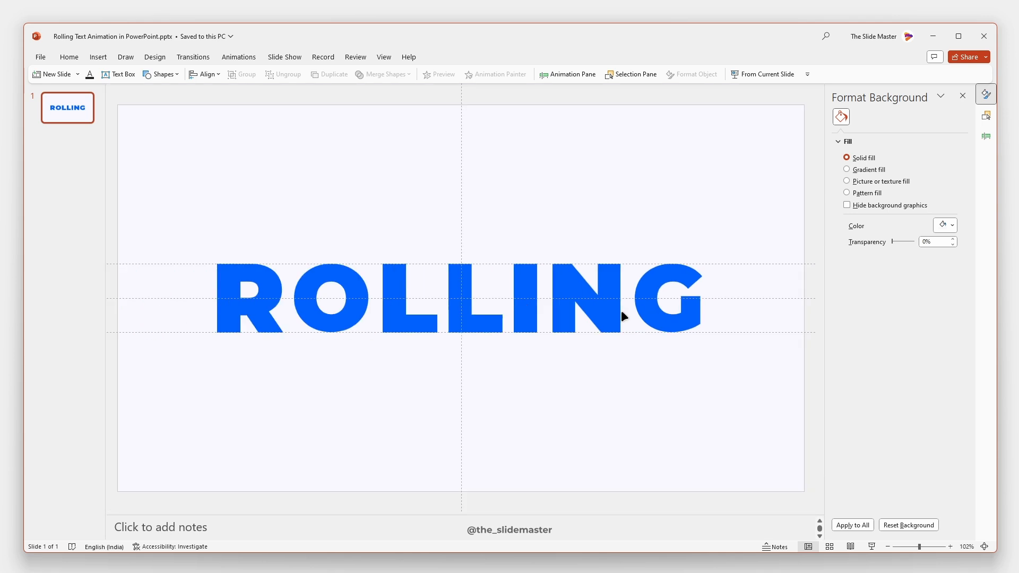
{"action": "scroll", "coordinate": [198, 346], "scroll_direction": "down", "scroll_amount": 2}
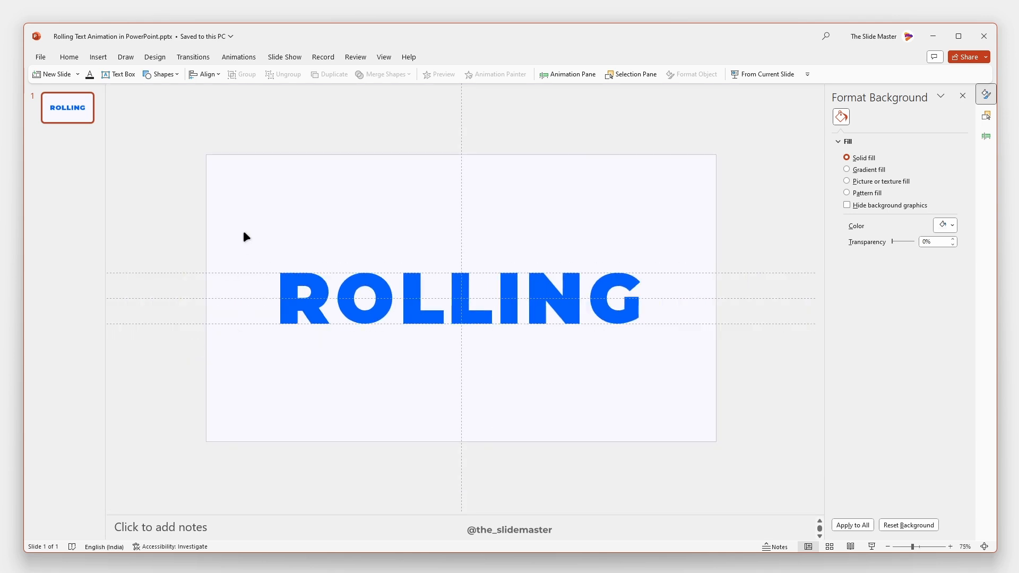
{"action": "left_click_drag", "start_coordinate": [245, 237], "coordinate": [692, 384]}
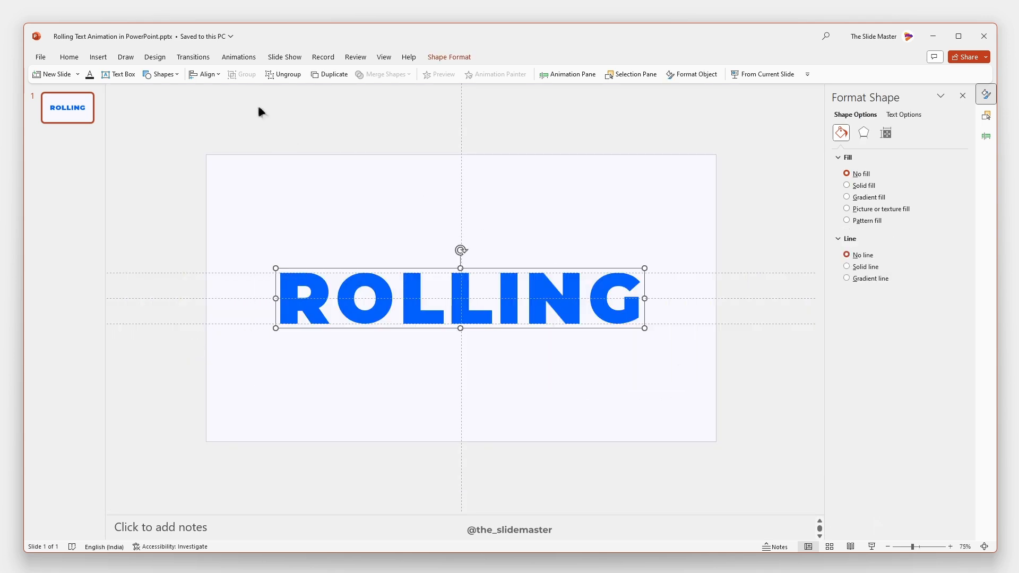
{"action": "left_click", "coordinate": [344, 77]}
{"action": "left_click_drag", "start_coordinate": [359, 289], "coordinate": [351, 336]}
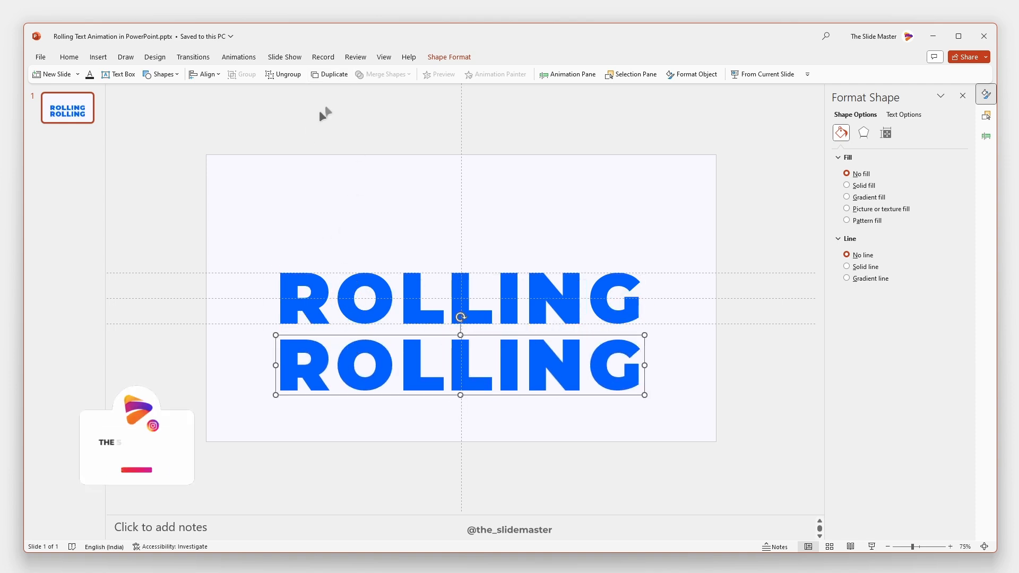
{"action": "left_click", "coordinate": [331, 75]}
{"action": "left_click", "coordinate": [331, 75]}
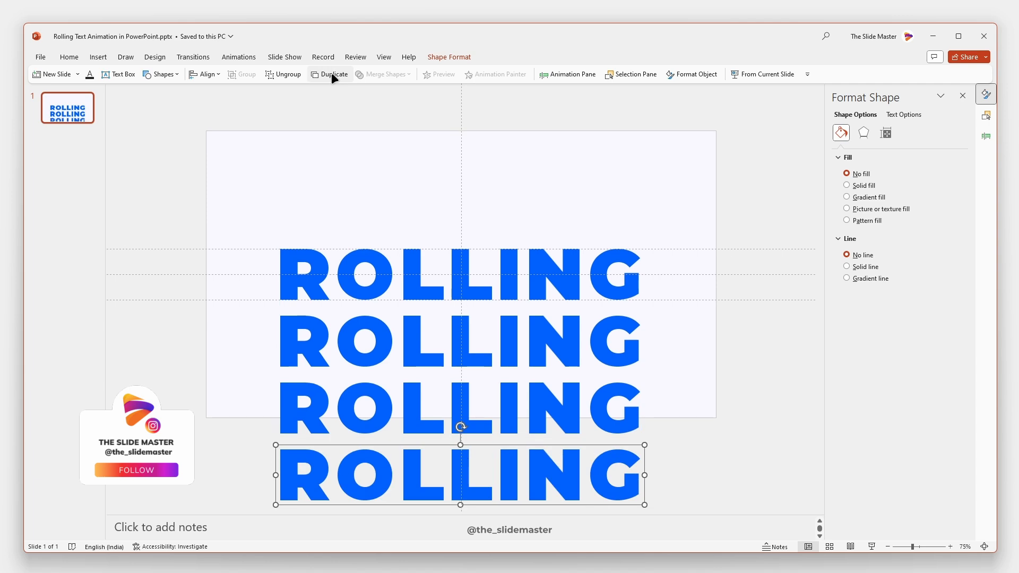
{"action": "left_click", "coordinate": [331, 74]}
- Group all five stacked ROLLING words into one object
{"action": "left_click", "coordinate": [306, 204]}
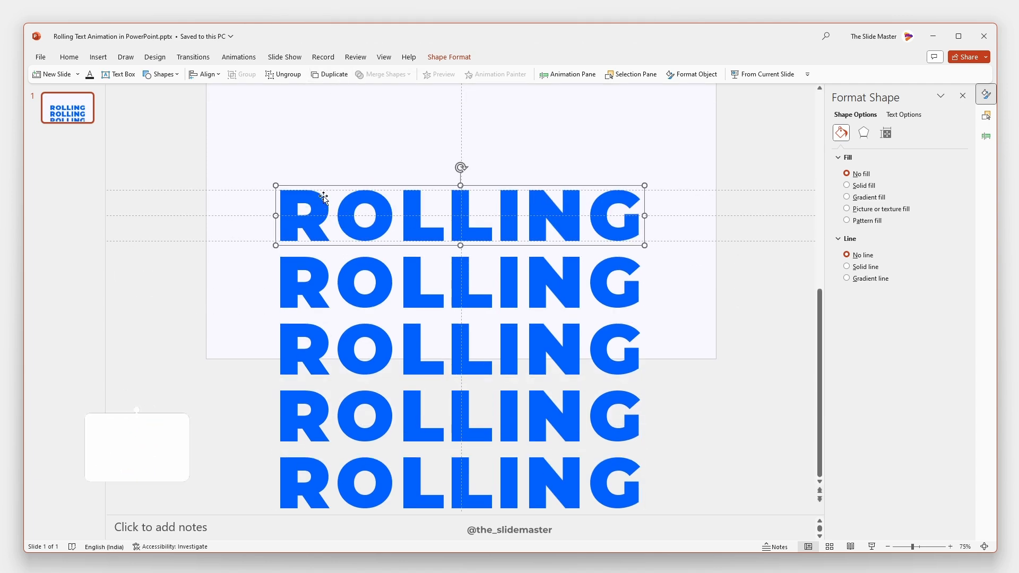
{"action": "left_click", "coordinate": [309, 277], "text": "shift"}
{"action": "left_click", "coordinate": [328, 349], "text": "shift"}
{"action": "left_click", "coordinate": [322, 412], "text": "shift"}
{"action": "left_click", "coordinate": [323, 483], "text": "shift"}
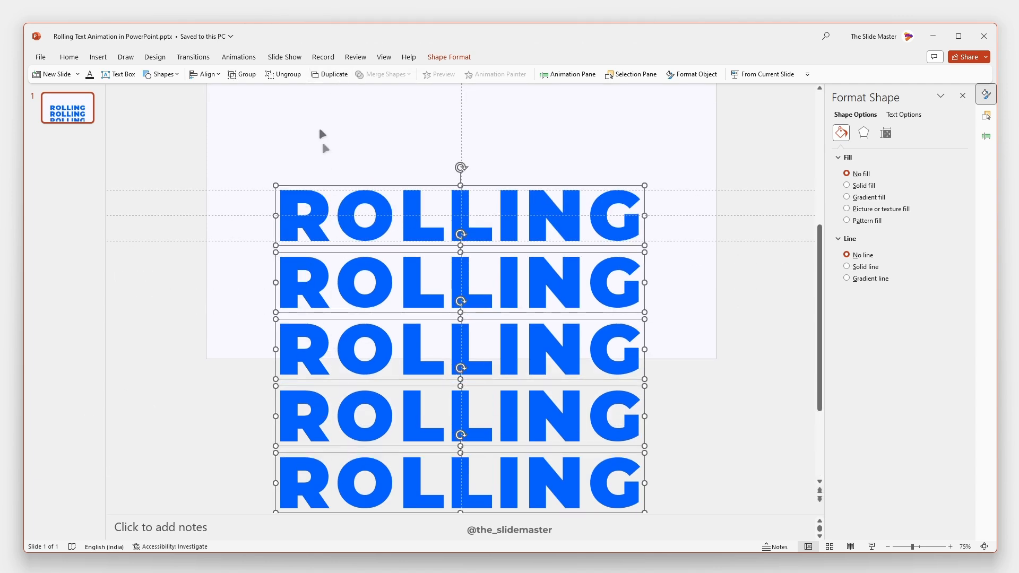
{"action": "left_click", "coordinate": [243, 73]}
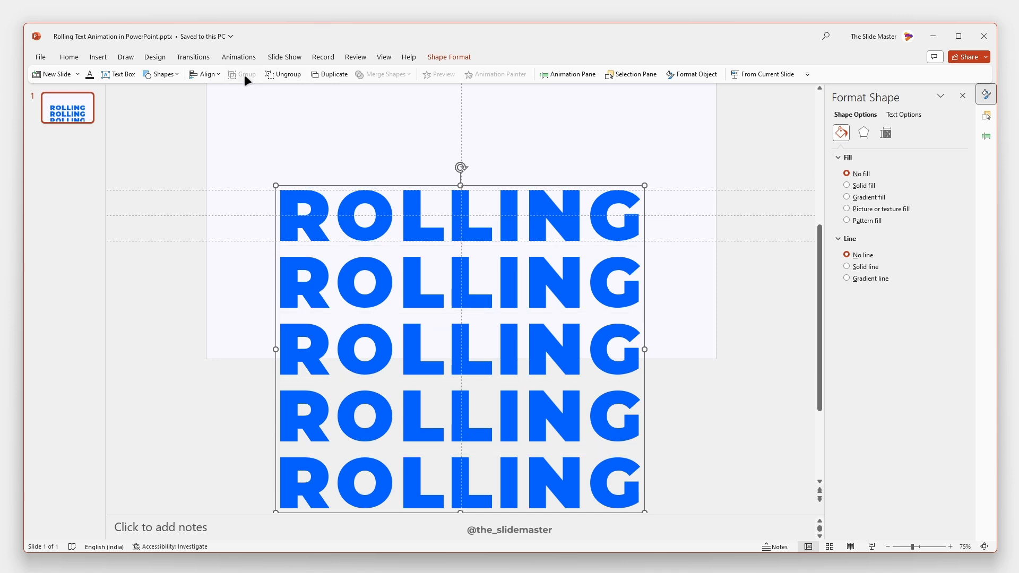
- Align the grouped stack of words to the vertical middle of the slide
{"action": "left_click", "coordinate": [205, 74]}
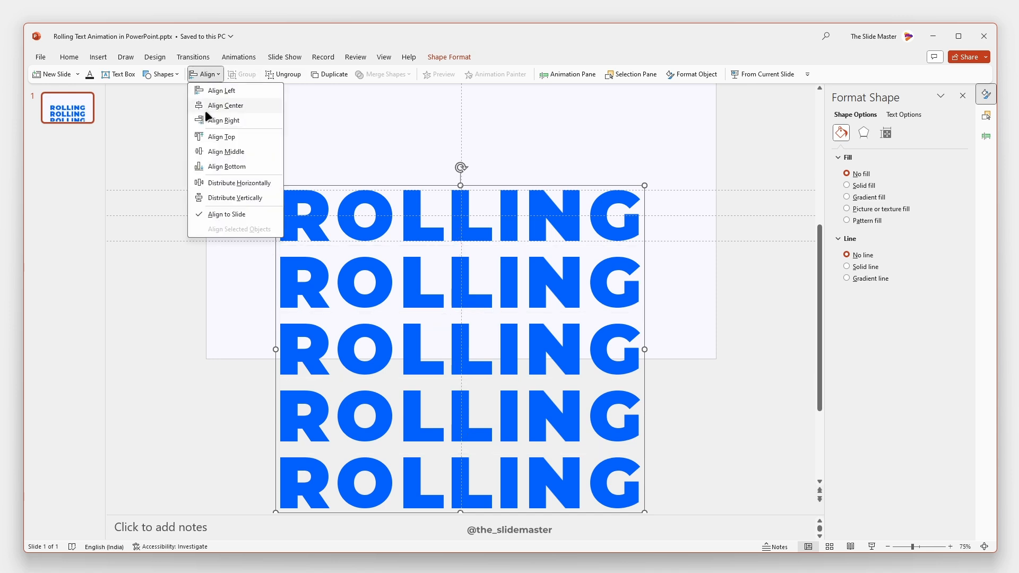
{"action": "left_click", "coordinate": [228, 153]}
{"action": "scroll", "coordinate": [329, 281], "scroll_direction": "up", "scroll_amount": 3}
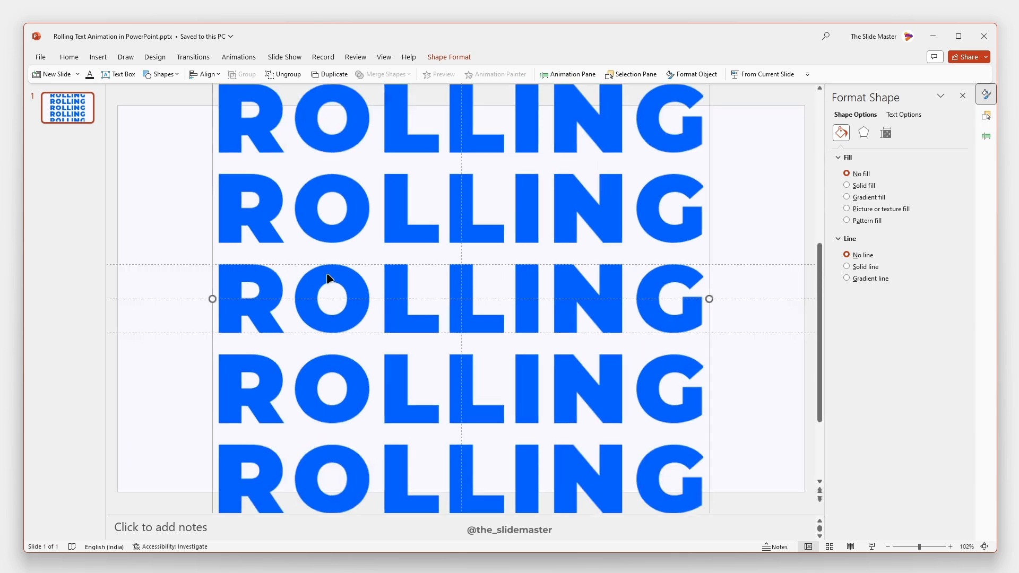
- Ungroup the stack twice so that every row breaks down into individual letter shapes
{"action": "left_click", "coordinate": [282, 75]}
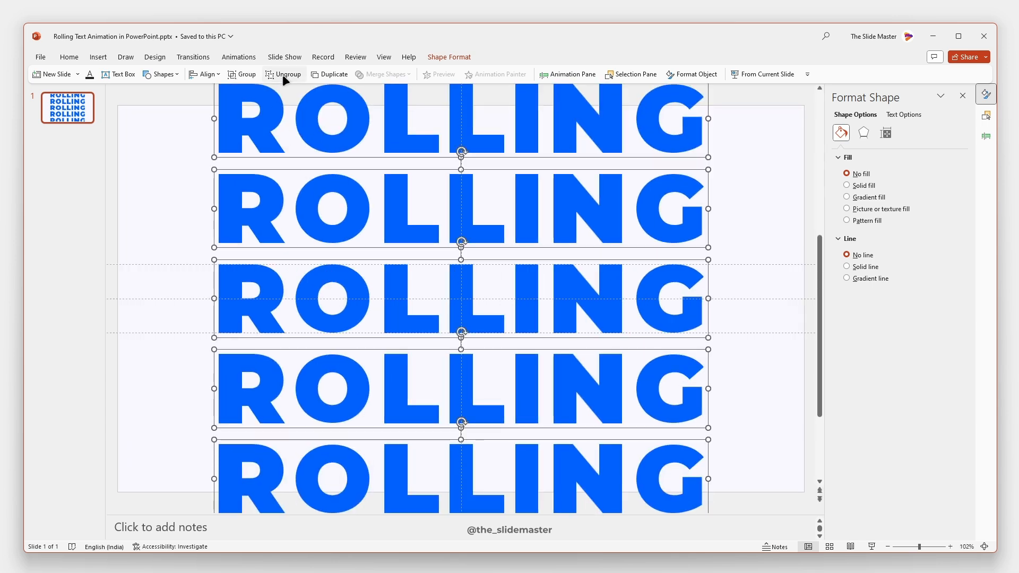
{"action": "left_click", "coordinate": [283, 74]}
{"action": "scroll", "coordinate": [320, 204], "scroll_direction": "down", "scroll_amount": 3}
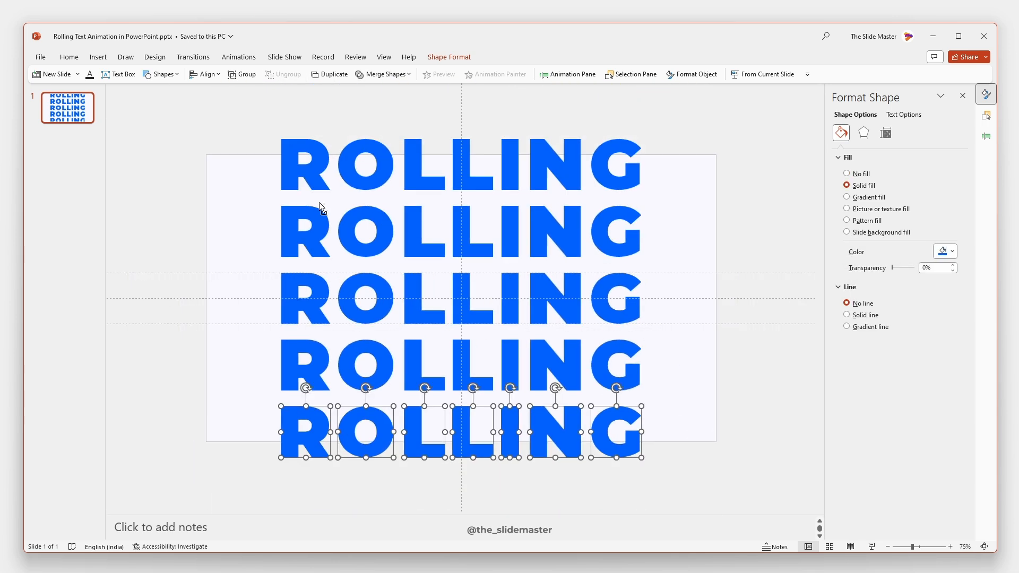
- Group the five letters of each vertical column separately, making seven column groups from R through G
{"action": "left_click_drag", "start_coordinate": [257, 107], "coordinate": [360, 508]}
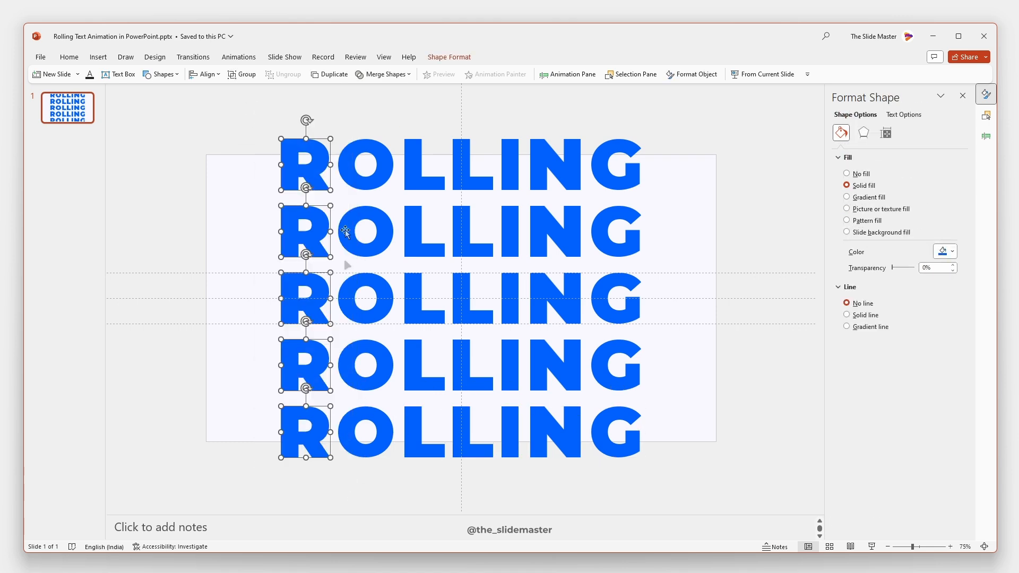
{"action": "left_click", "coordinate": [242, 74]}
{"action": "left_click_drag", "start_coordinate": [325, 110], "coordinate": [405, 469]}
{"action": "key", "text": "ctrl+g"}
{"action": "left_click_drag", "start_coordinate": [389, 116], "coordinate": [459, 470]}
{"action": "key", "text": "ctrl+g"}
{"action": "left_click_drag", "start_coordinate": [440, 118], "coordinate": [520, 455]}
{"action": "key", "text": "ctrl+g"}
{"action": "left_click_drag", "start_coordinate": [491, 116], "coordinate": [566, 467]}
{"action": "key", "text": "ctrl+g"}
{"action": "left_click_drag", "start_coordinate": [605, 110], "coordinate": [520, 467]}
{"action": "key", "text": "ctrl+g"}
{"action": "left_click_drag", "start_coordinate": [664, 112], "coordinate": [548, 469]}
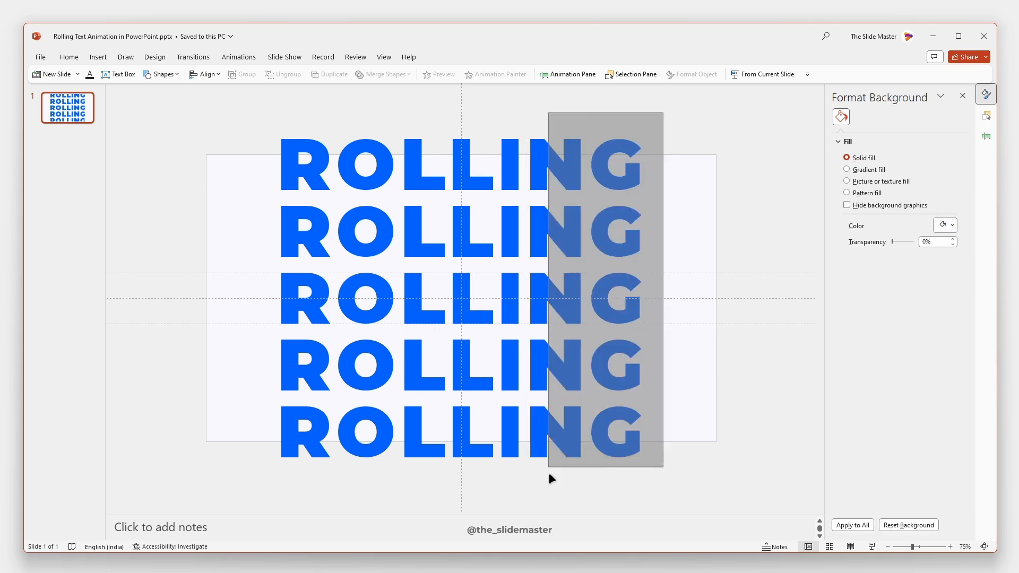
{"action": "key", "text": "ctrl+g"}
- Move the R, first L, I and G columns up and the O, second L and N columns down until their end letters fill the guide row
{"action": "left_click", "coordinate": [318, 232]}
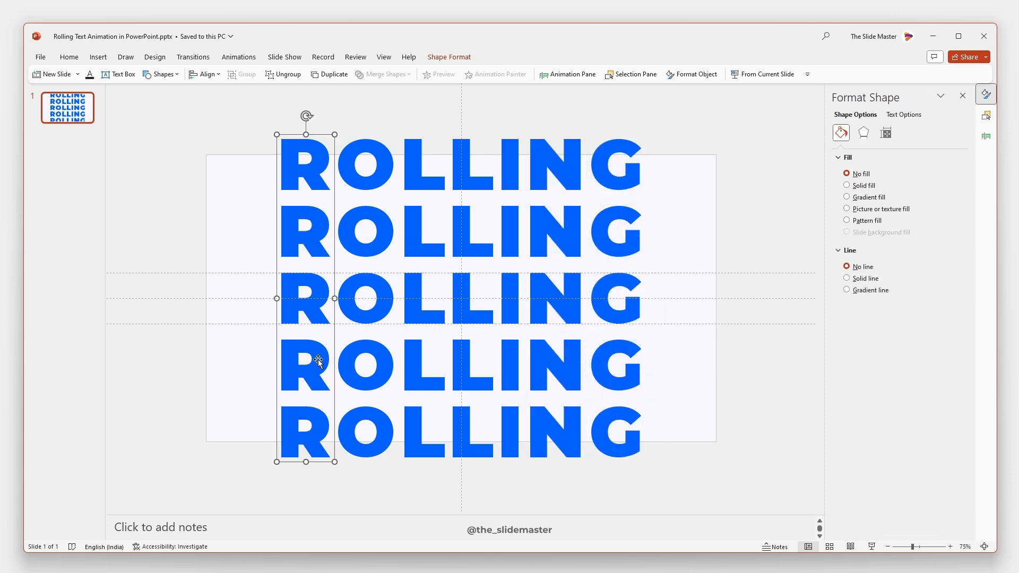
{"action": "left_click_drag", "start_coordinate": [318, 359], "coordinate": [330, 225]}
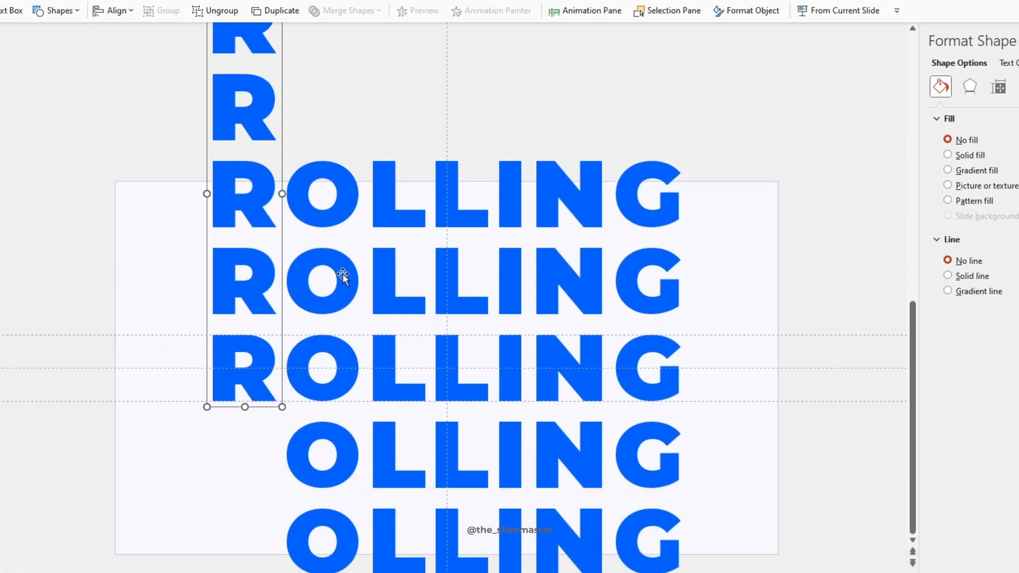
{"action": "left_click", "coordinate": [348, 274]}
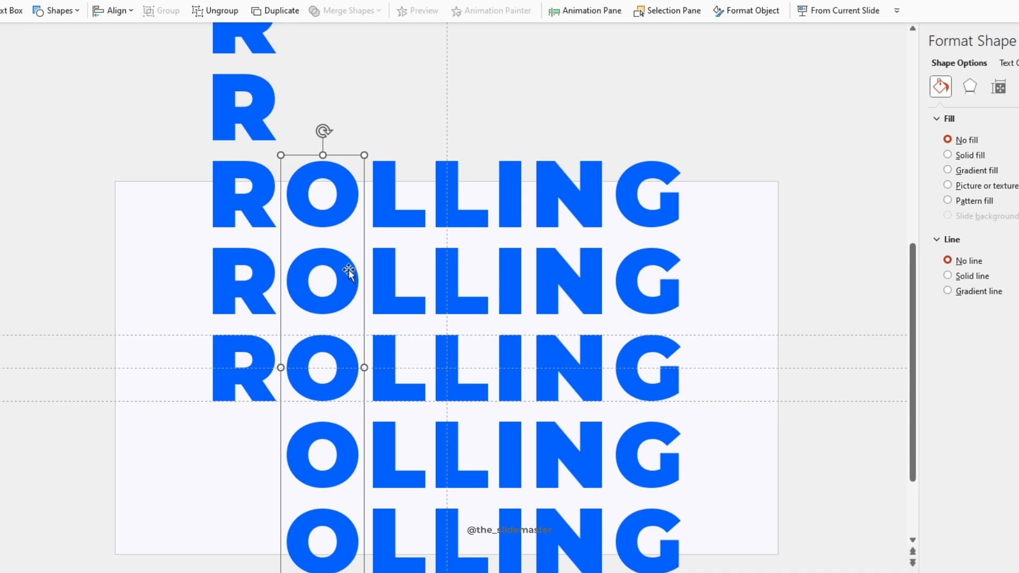
{"action": "left_click_drag", "start_coordinate": [346, 269], "coordinate": [348, 442]}
{"action": "left_click_drag", "start_coordinate": [387, 380], "coordinate": [386, 205]}
{"action": "left_click_drag", "start_coordinate": [462, 288], "coordinate": [444, 463]}
{"action": "left_click_drag", "start_coordinate": [513, 352], "coordinate": [512, 179]}
{"action": "left_click_drag", "start_coordinate": [543, 355], "coordinate": [521, 529]}
{"action": "left_click_drag", "start_coordinate": [637, 368], "coordinate": [582, 228]}
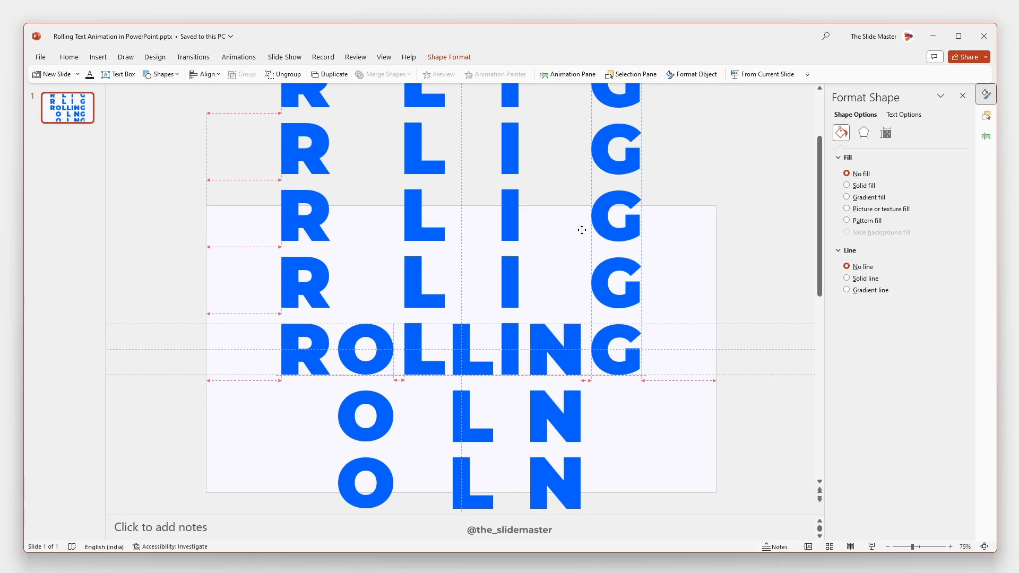
{"action": "left_click", "coordinate": [623, 399]}
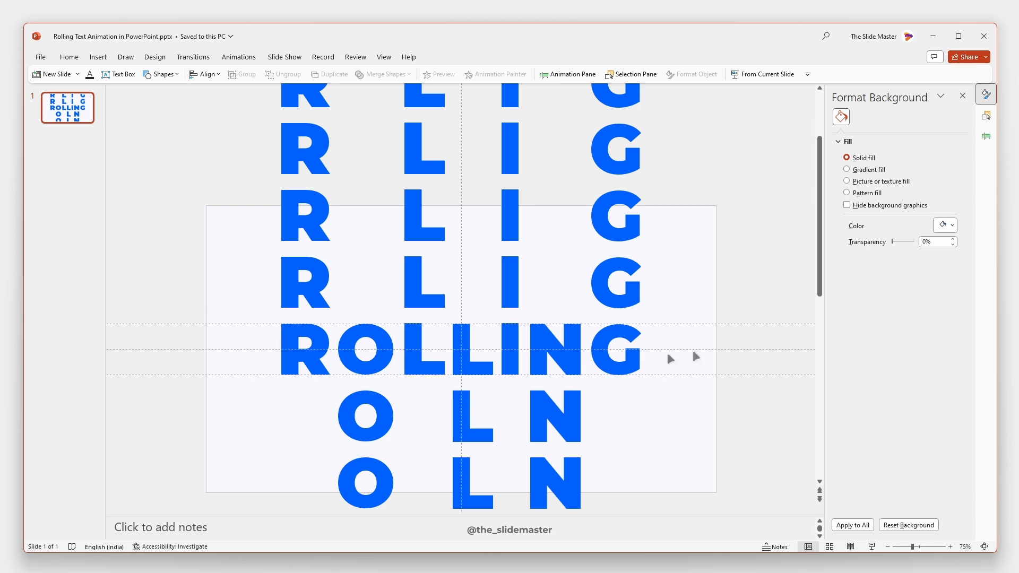
- Apply a Lines motion path animation with the Down direction to the R column
{"action": "left_click", "coordinate": [319, 356]}
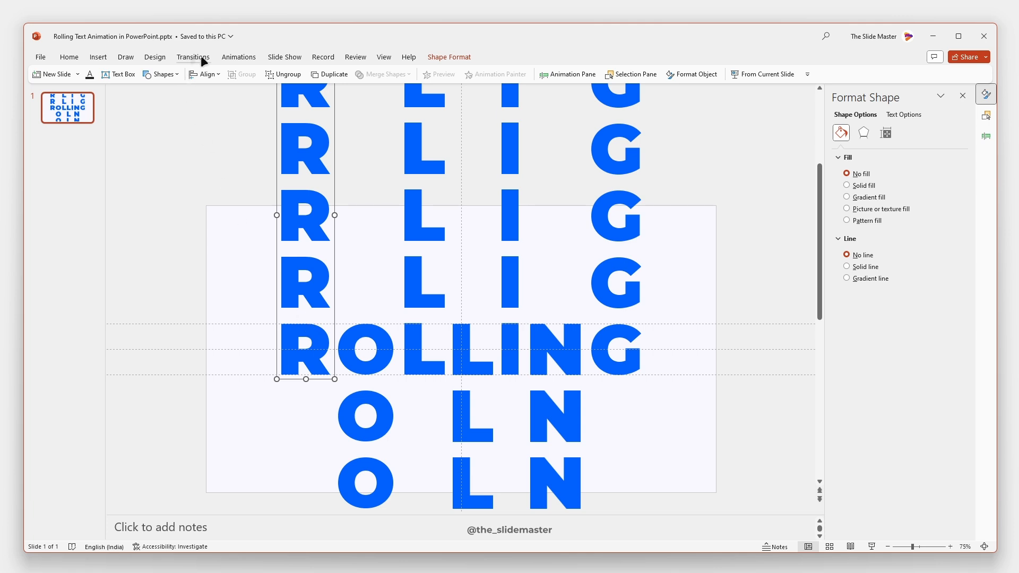
{"action": "left_click", "coordinate": [238, 57]}
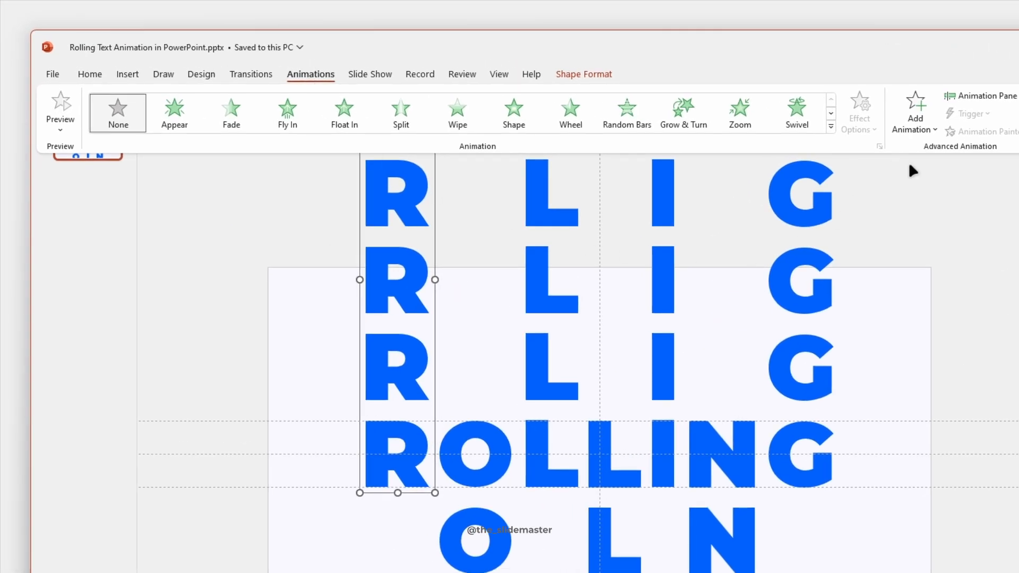
{"action": "left_click", "coordinate": [831, 126]}
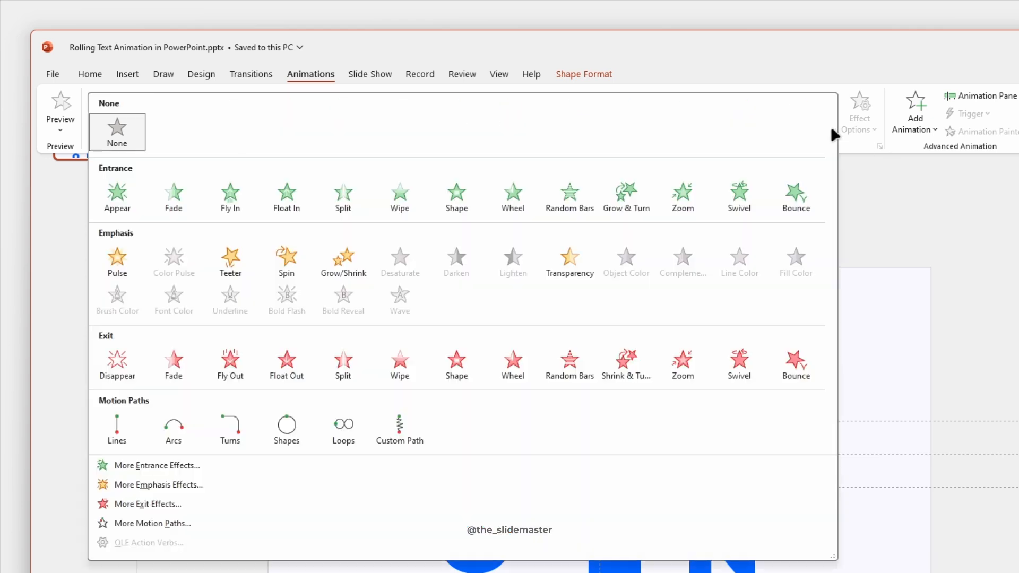
{"action": "left_click", "coordinate": [123, 428]}
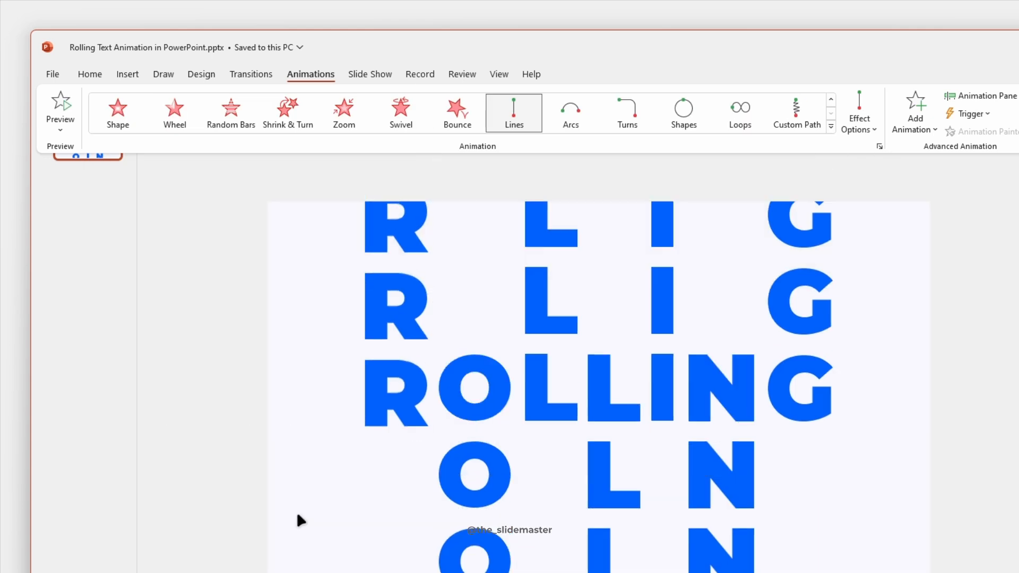
{"action": "left_click", "coordinate": [868, 121]}
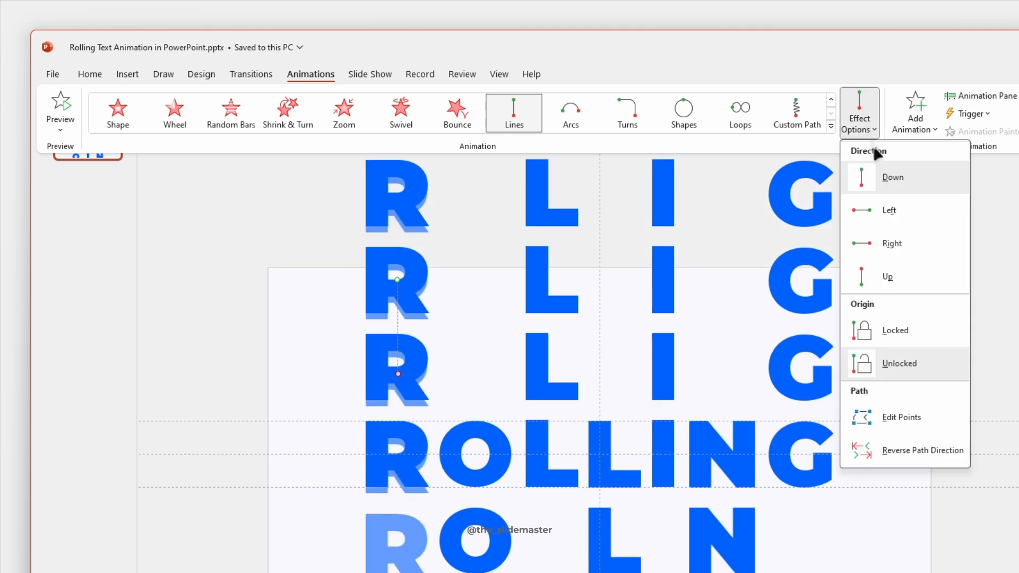
{"action": "left_click", "coordinate": [897, 181]}
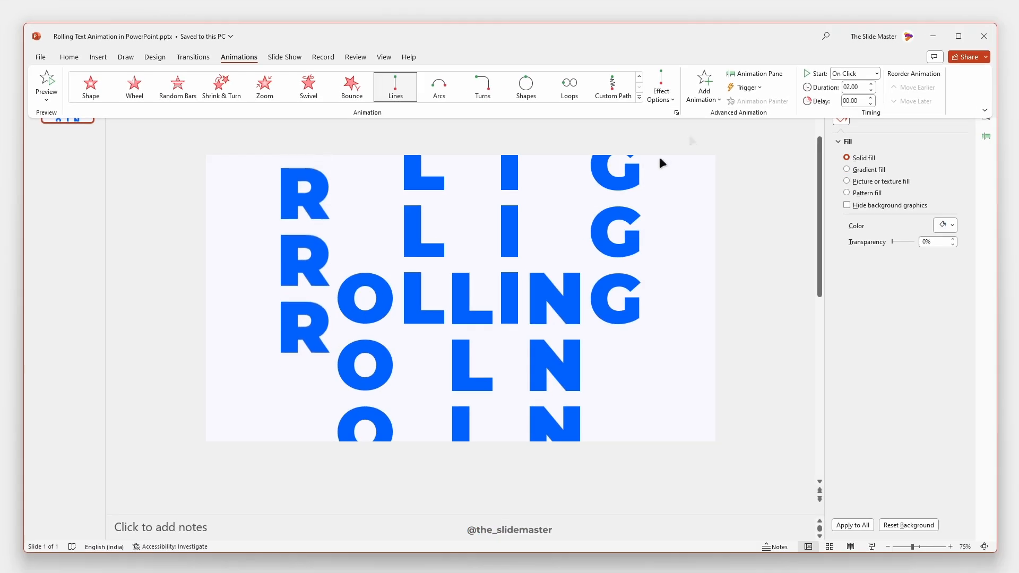
- Extend the R column's motion path straight down until the topmost R lands in the guide row
{"action": "left_click", "coordinate": [316, 232]}
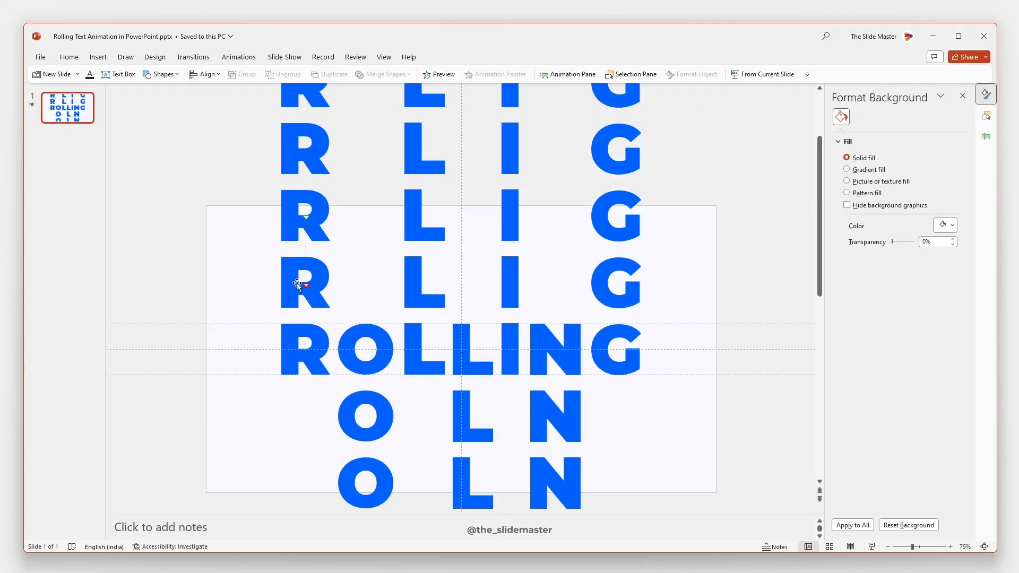
{"action": "left_click", "coordinate": [308, 287]}
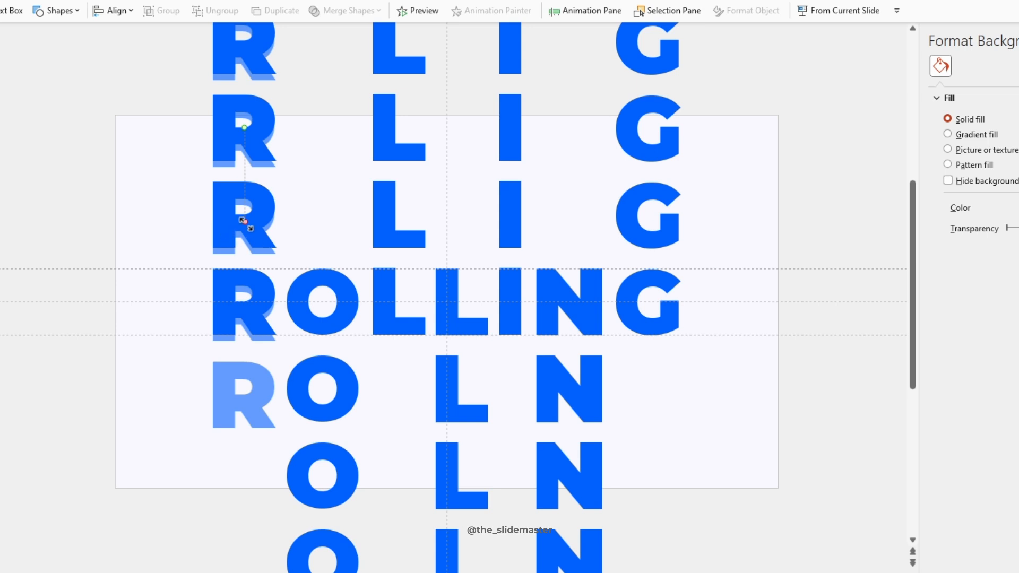
{"action": "left_click_drag", "start_coordinate": [244, 221], "coordinate": [207, 458]}
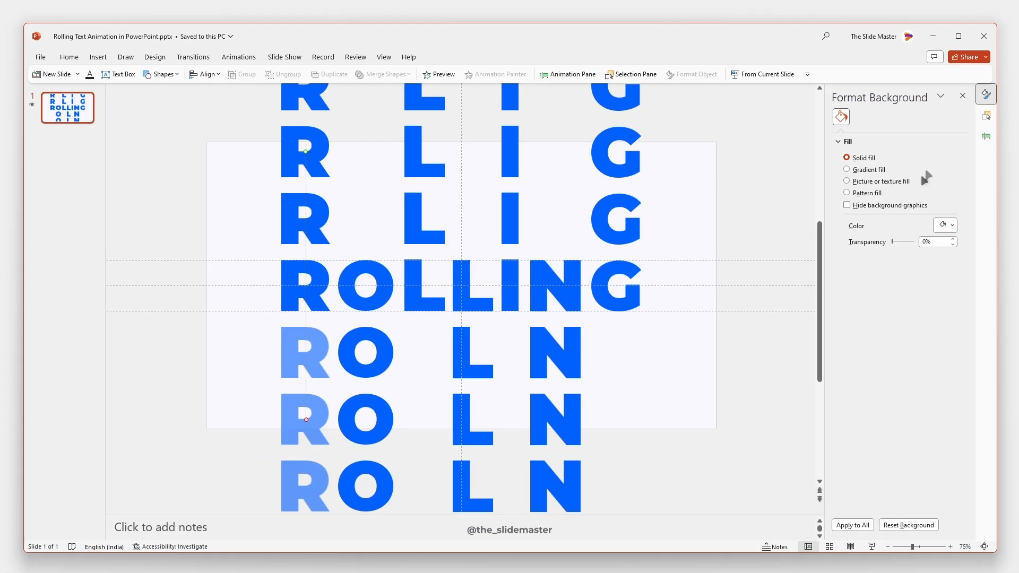
- In the R column animation's effect options, set the smooth start to 0 sec and adjust the smooth end and bounce end
{"action": "left_click", "coordinate": [986, 137]}
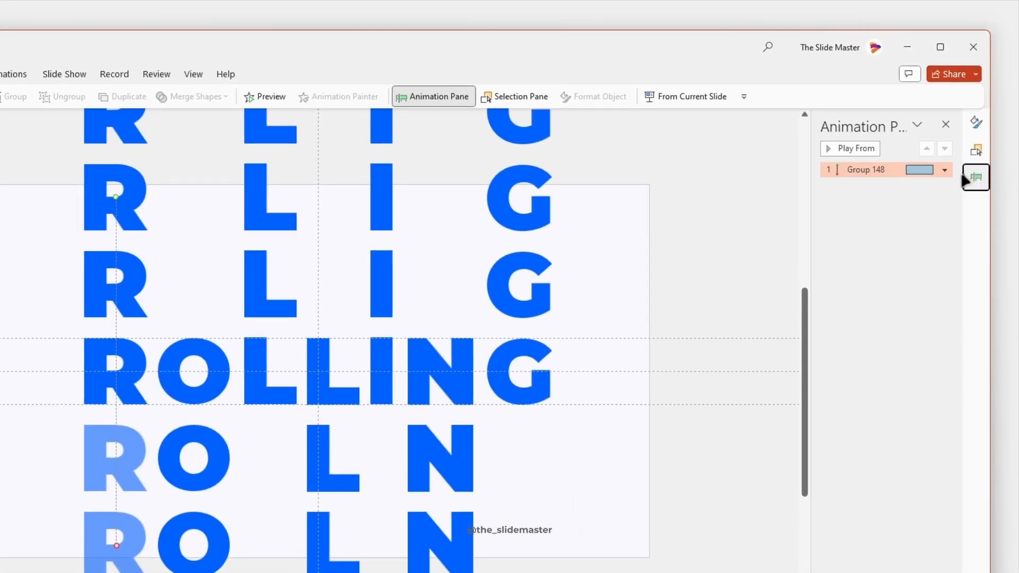
{"action": "left_click", "coordinate": [944, 170]}
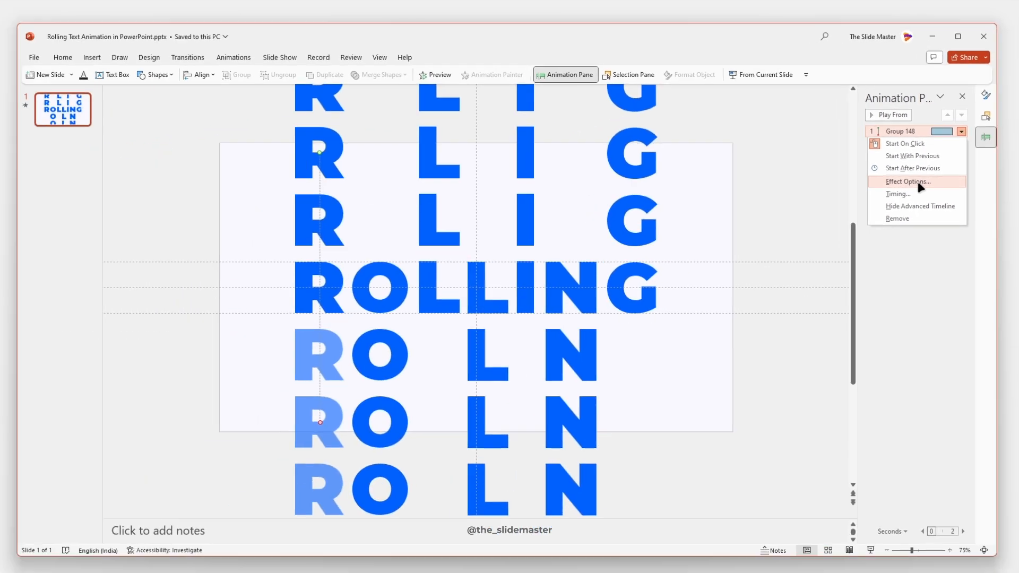
{"action": "left_click", "coordinate": [909, 181]}
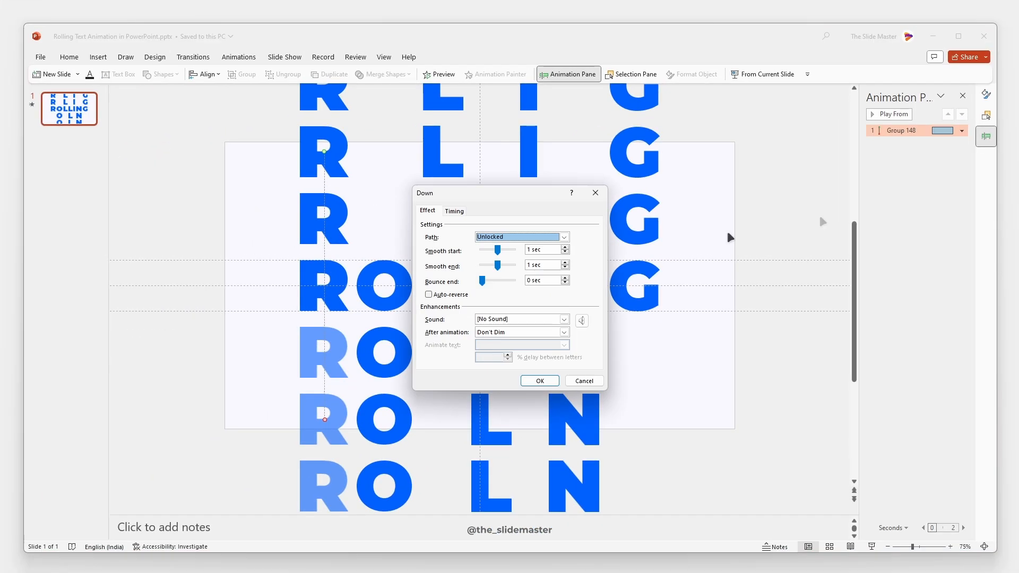
{"action": "left_click_drag", "start_coordinate": [530, 237], "coordinate": [457, 266]}
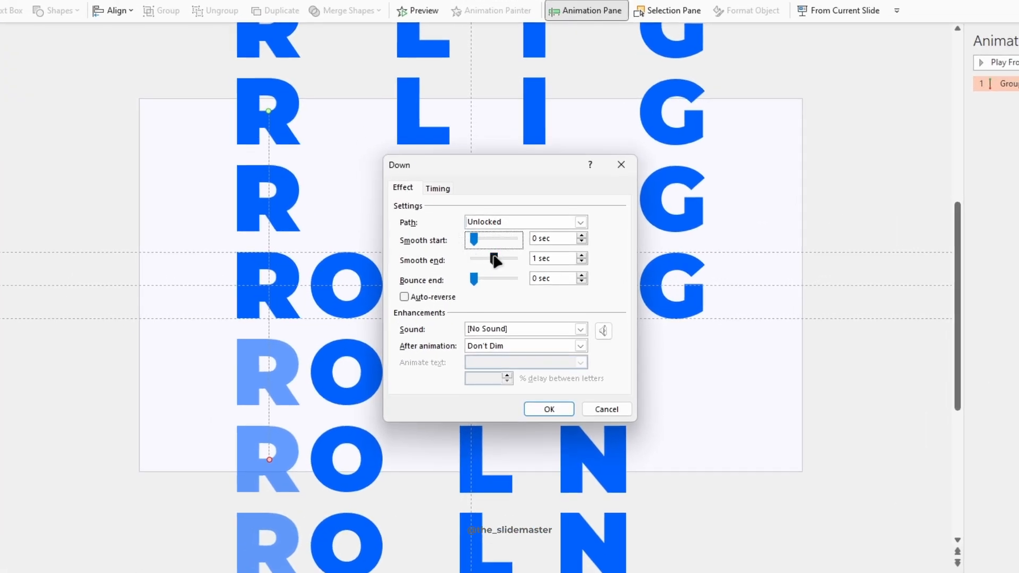
{"action": "left_click_drag", "start_coordinate": [537, 278], "coordinate": [524, 277]}
- Set the R column animation's timing to start With Previous with a duration of 3 seconds (Slow)
{"action": "left_click", "coordinate": [435, 188]}
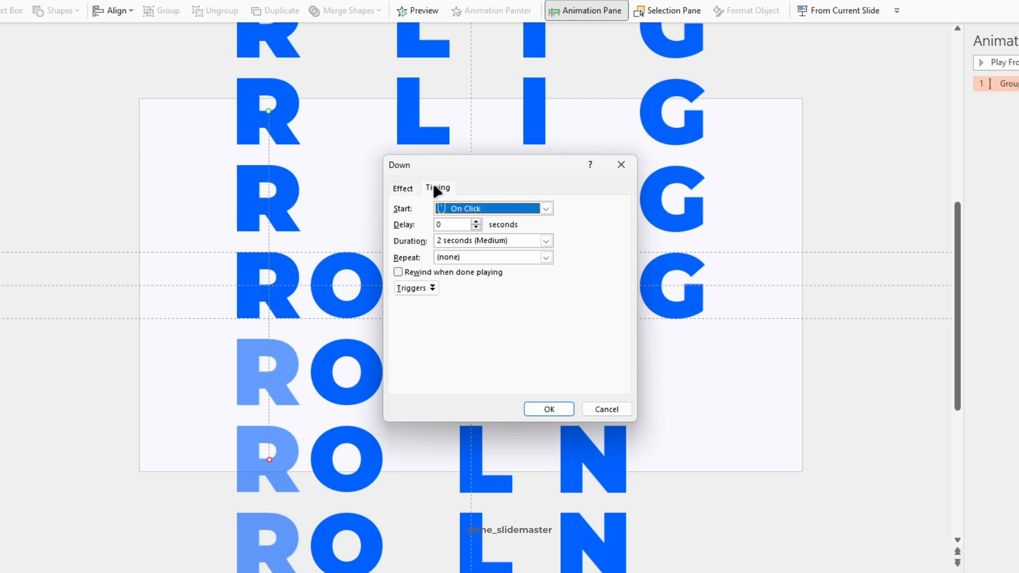
{"action": "left_click", "coordinate": [496, 209]}
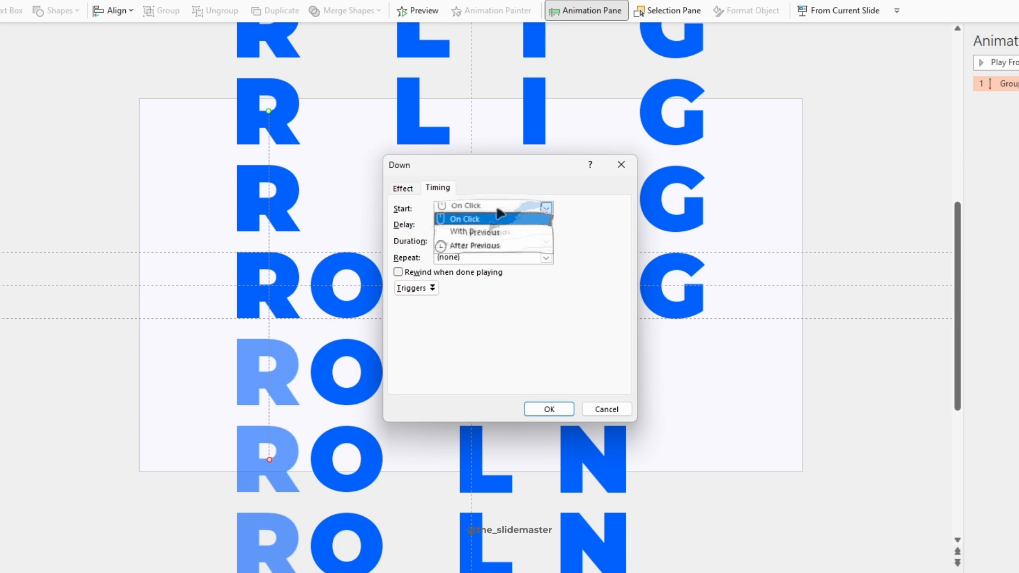
{"action": "left_click", "coordinate": [480, 234]}
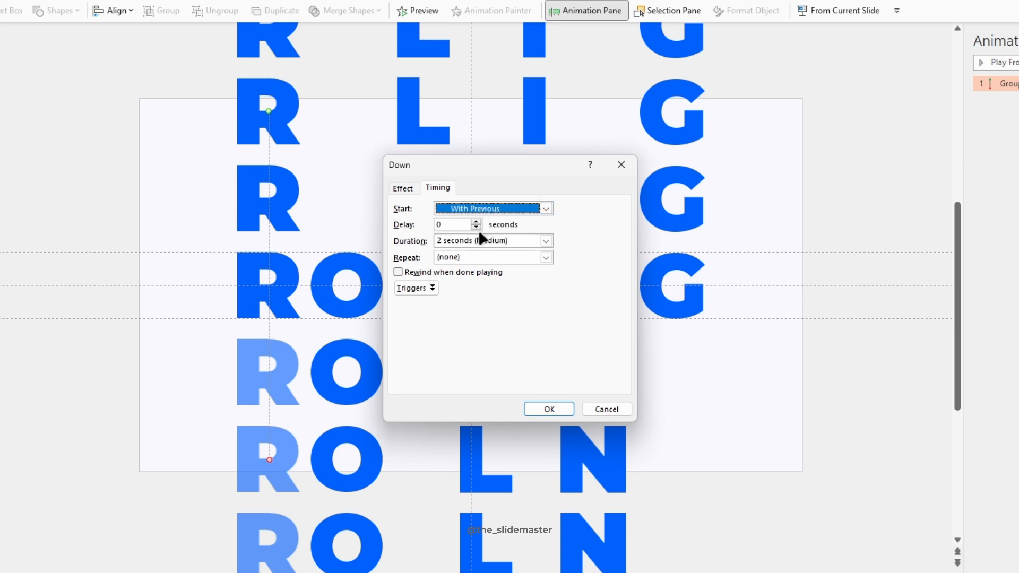
{"action": "left_click", "coordinate": [545, 241]}
{"action": "left_click", "coordinate": [483, 273]}
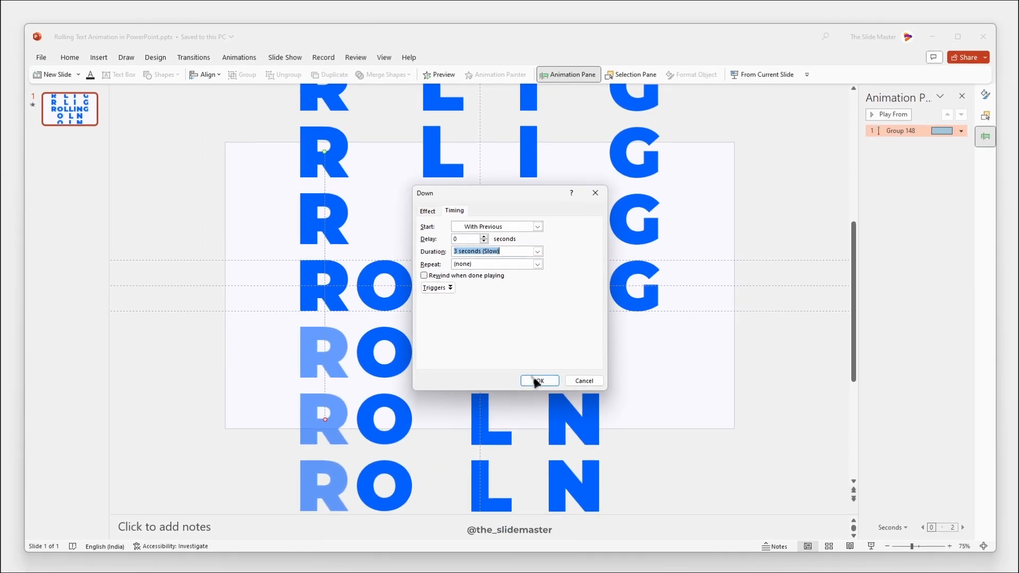
{"action": "left_click", "coordinate": [549, 409]}
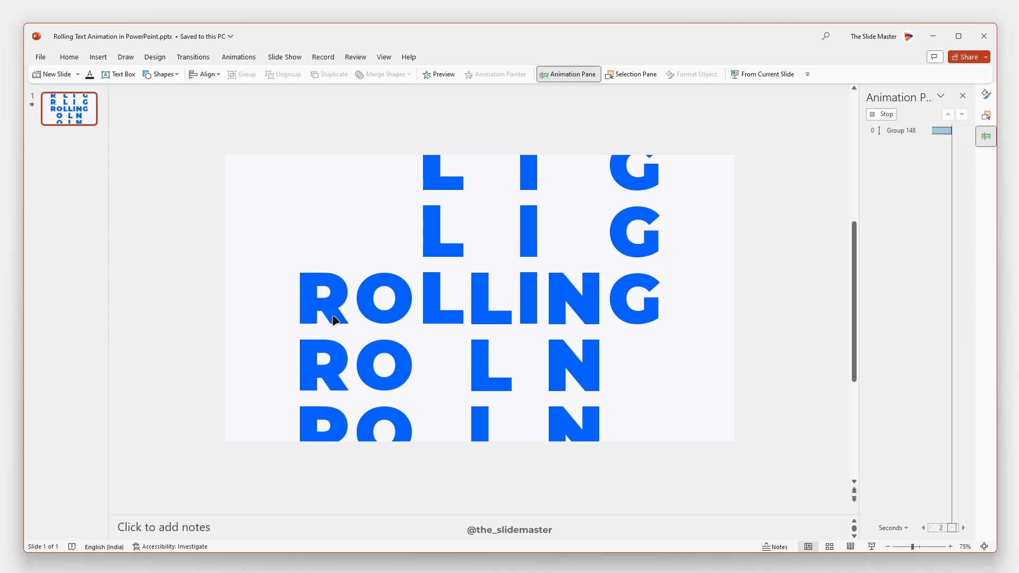
- Apply a Lines motion path animation with the Up direction to the O column
{"action": "left_click", "coordinate": [395, 268]}
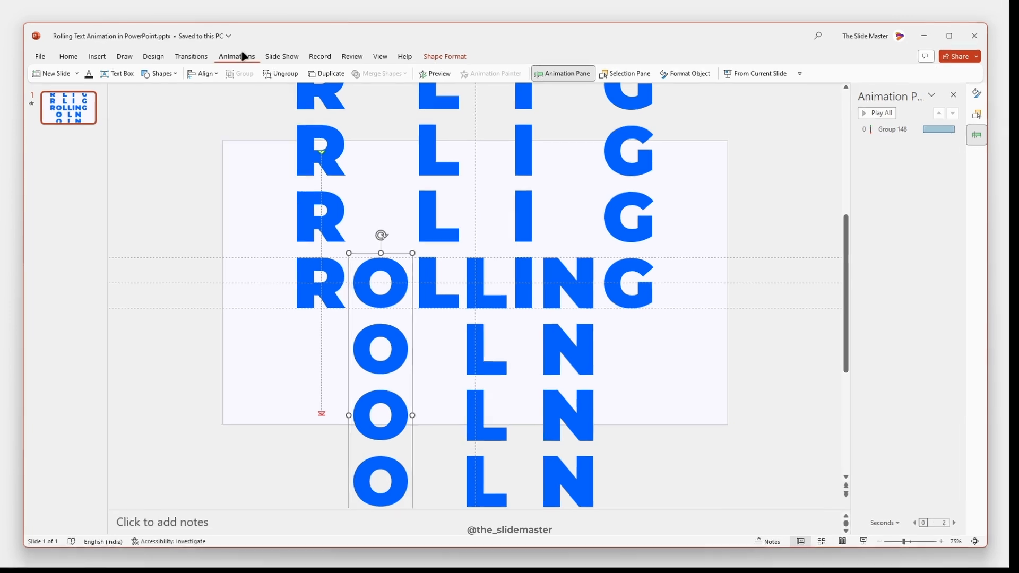
{"action": "left_click", "coordinate": [250, 58]}
{"action": "left_click", "coordinate": [638, 92]}
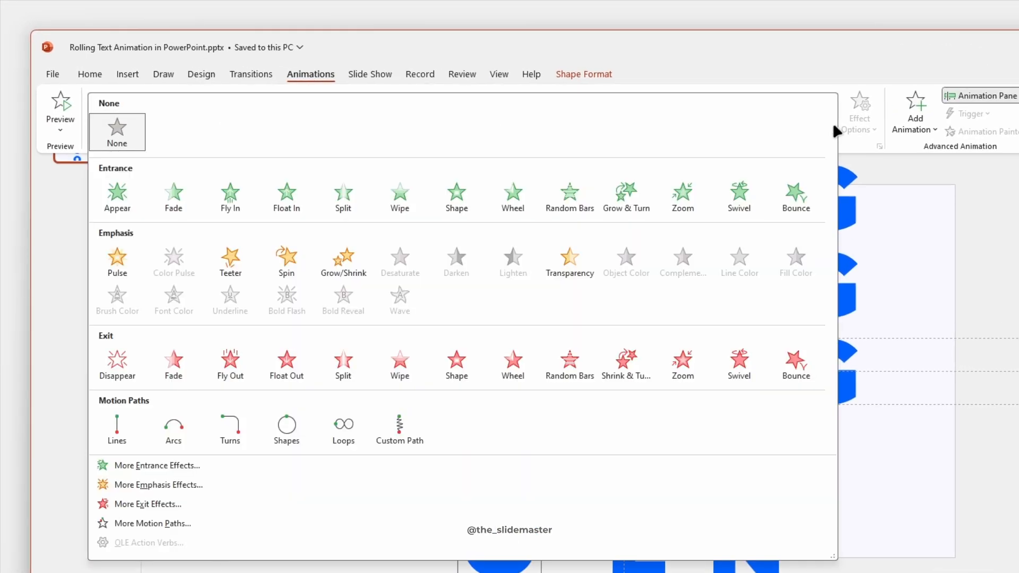
{"action": "left_click", "coordinate": [117, 427]}
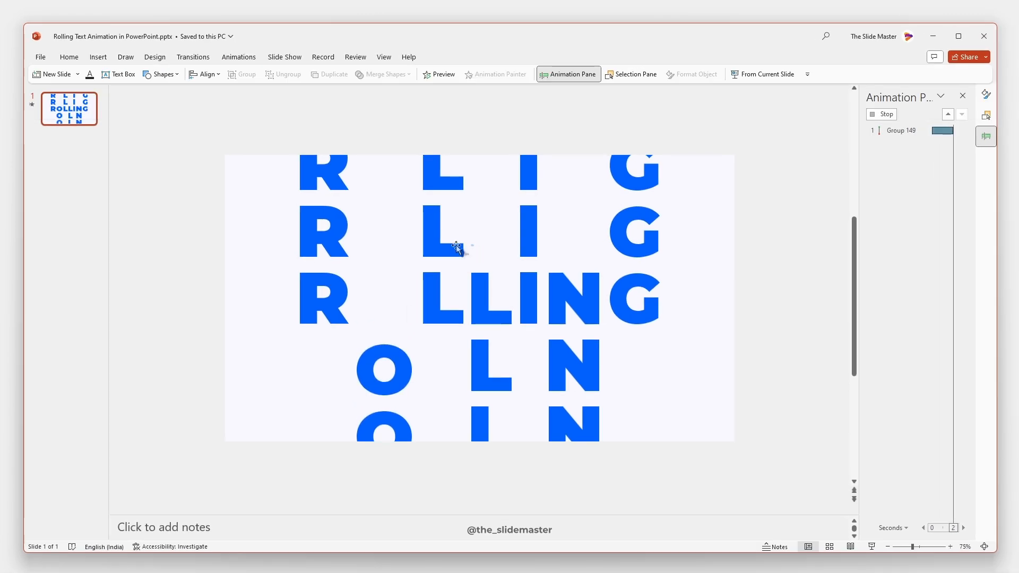
{"action": "left_click", "coordinate": [239, 57]}
{"action": "left_click", "coordinate": [660, 101]}
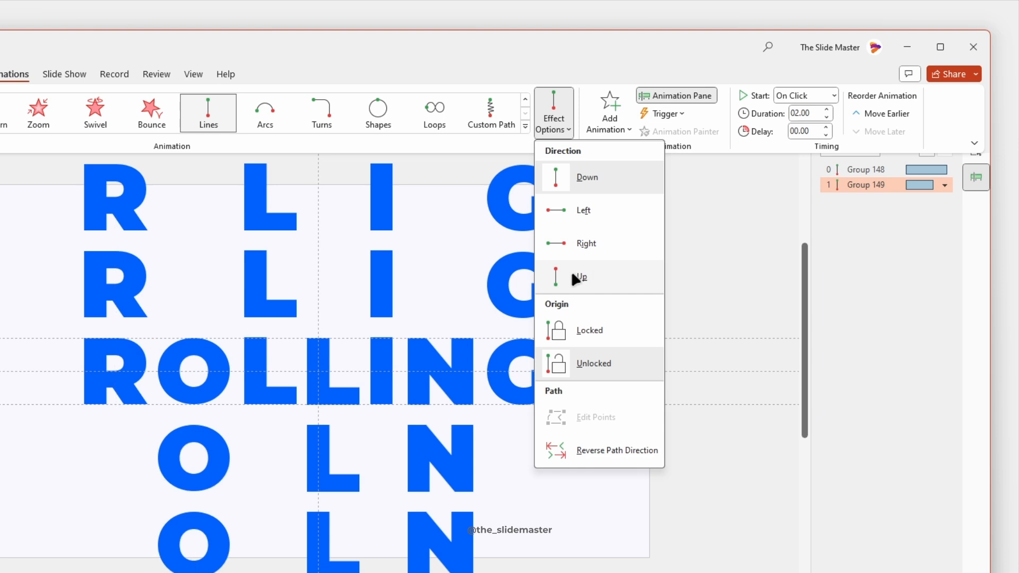
{"action": "left_click", "coordinate": [585, 276]}
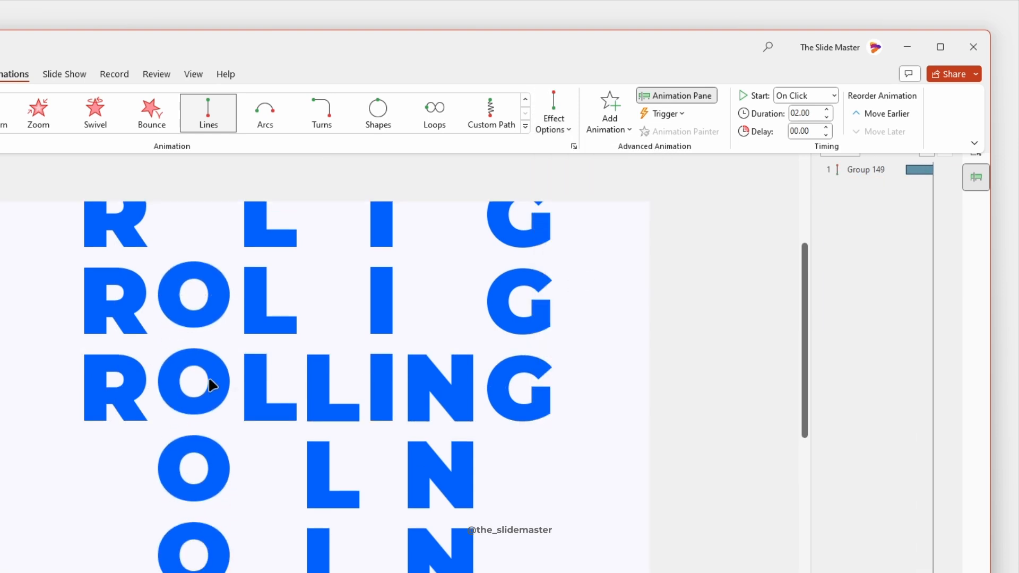
- Extend the O column's motion path straight up until the bottommost O lands in the guide row
{"action": "left_click", "coordinate": [230, 372]}
{"action": "left_click_drag", "start_coordinate": [386, 361], "coordinate": [385, 97]}
{"action": "left_click_drag", "start_coordinate": [352, 42], "coordinate": [346, 113]}
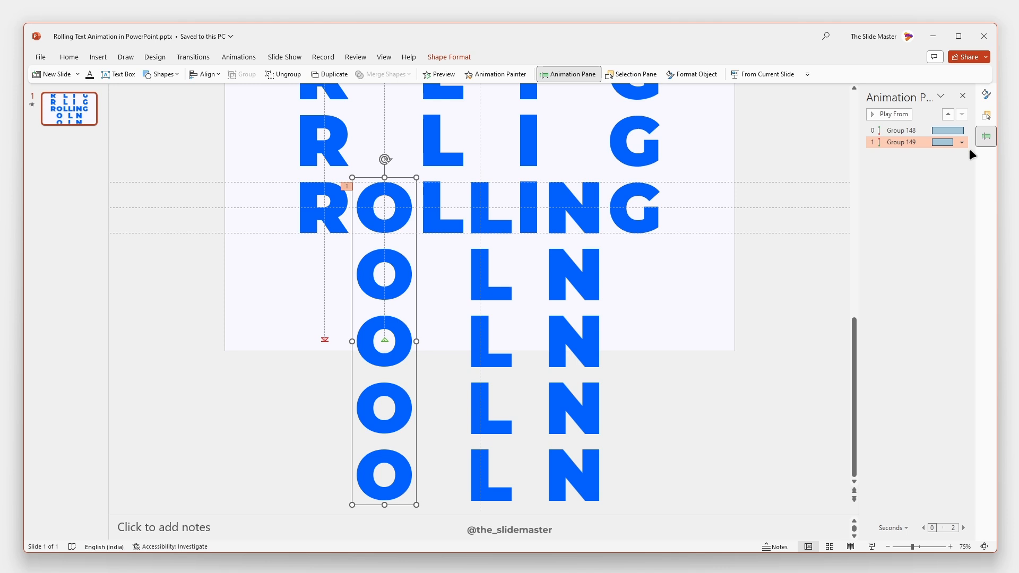
- In the O column animation's effect options, set smooth start and smooth end to 0 sec and bounce end to 0.75 sec
{"action": "left_click", "coordinate": [963, 141]}
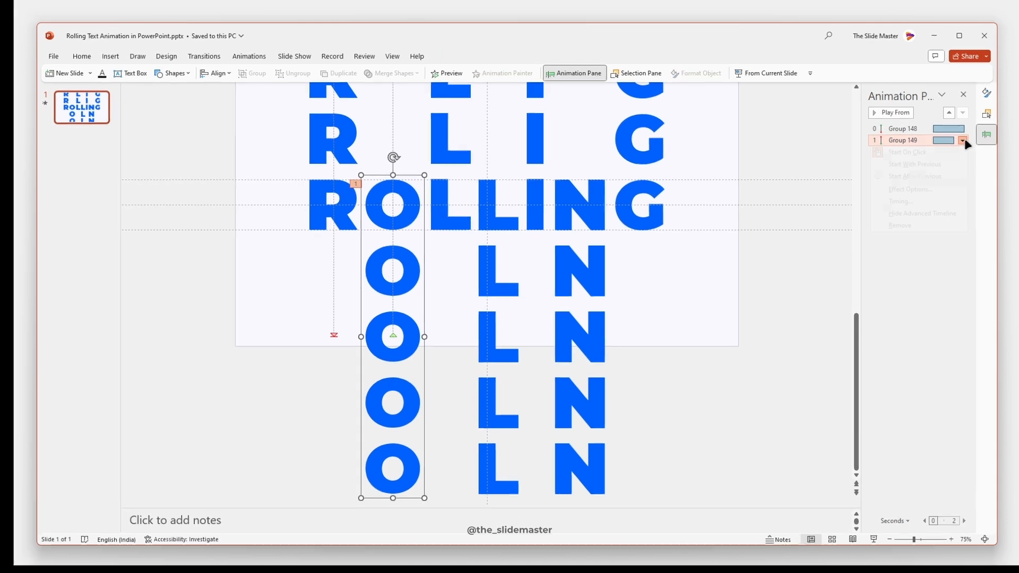
{"action": "left_click", "coordinate": [928, 189]}
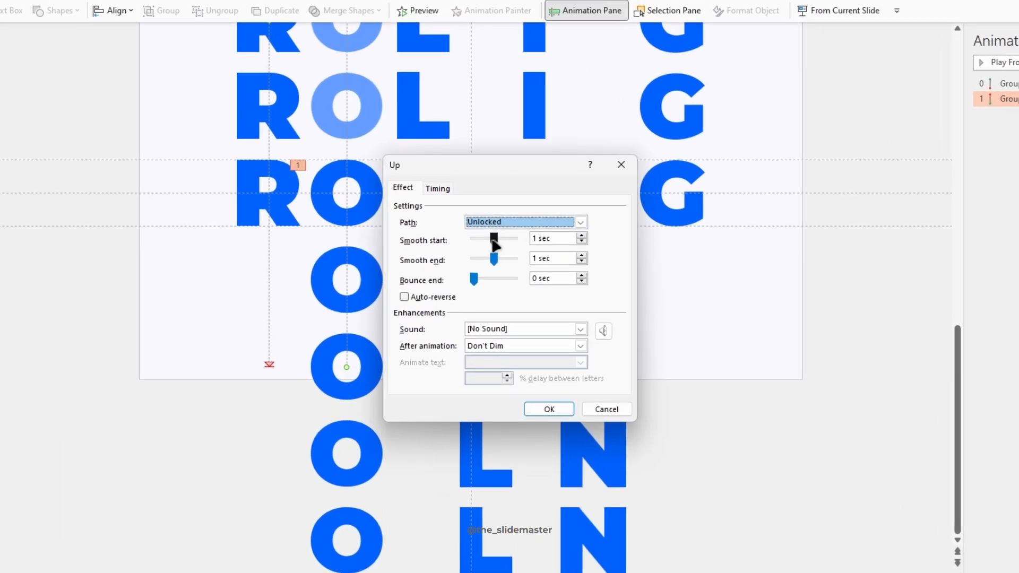
{"action": "left_click_drag", "start_coordinate": [494, 238], "coordinate": [472, 264]}
{"action": "left_click", "coordinate": [534, 278]}
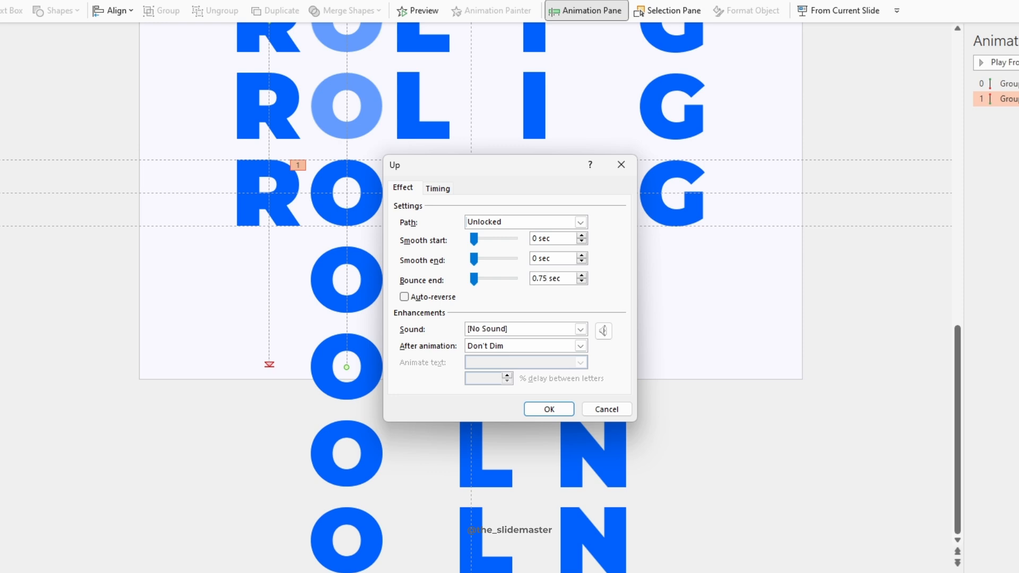
- Set the O column animation to start With Previous with a 0.25-second delay and a duration of 3 seconds (Slow)
{"action": "left_click", "coordinate": [440, 187]}
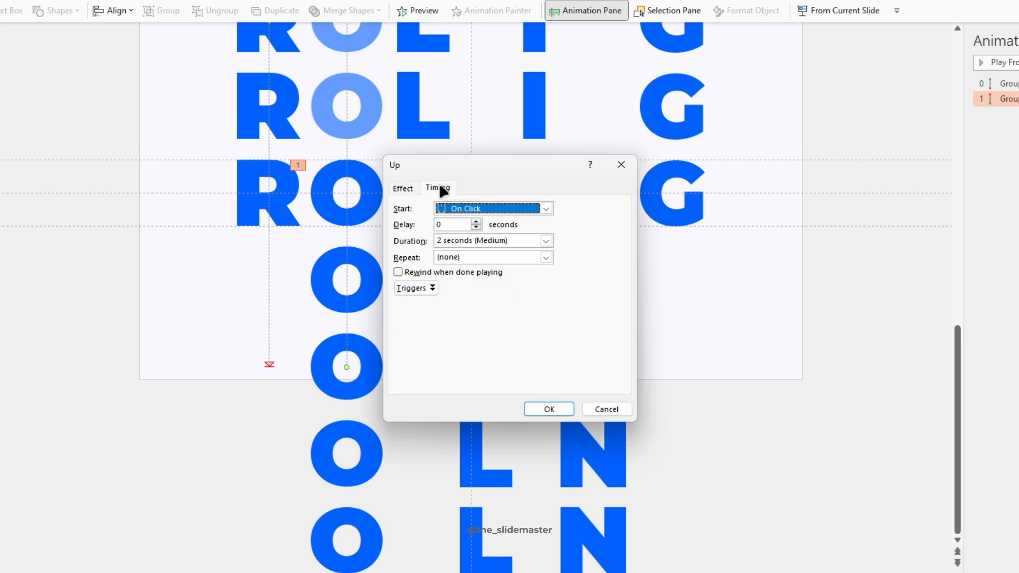
{"action": "left_click", "coordinate": [504, 210]}
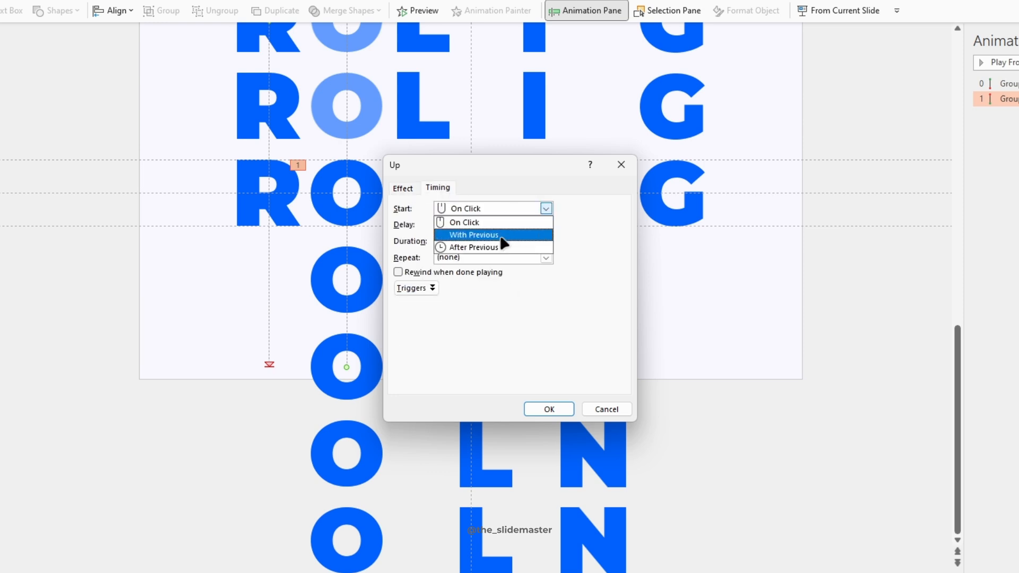
{"action": "left_click", "coordinate": [496, 234]}
{"action": "left_click", "coordinate": [477, 222]}
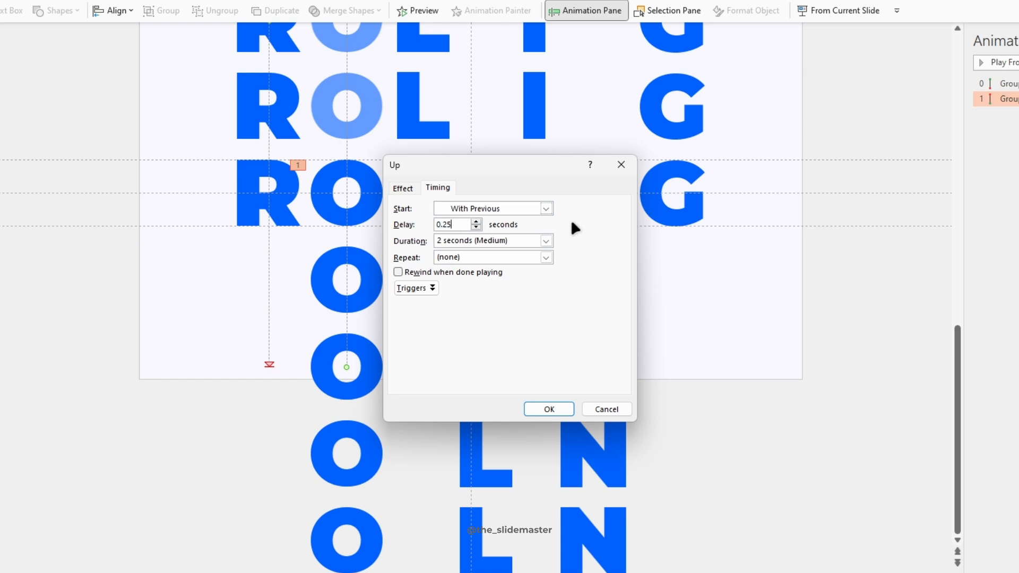
{"action": "left_click", "coordinate": [545, 240]}
{"action": "left_click", "coordinate": [514, 266]}
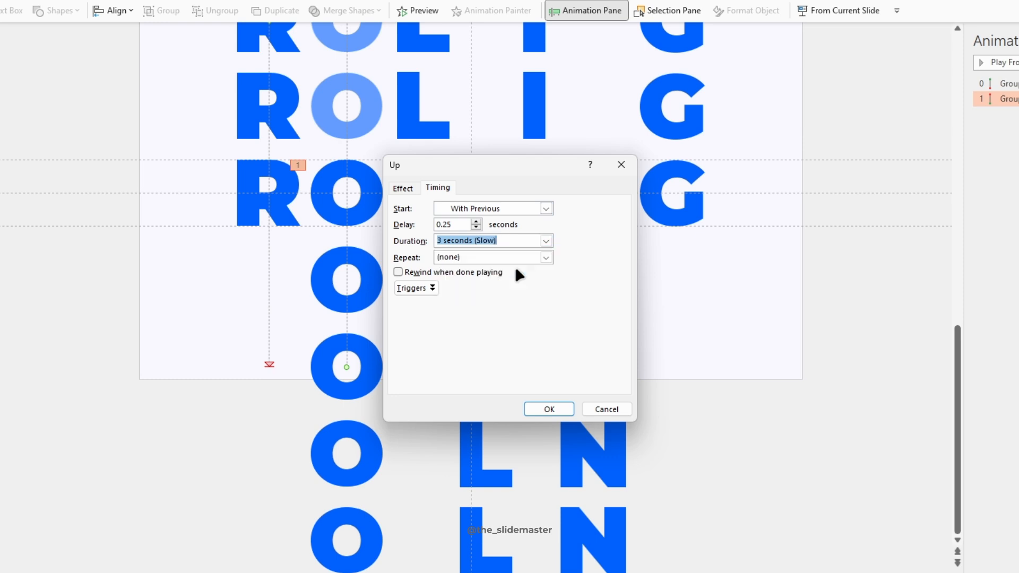
{"action": "left_click", "coordinate": [548, 409]}
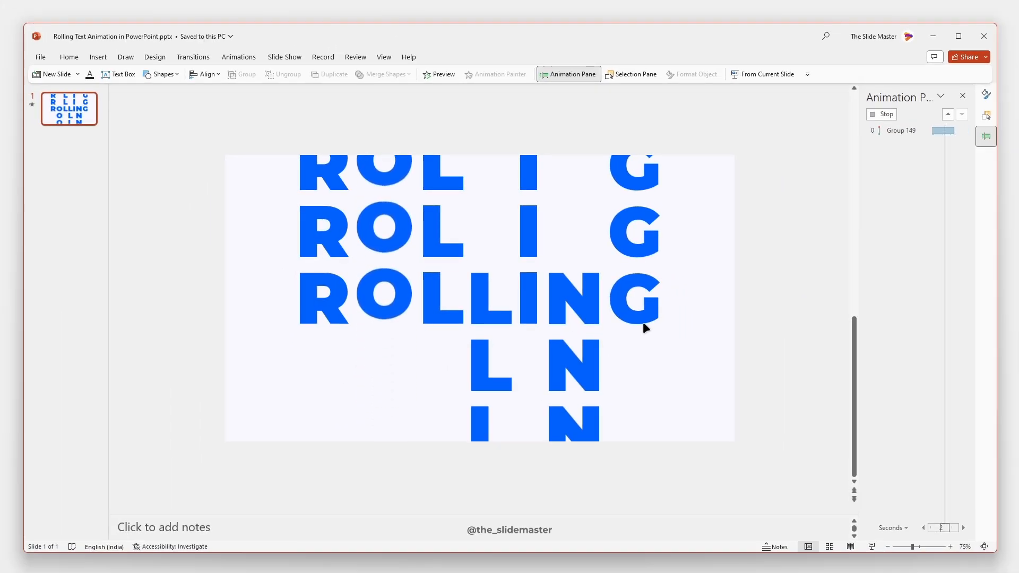
- Copy the R column's animation to the first L, I and G columns with the Animation Painter
{"action": "left_click", "coordinate": [339, 204]}
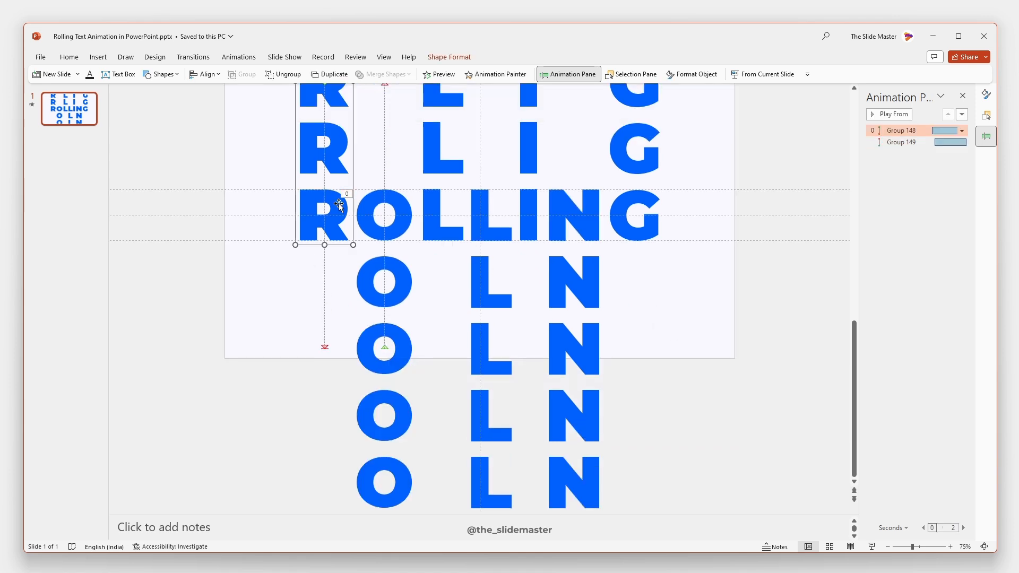
{"action": "double_click", "coordinate": [490, 74]}
{"action": "left_click", "coordinate": [441, 223]}
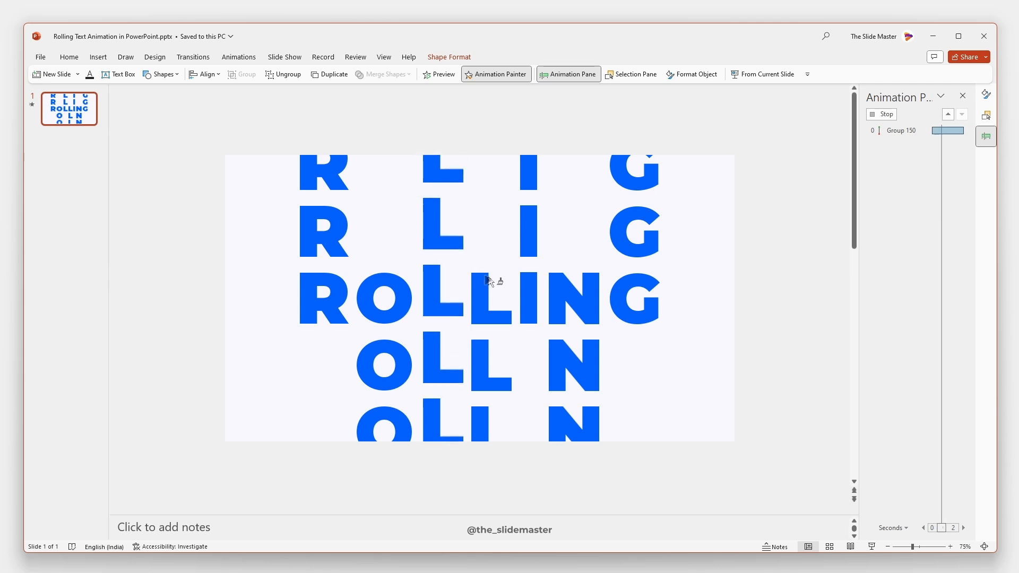
{"action": "left_click", "coordinate": [533, 280]}
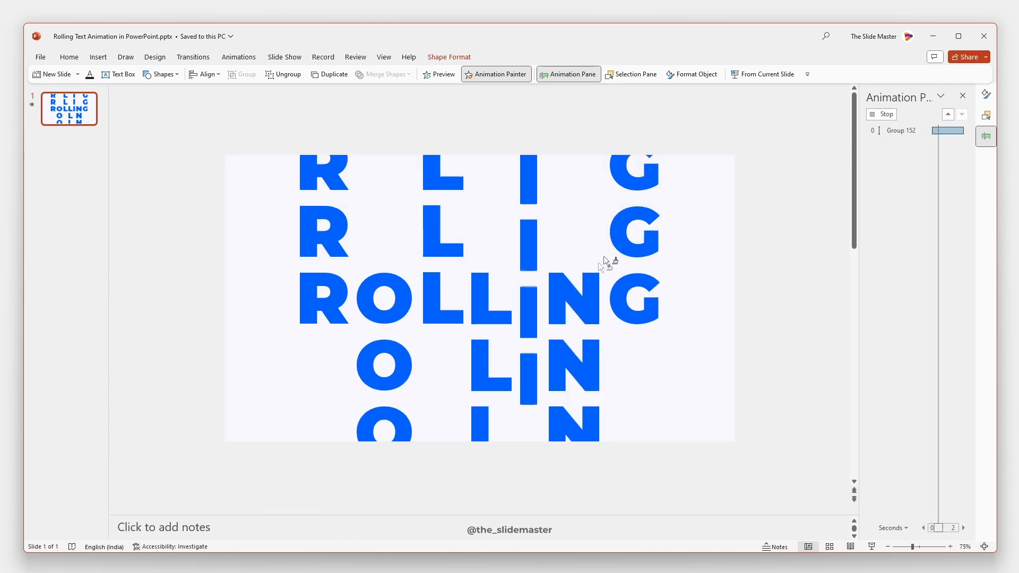
{"action": "left_click", "coordinate": [619, 239]}
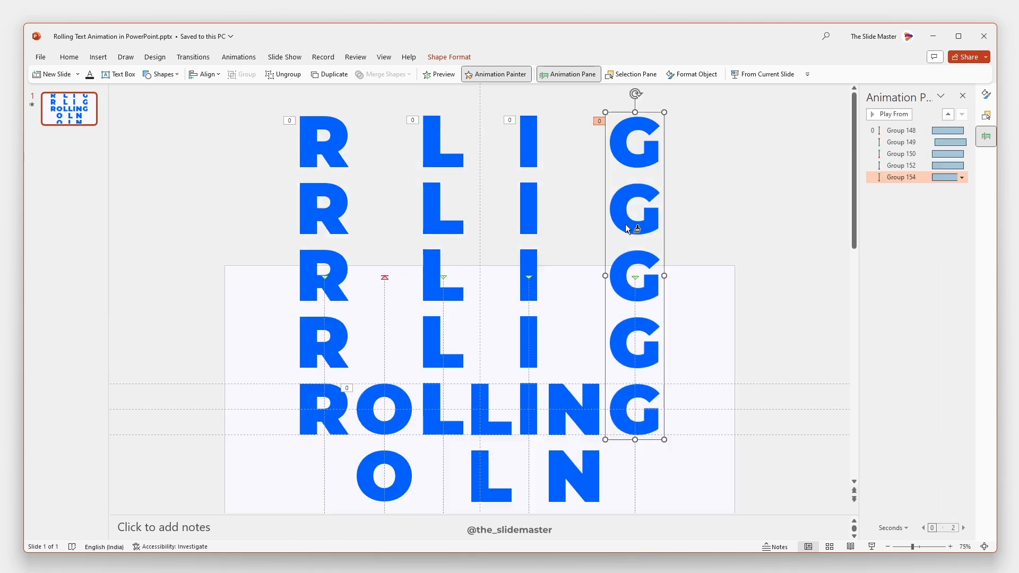
{"action": "left_click", "coordinate": [511, 76]}
- Copy the O column's animation to the second L and N columns with the Animation Painter
{"action": "left_click", "coordinate": [402, 403]}
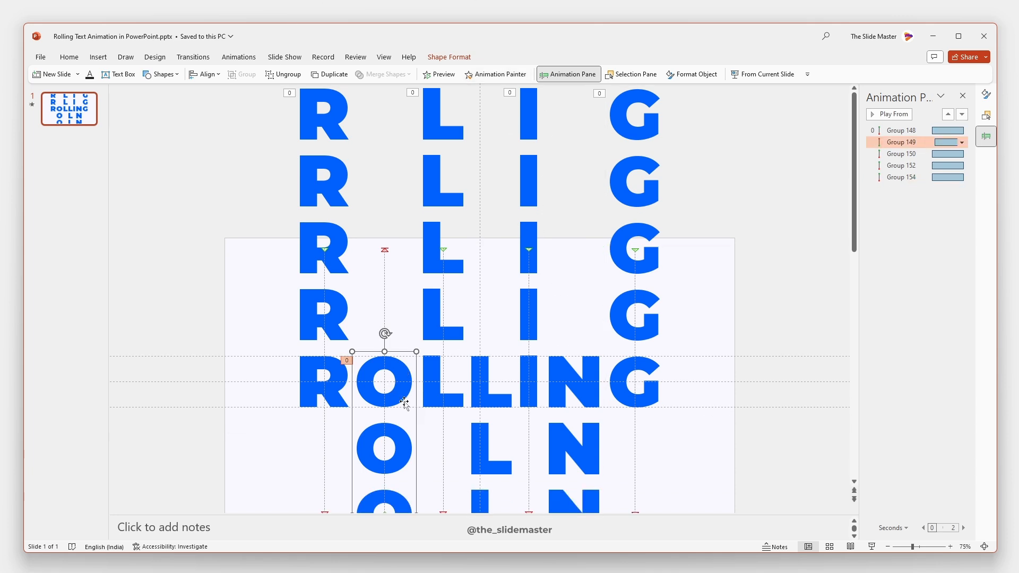
{"action": "left_click", "coordinate": [491, 75]}
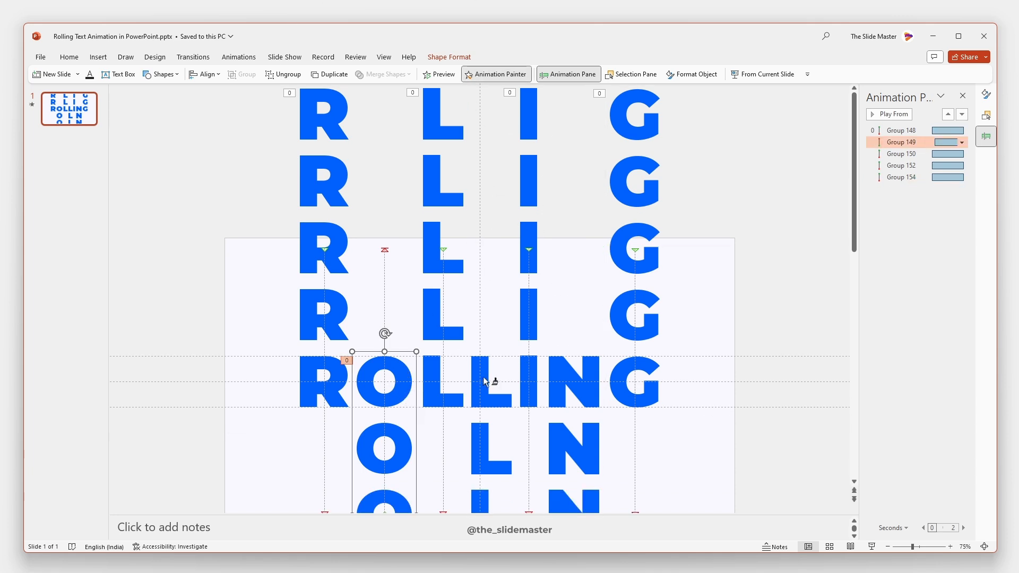
{"action": "left_click", "coordinate": [488, 382]}
{"action": "left_click", "coordinate": [587, 319]}
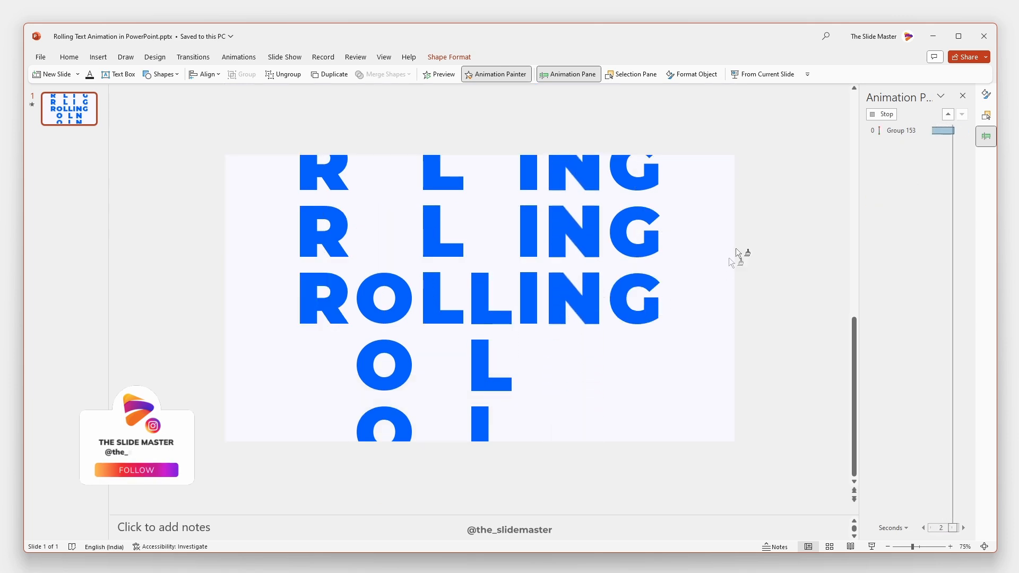
{"action": "left_click", "coordinate": [742, 338]}
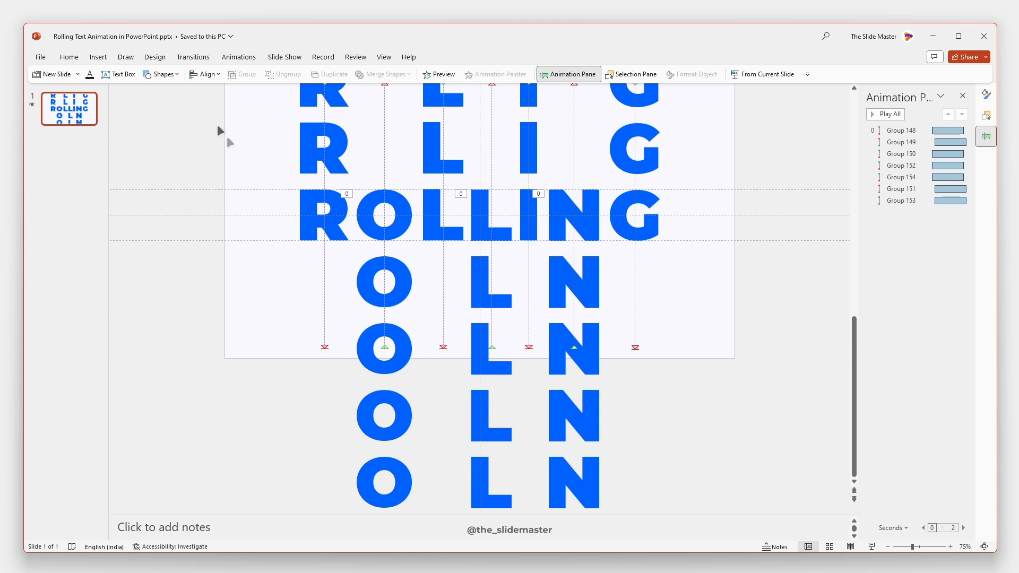
- Draw a Double Wave shape over the R and O in the guide row, slightly taller than the letters
{"action": "left_click", "coordinate": [175, 73]}
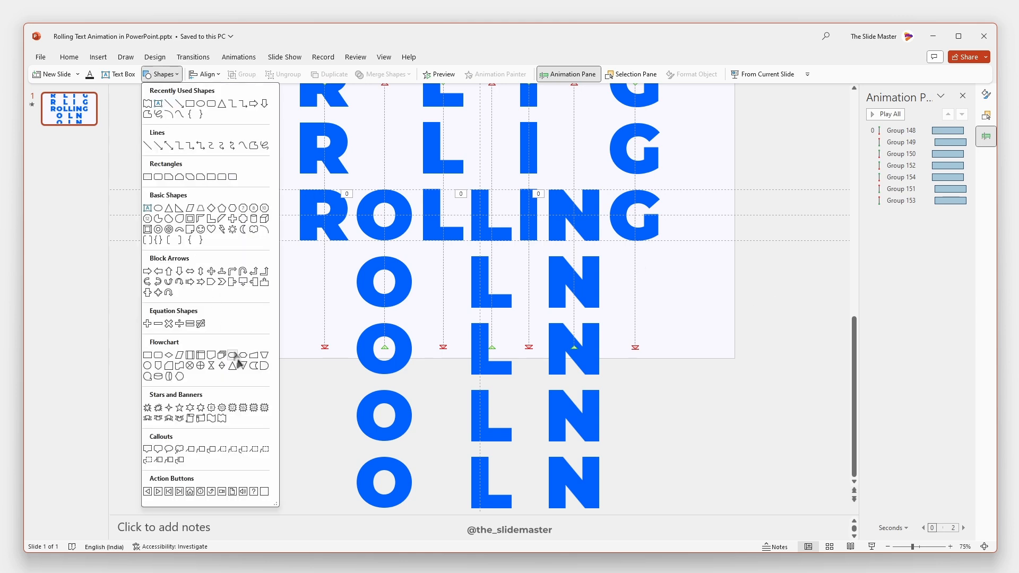
{"action": "left_click", "coordinate": [222, 419]}
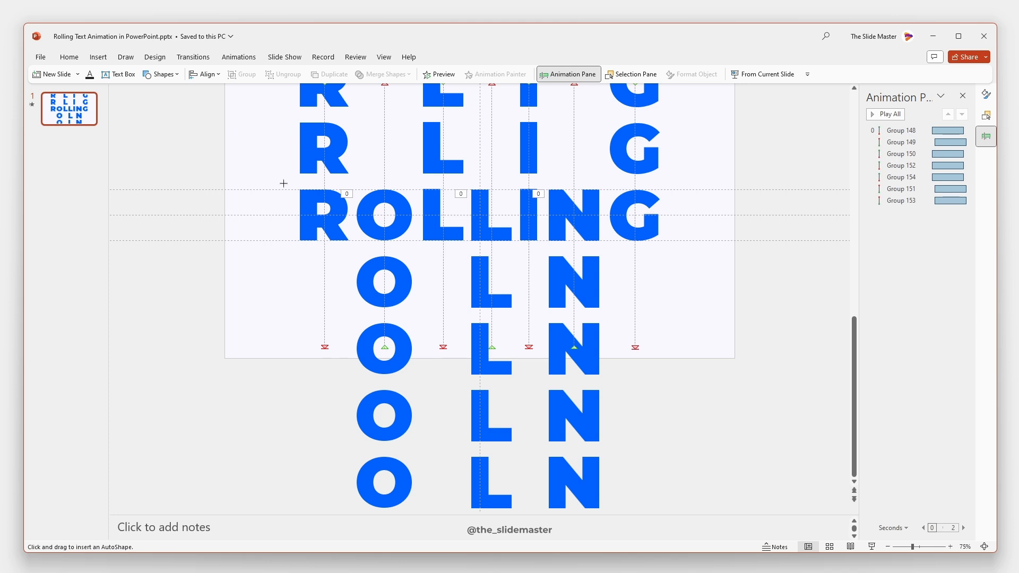
{"action": "mouse_move", "coordinate": [290, 181]}
{"action": "left_mouse_down"}
{"action": "mouse_move", "coordinate": [392, 259]}
{"action": "mouse_move", "coordinate": [440, 252]}
{"action": "left_mouse_up"}
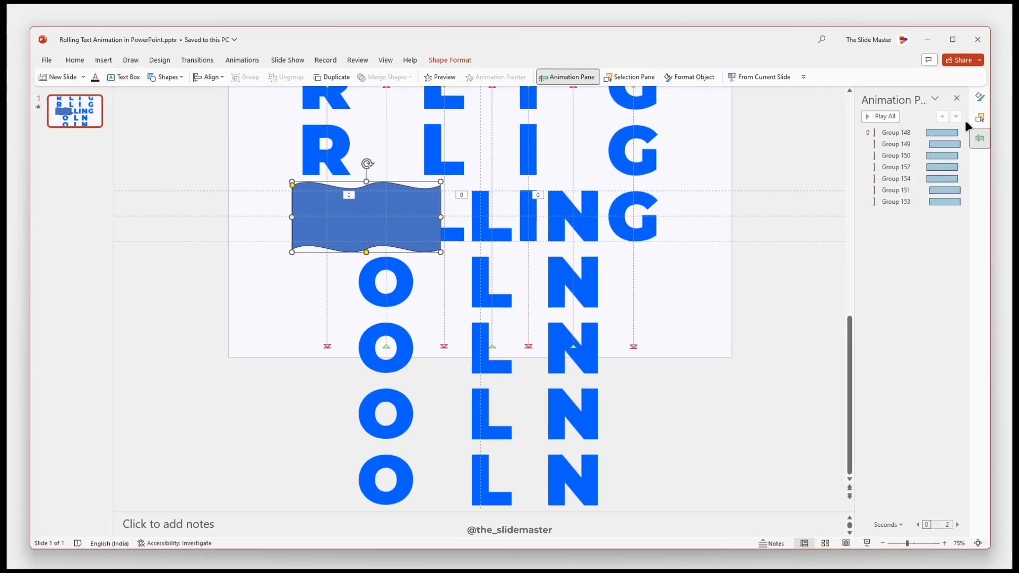
- Remove the wave shape's outline by setting its line to No line
{"action": "left_click", "coordinate": [979, 98]}
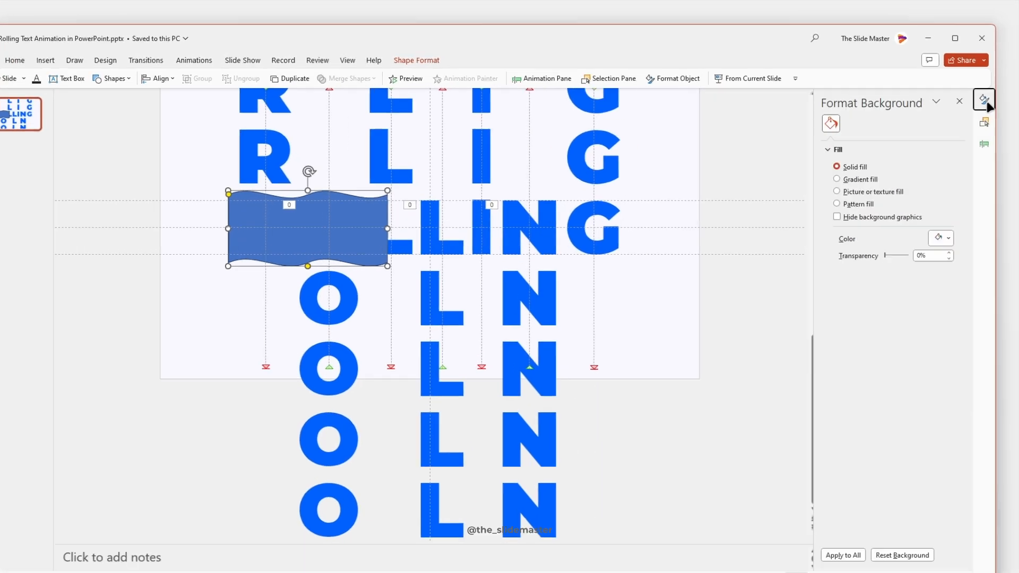
{"action": "left_click", "coordinate": [857, 304]}
{"action": "left_click", "coordinate": [815, 393]}
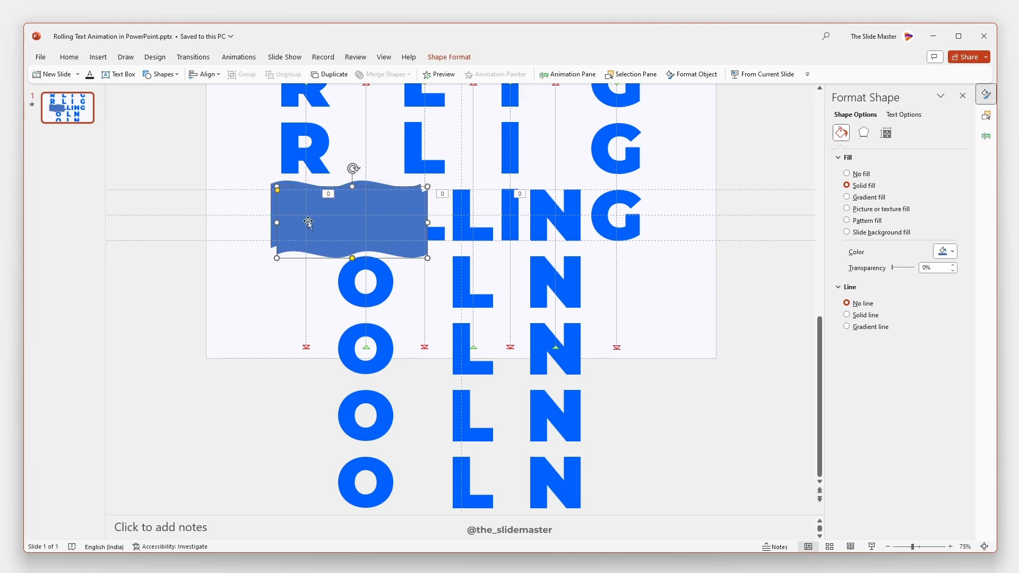
- Duplicate the wave shape twice, placing the copies end to end so the band covers the whole ROLLING row
{"action": "left_click_drag", "start_coordinate": [308, 222], "coordinate": [453, 216], "text": "ctrl"}
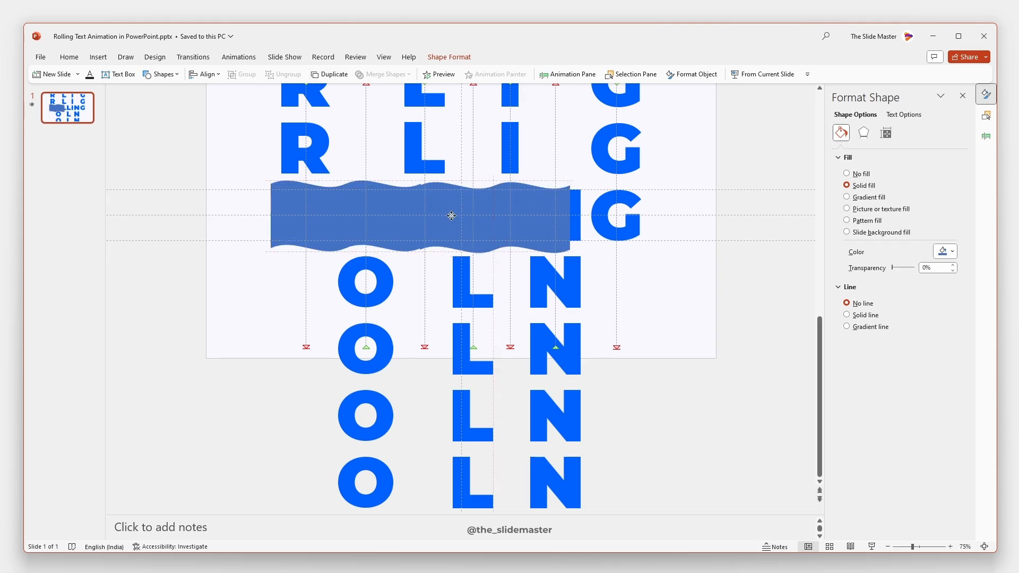
{"action": "left_click", "coordinate": [331, 74]}
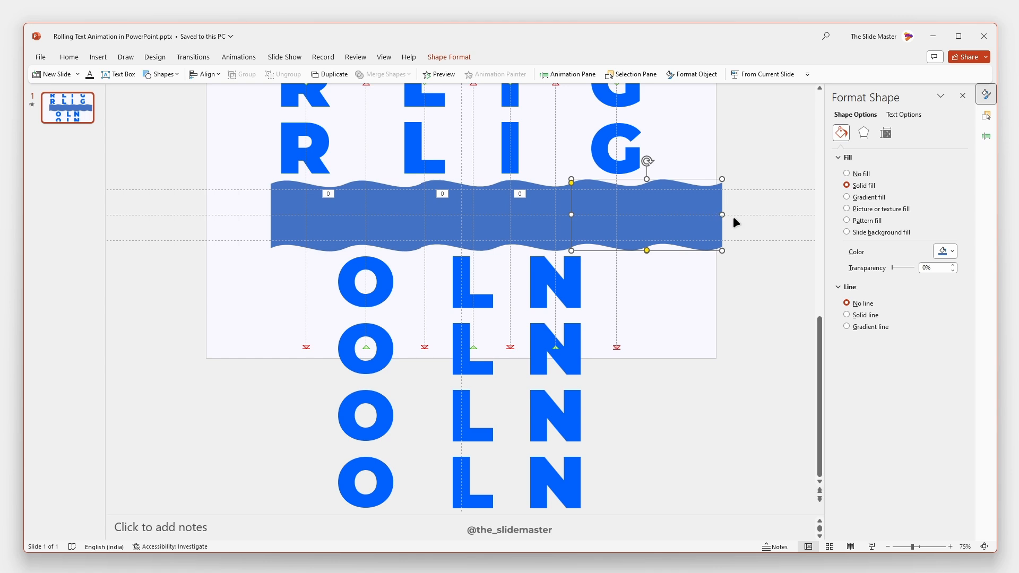
- Merge the three wave shapes with Union and narrow the resulting band so it just spans the ROLLING row
{"action": "left_click", "coordinate": [455, 210], "text": "shift"}
{"action": "left_click", "coordinate": [364, 199], "text": "shift"}
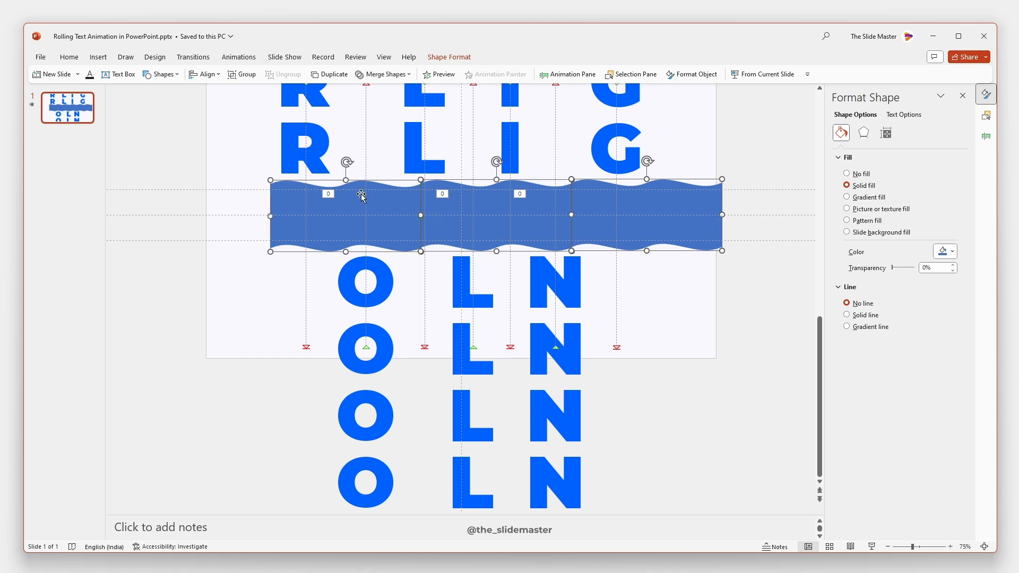
{"action": "left_click", "coordinate": [382, 74]}
{"action": "left_click", "coordinate": [390, 89]}
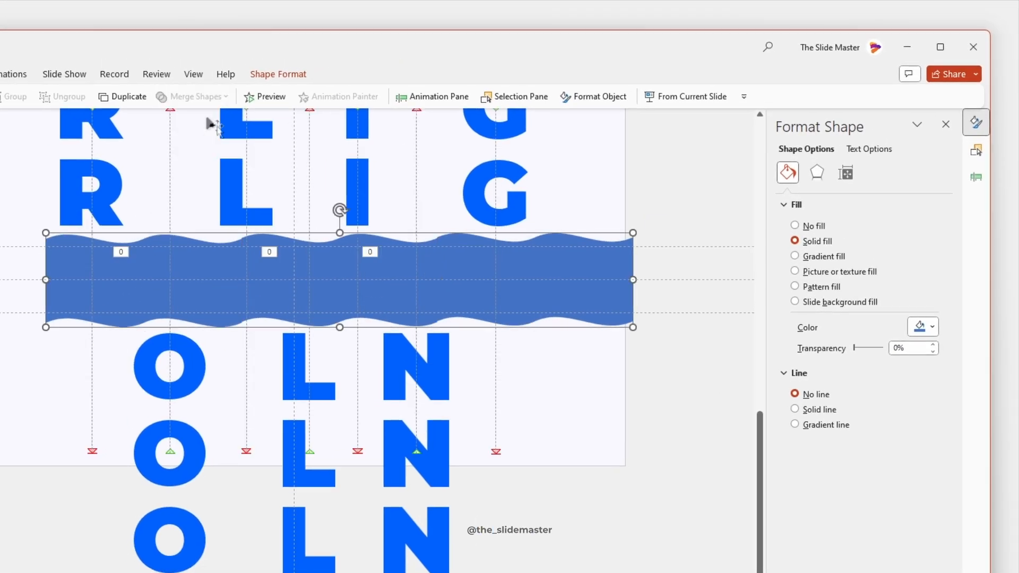
{"action": "left_click_drag", "start_coordinate": [643, 279], "coordinate": [558, 275]}
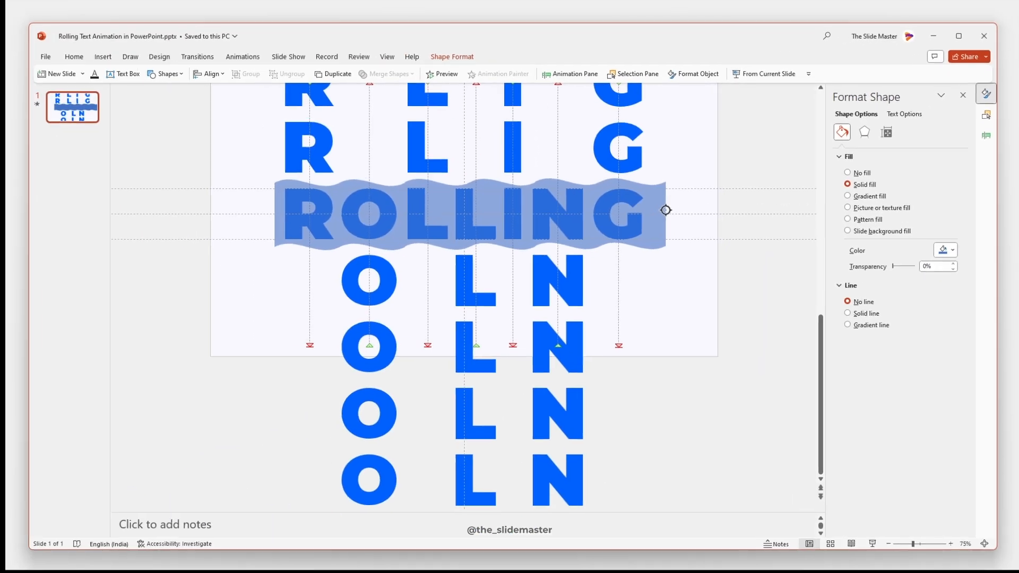
{"action": "left_click_drag", "start_coordinate": [665, 210], "coordinate": [652, 208]}
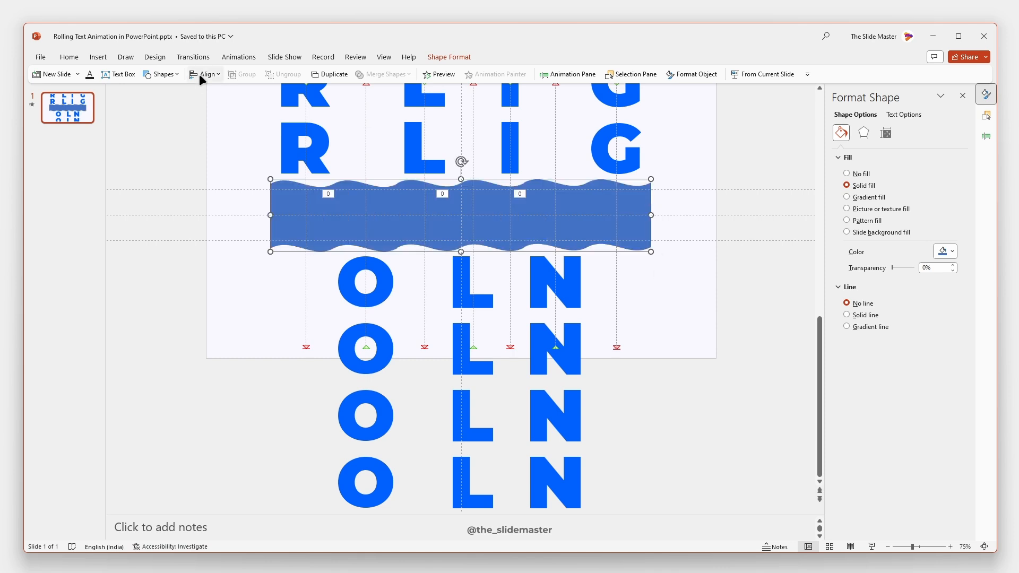
- Draw a rectangle covering the whole slide and set its outline to No line
{"action": "left_click", "coordinate": [173, 74]}
{"action": "left_click", "coordinate": [189, 106]}
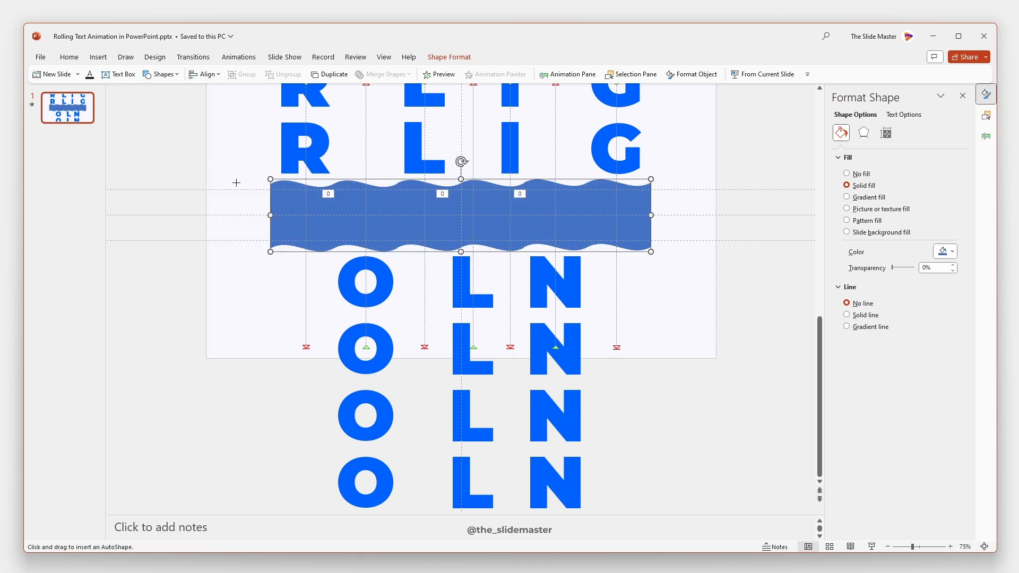
{"action": "scroll", "coordinate": [236, 183], "scroll_direction": "down", "scroll_amount": 2, "text": "ctrl"}
{"action": "left_click_drag", "start_coordinate": [267, 180], "coordinate": [655, 412]}
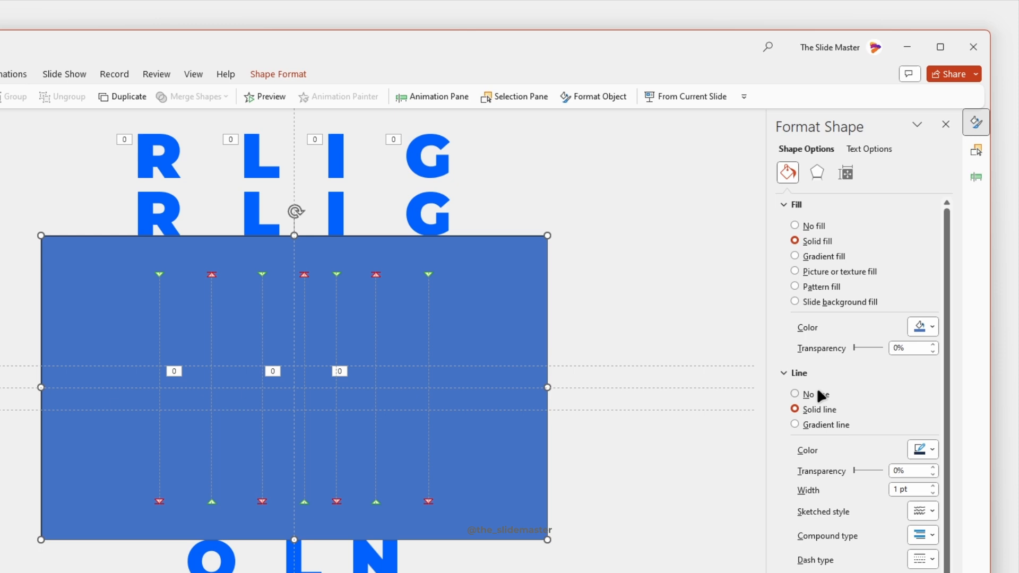
{"action": "left_click", "coordinate": [812, 394]}
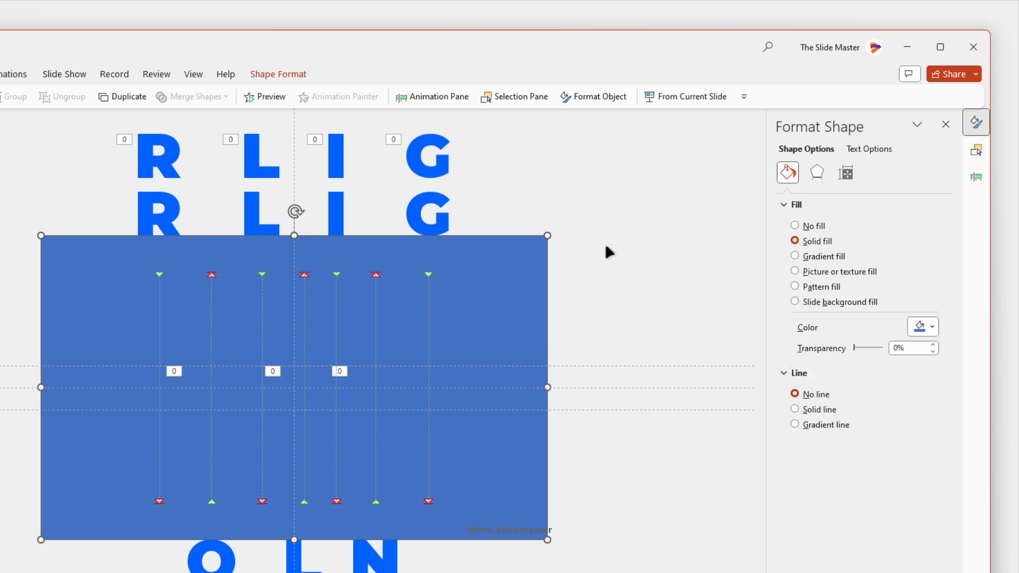
- Merge the slide-sized rectangle and the wave band with Combine to cut a wavy window around the ROLLING row
{"action": "left_click", "coordinate": [606, 251]}
{"action": "left_click_drag", "start_coordinate": [727, 211], "coordinate": [215, 381]}
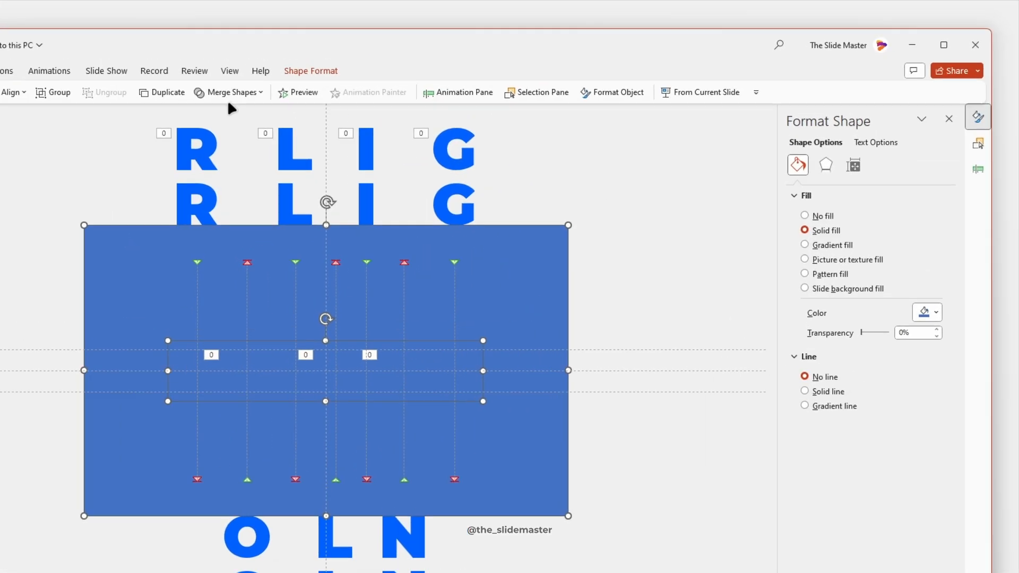
{"action": "left_click", "coordinate": [398, 77]}
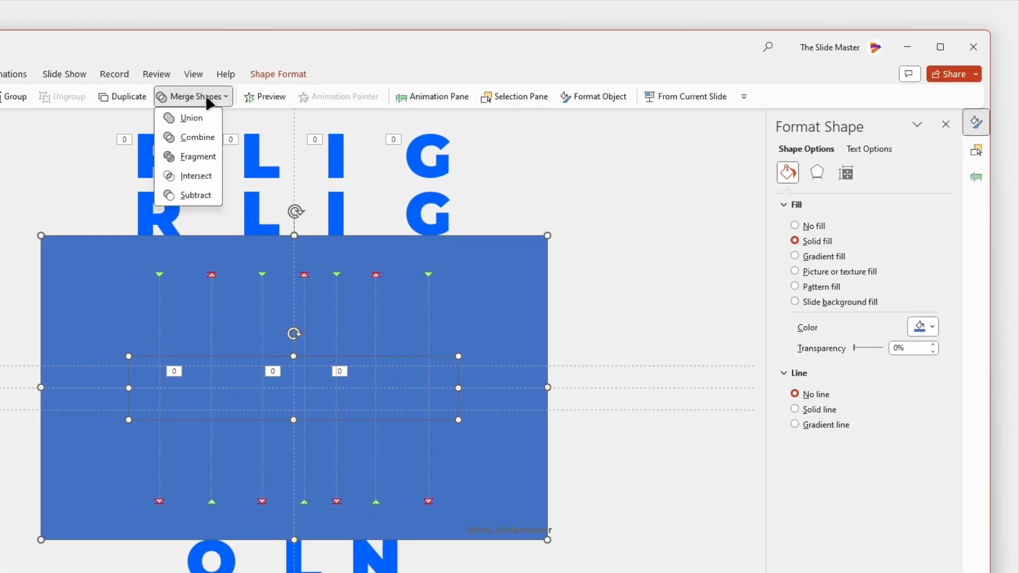
{"action": "left_click", "coordinate": [191, 137]}
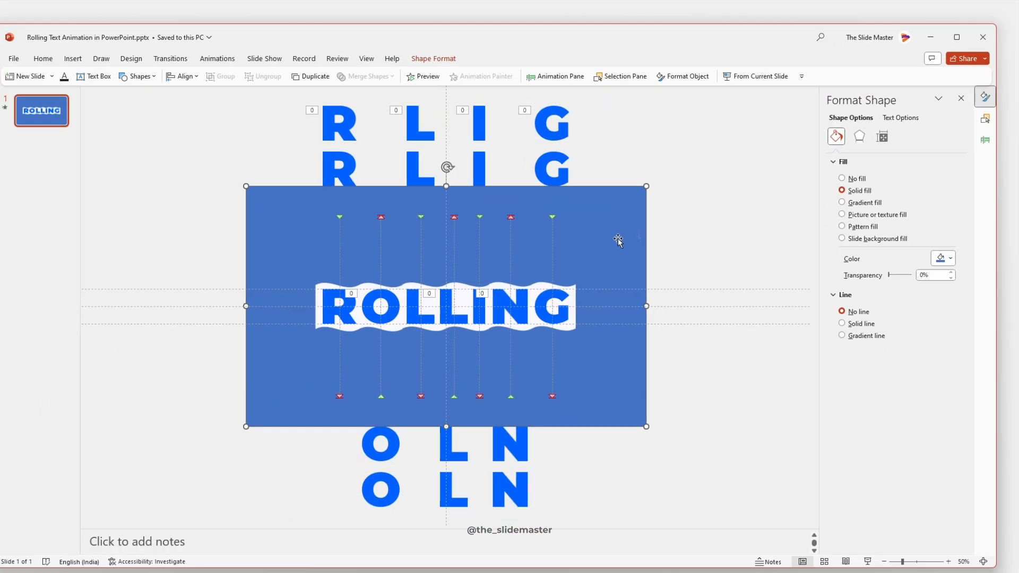
- Apply a 5 pt soft edge to the cut-out frame shape
{"action": "left_click", "coordinate": [859, 136]}
{"action": "left_click", "coordinate": [884, 207]}
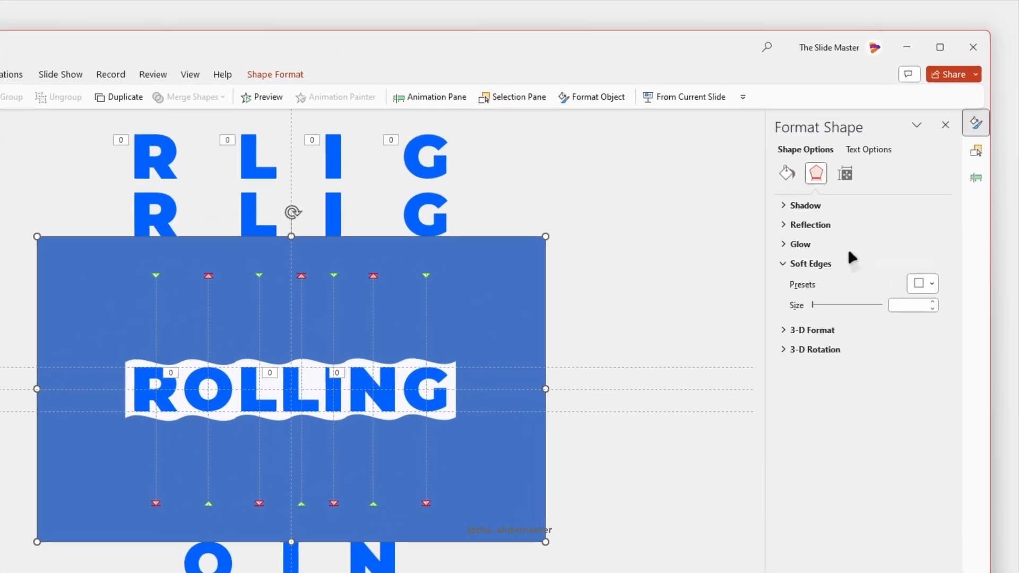
{"action": "left_click", "coordinate": [926, 281]}
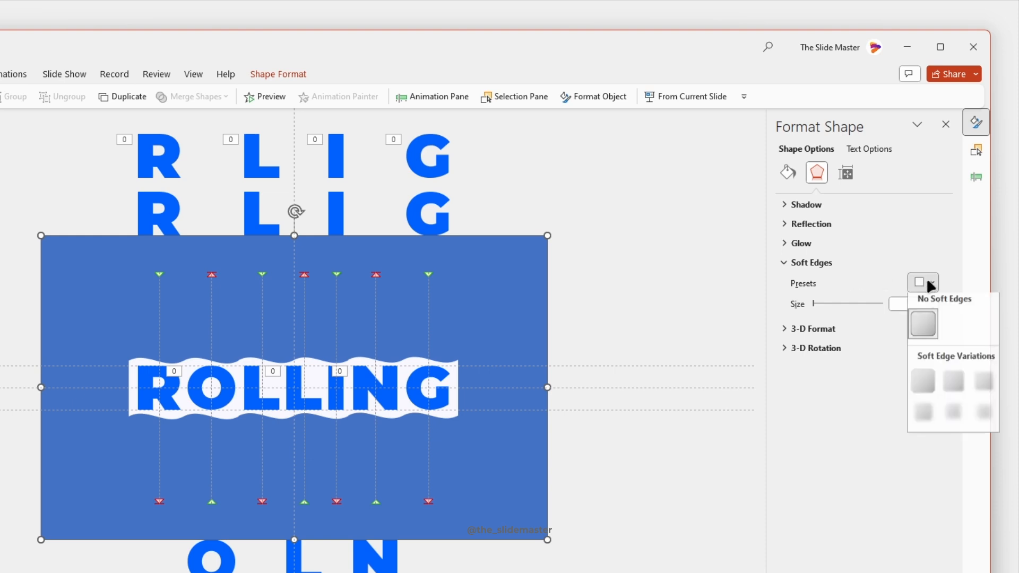
{"action": "left_click", "coordinate": [983, 386]}
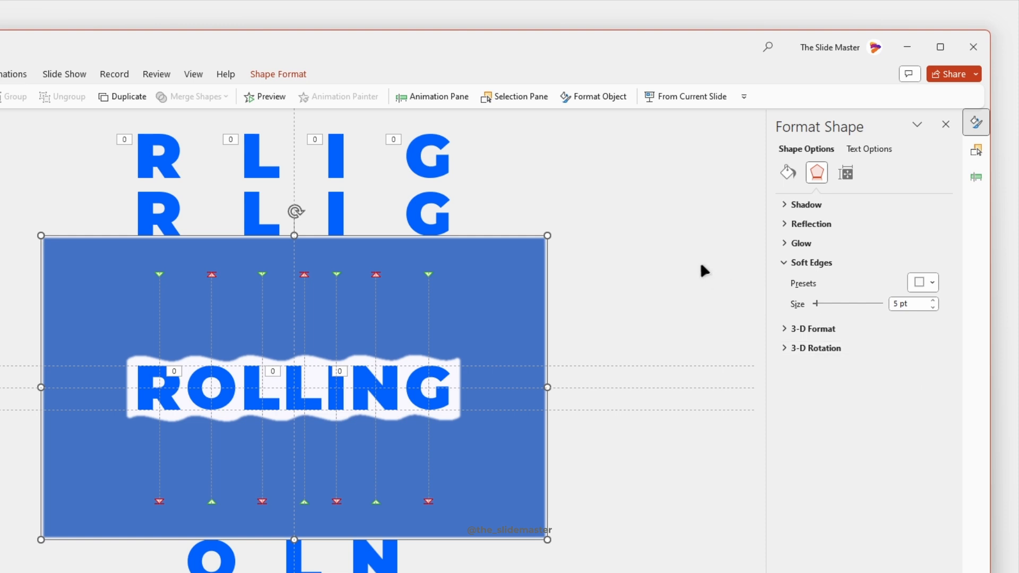
- Change the frame shape's fill to Slide background fill and deselect the shape
{"action": "left_click", "coordinate": [794, 179]}
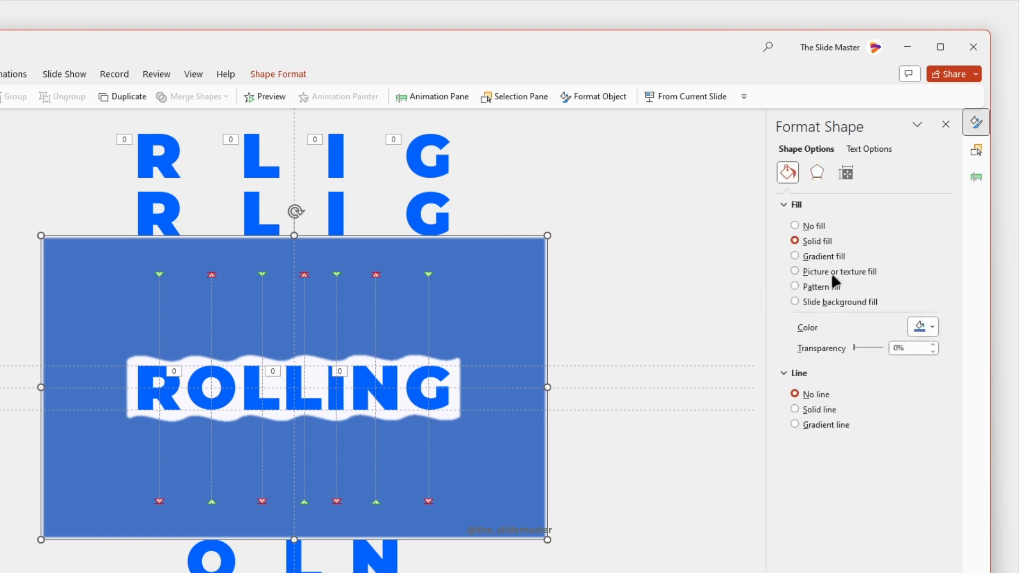
{"action": "left_click", "coordinate": [820, 303]}
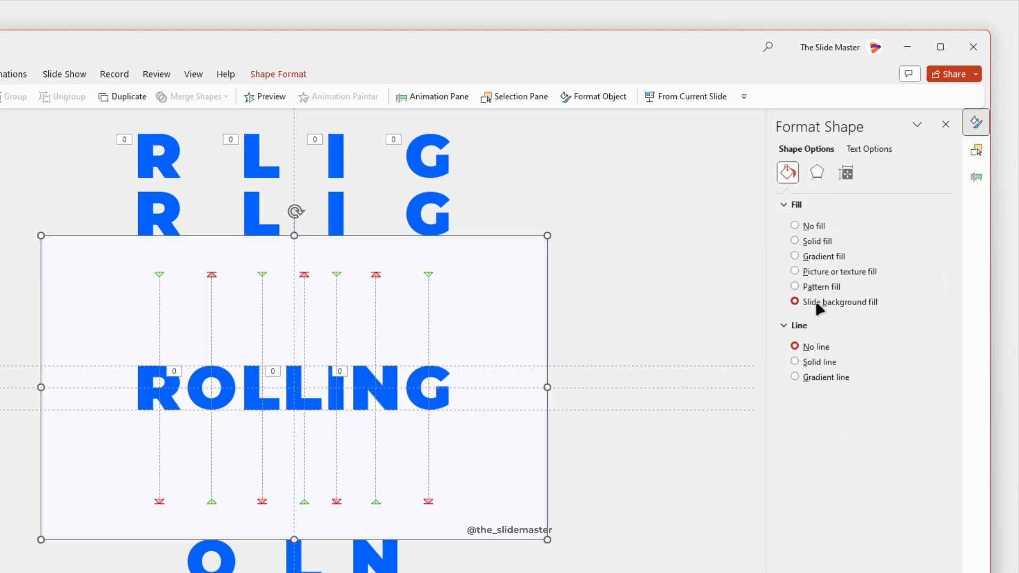
{"action": "left_click", "coordinate": [638, 315]}
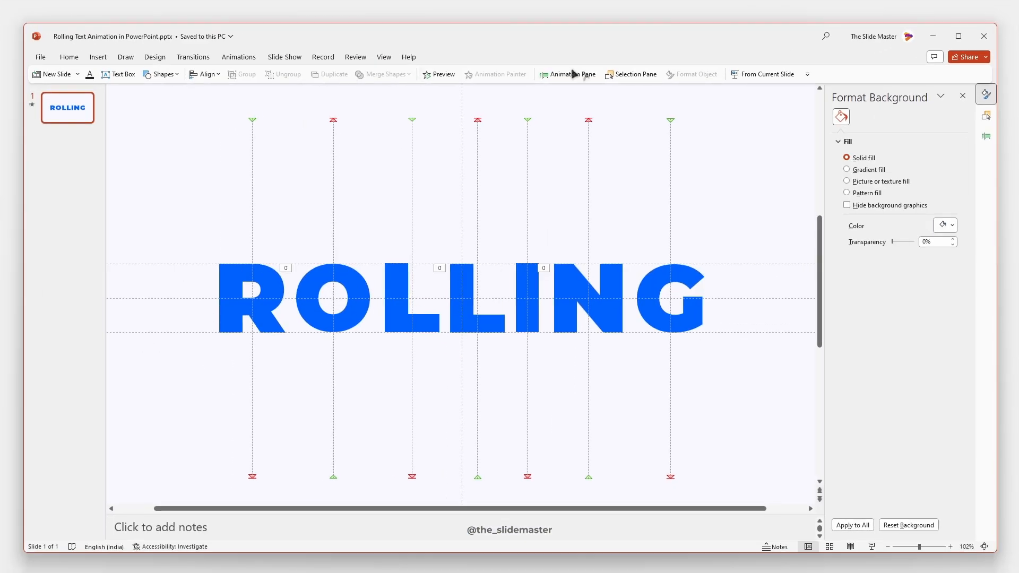
- Open the Animation Pane and play all of the slide's animations
{"action": "left_click", "coordinate": [578, 72]}
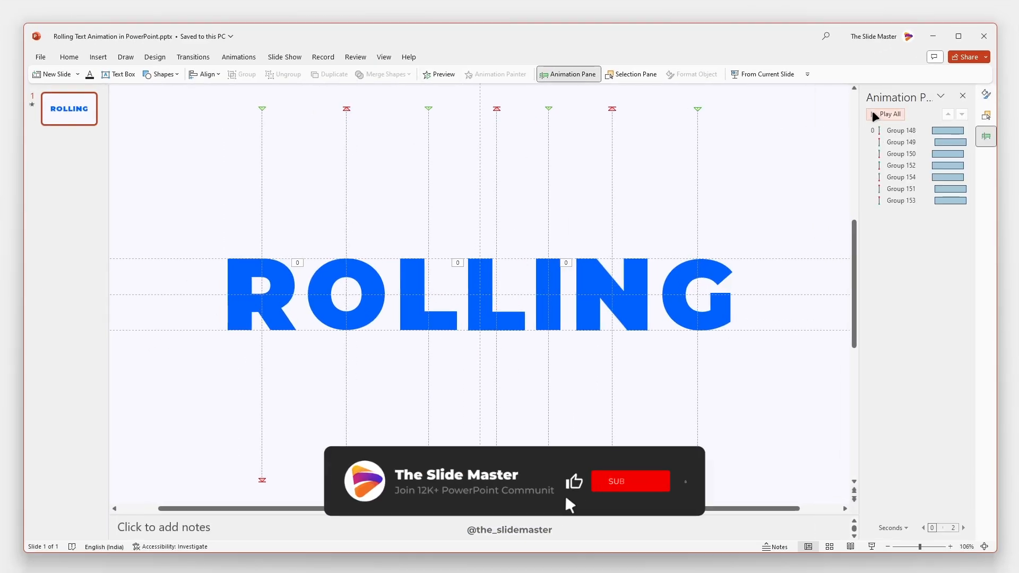
{"action": "left_click", "coordinate": [873, 112]}
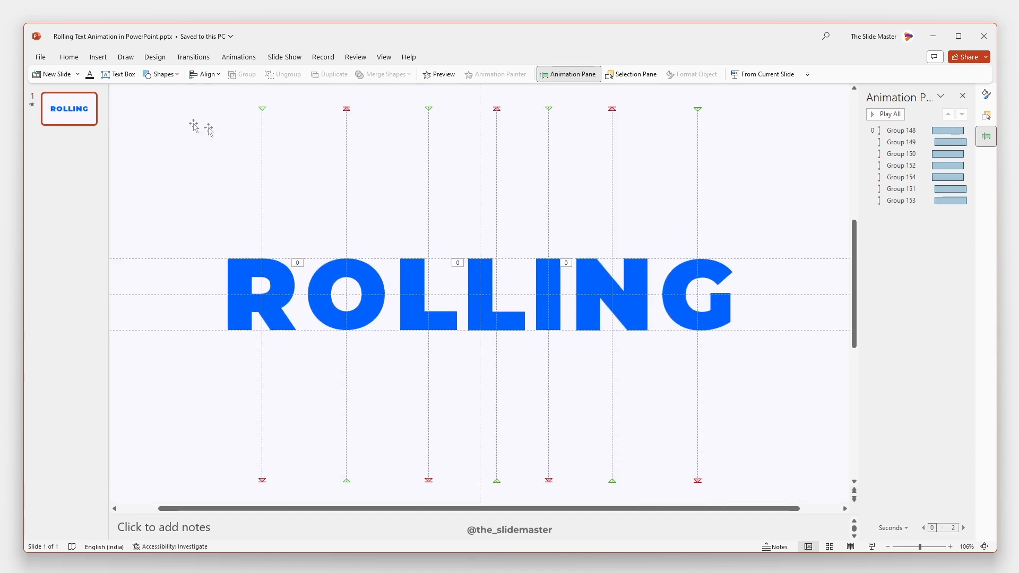
- Draw a rounded rectangle below the ROLLING text, round its ends fully, and centre it on the vertical guide
{"action": "left_click", "coordinate": [161, 74]}
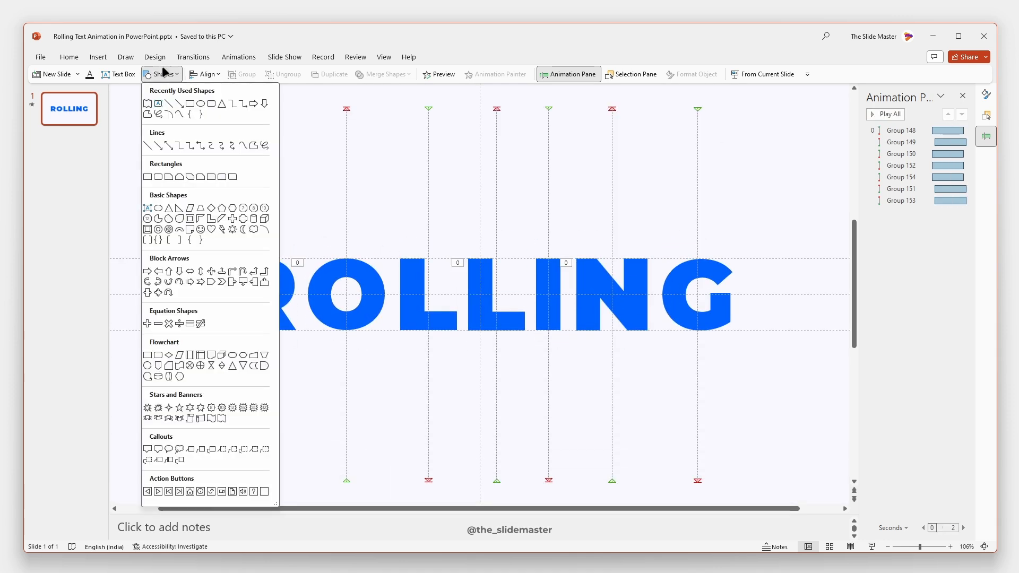
{"action": "left_click", "coordinate": [208, 105]}
{"action": "left_click_drag", "start_coordinate": [428, 390], "coordinate": [555, 424]}
{"action": "left_click_drag", "start_coordinate": [442, 392], "coordinate": [463, 396]}
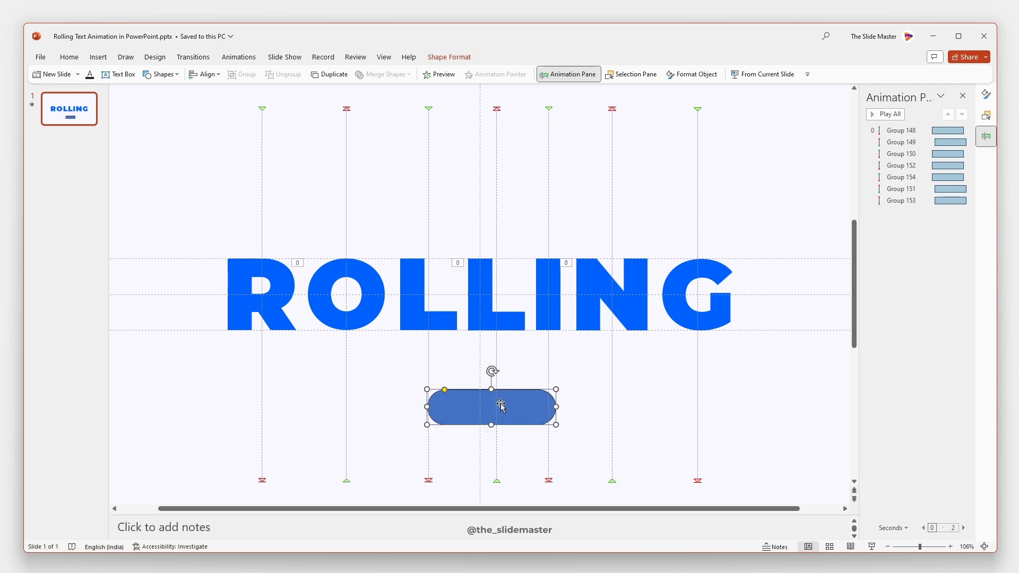
{"action": "mouse_move", "coordinate": [527, 415]}
{"action": "left_mouse_down"}
{"action": "mouse_move", "coordinate": [513, 416]}
{"action": "mouse_move", "coordinate": [539, 423]}
{"action": "left_mouse_up"}
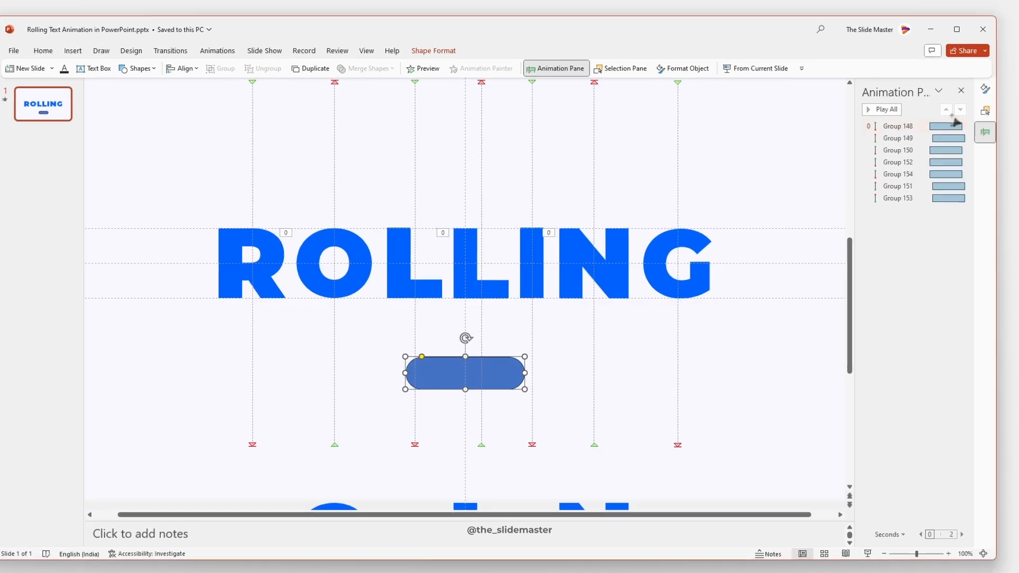
- Give the rounded button a two-stop gradient fill, with the first stop the recent bright blue and the last stop light cyan
{"action": "left_click", "coordinate": [984, 89]}
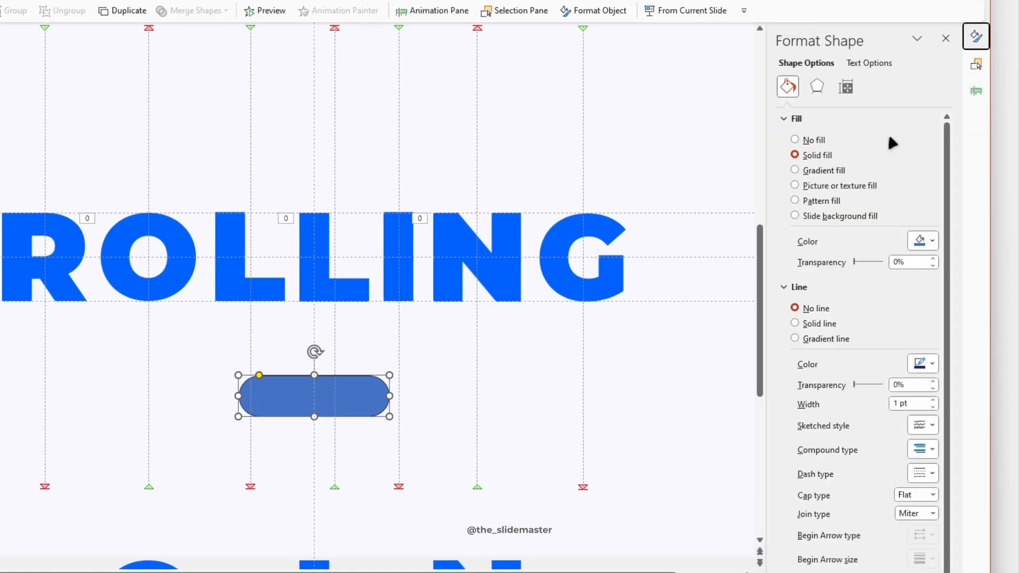
{"action": "left_click", "coordinate": [829, 170]}
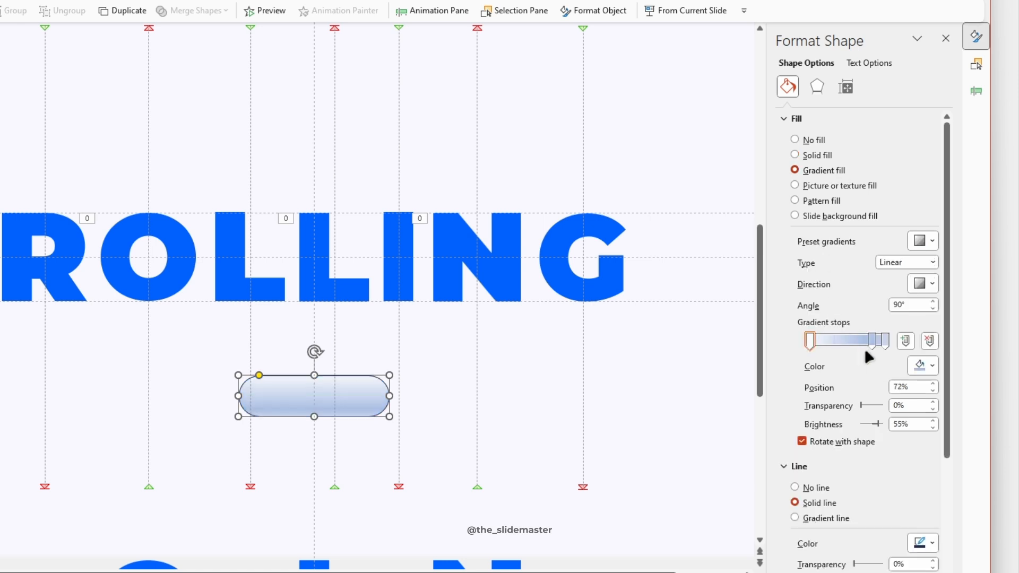
{"action": "left_click_drag", "start_coordinate": [869, 357], "coordinate": [868, 366]}
{"action": "left_click", "coordinate": [809, 340]}
{"action": "left_click", "coordinate": [923, 365]}
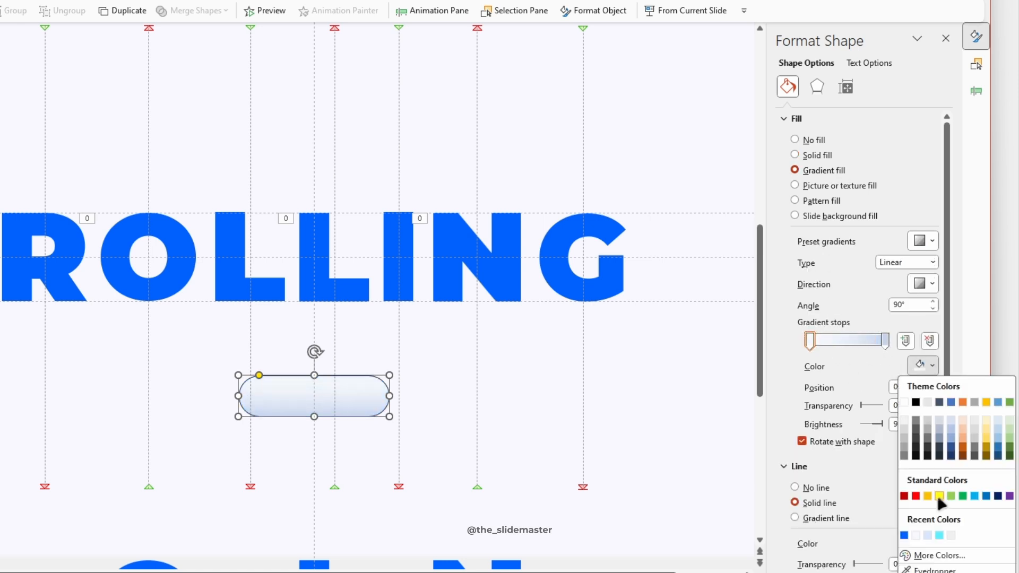
{"action": "left_click", "coordinate": [903, 534]}
{"action": "left_click", "coordinate": [885, 340]}
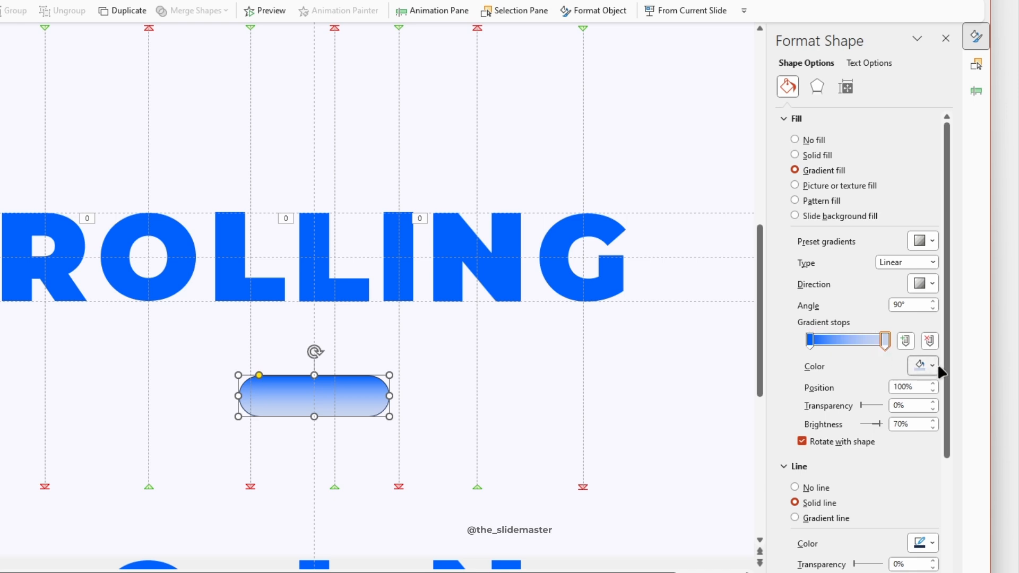
{"action": "left_click", "coordinate": [931, 365]}
{"action": "left_click", "coordinate": [937, 526]}
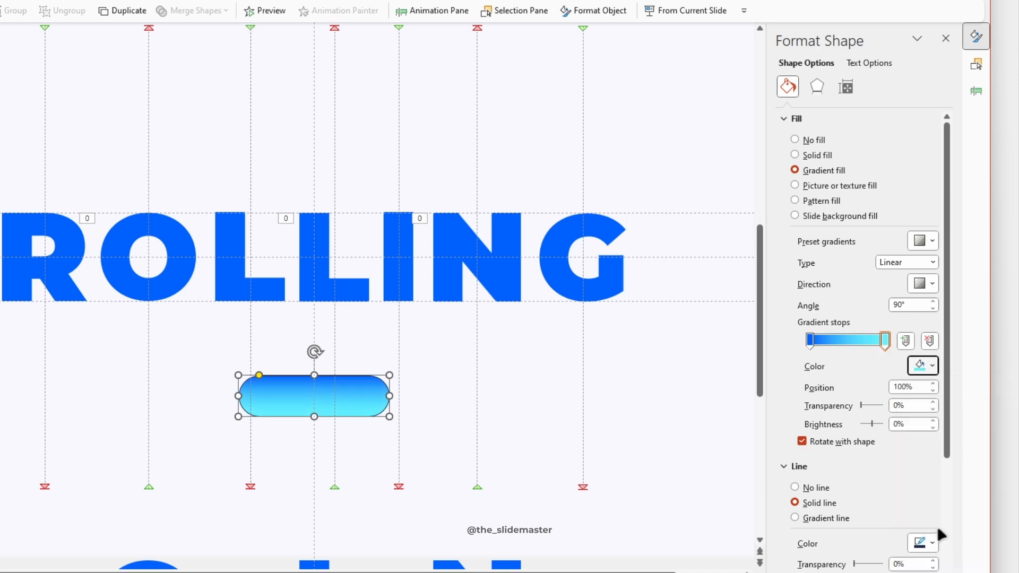
- Set the button's gradient direction to Linear Right (0°) and its outline to No line
{"action": "left_click", "coordinate": [932, 286]}
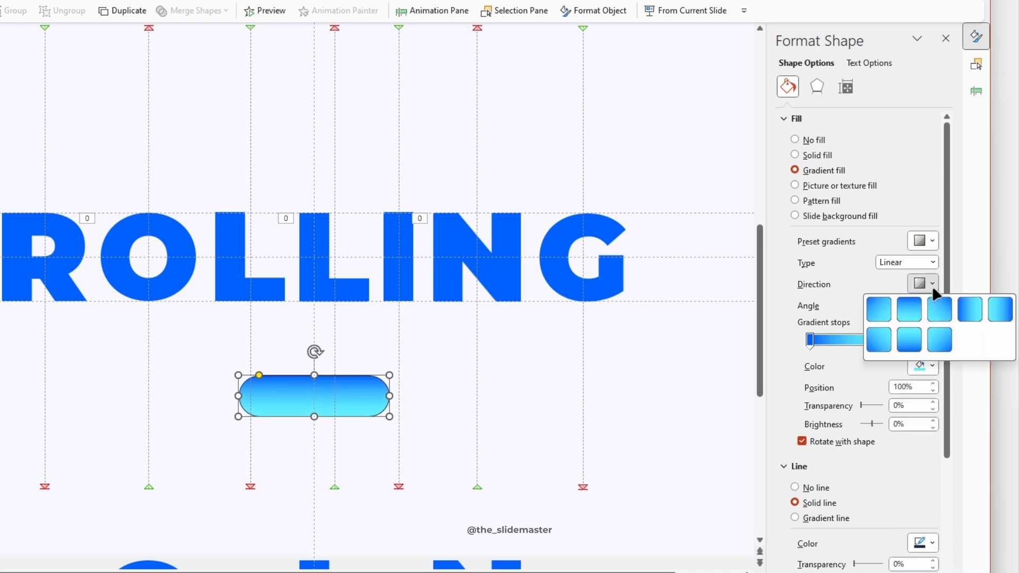
{"action": "left_click", "coordinate": [971, 311]}
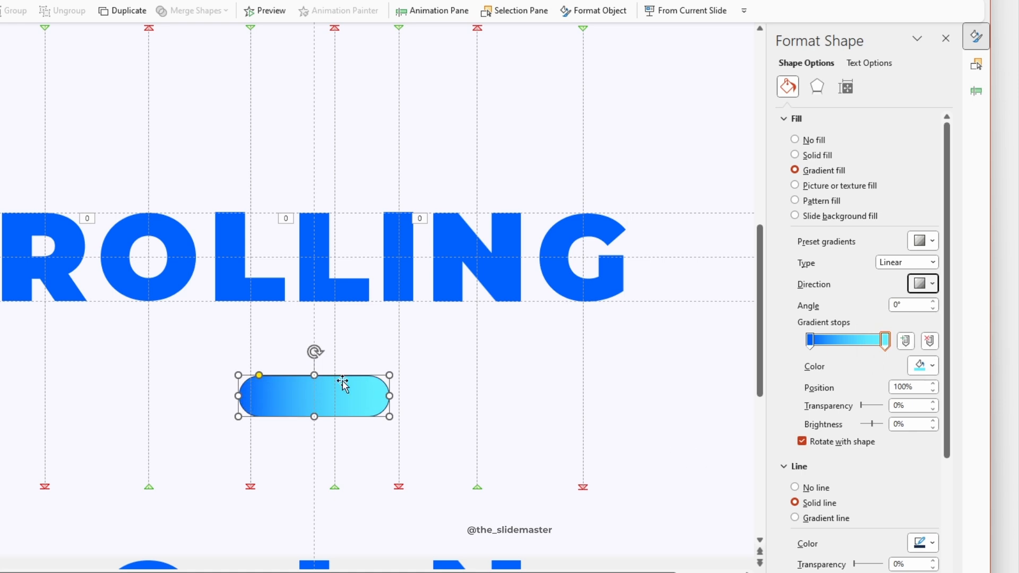
{"action": "left_click", "coordinate": [794, 118]}
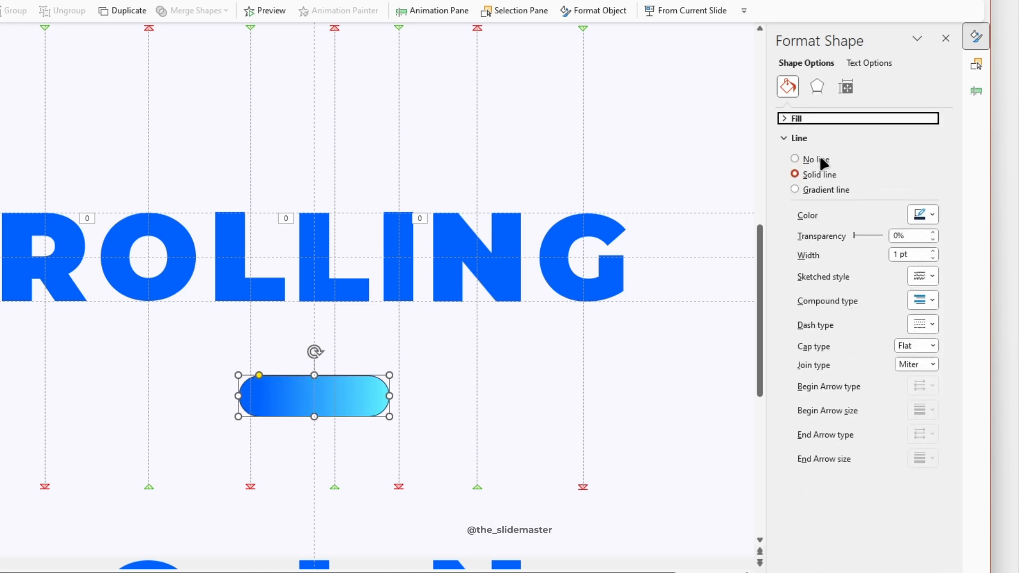
{"action": "left_click", "coordinate": [821, 160]}
- Label the button "Hit me" and shrink it about its centre to fit the text more closely
{"action": "type", "text": "it me"}
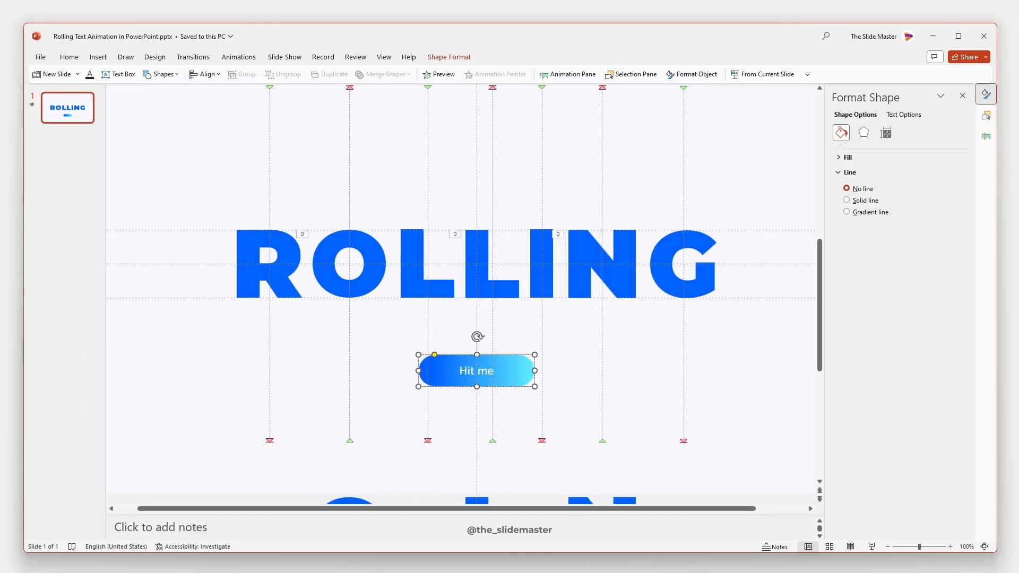
{"action": "left_click", "coordinate": [461, 354]}
{"action": "left_click_drag", "start_coordinate": [535, 387], "coordinate": [479, 389]}
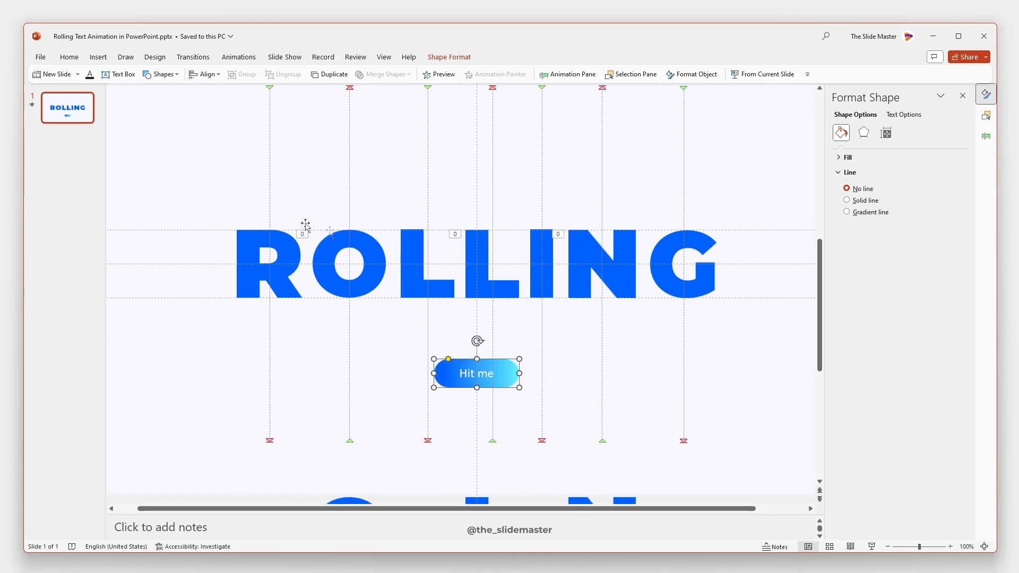
- Change the button text's font to Poppins and make it one size smaller
{"action": "left_click", "coordinate": [89, 78]}
{"action": "left_click", "coordinate": [131, 94]}
{"action": "type", "text": "Poppins"}
{"action": "key", "text": "Tab"}
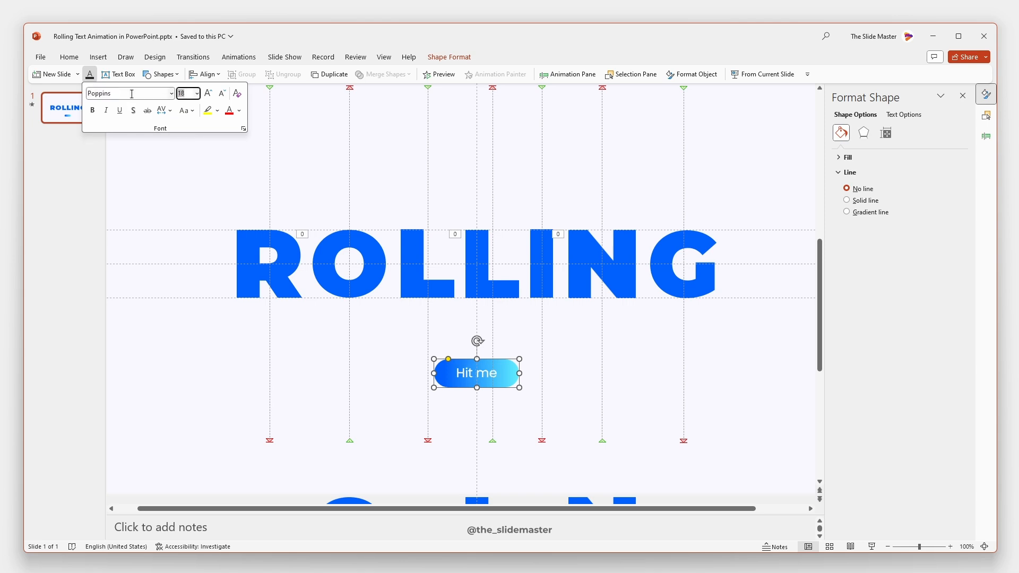
{"action": "left_click", "coordinate": [222, 94]}
{"action": "left_click", "coordinate": [436, 480]}
{"action": "left_click", "coordinate": [446, 467]}
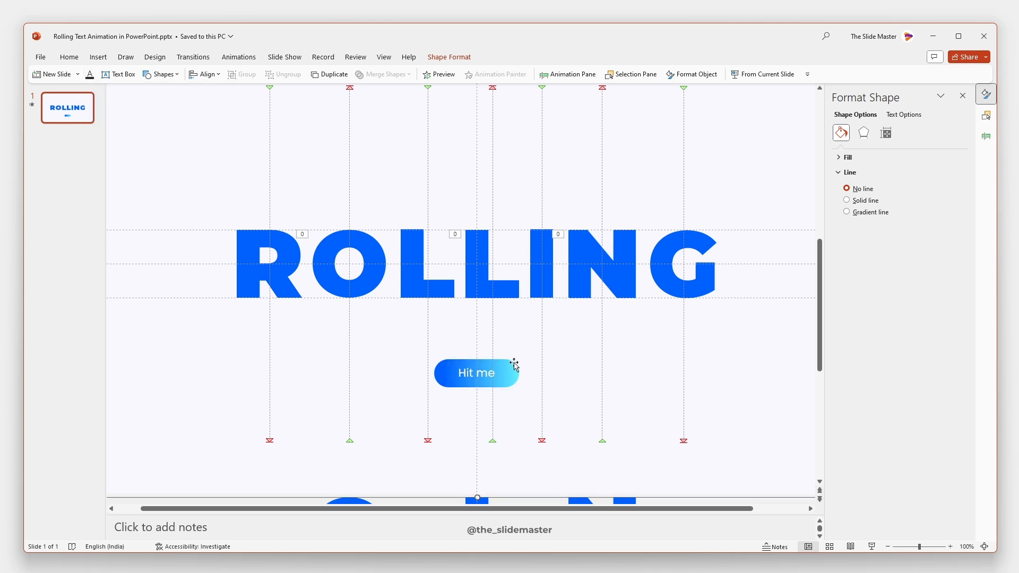
- Apply the Color Pulse emphasis animation to the "Hit me" button
{"action": "left_click", "coordinate": [512, 363]}
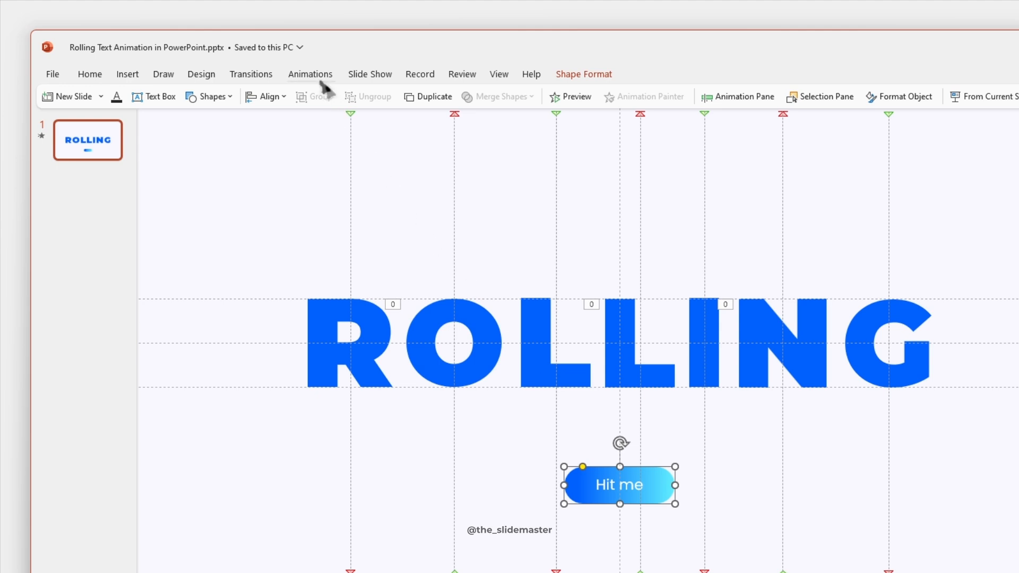
{"action": "left_click", "coordinate": [237, 57]}
{"action": "left_click", "coordinate": [831, 127]}
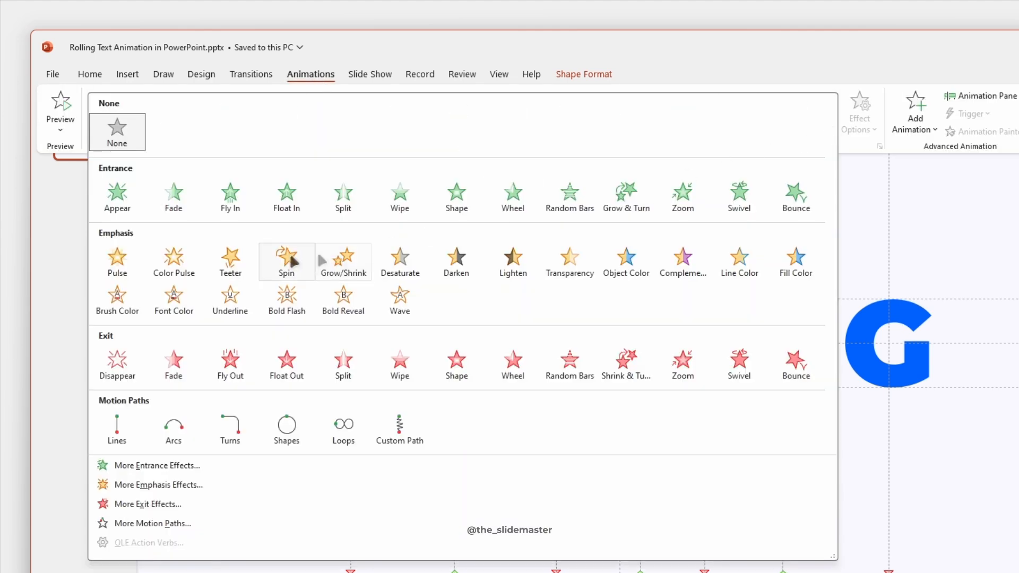
{"action": "left_click", "coordinate": [174, 257]}
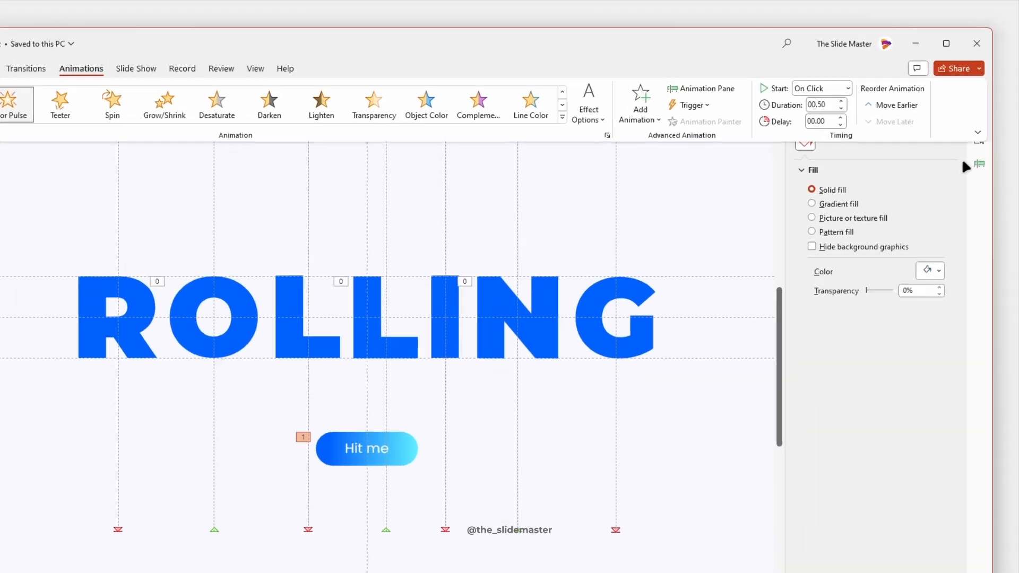
- Open the effect options of the button's Color Pulse animation and set its pulse color to light gray
{"action": "left_click", "coordinate": [979, 164]}
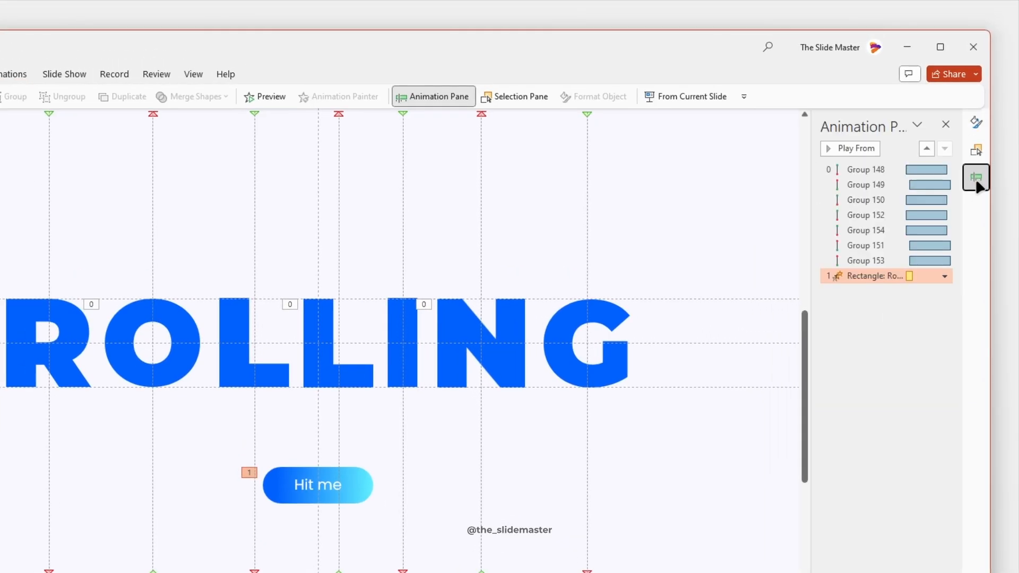
{"action": "left_click", "coordinate": [944, 277]}
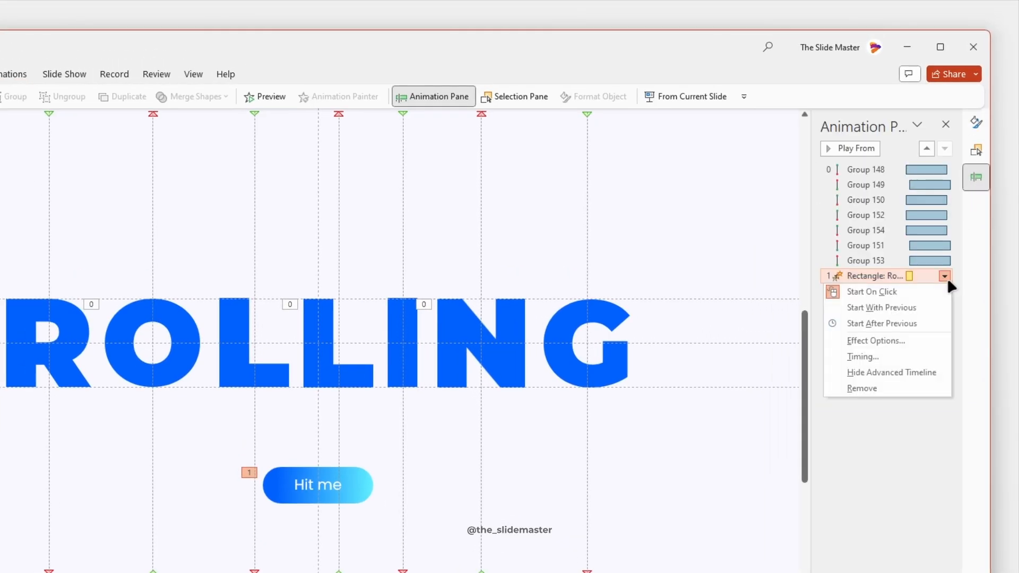
{"action": "left_click", "coordinate": [876, 340]}
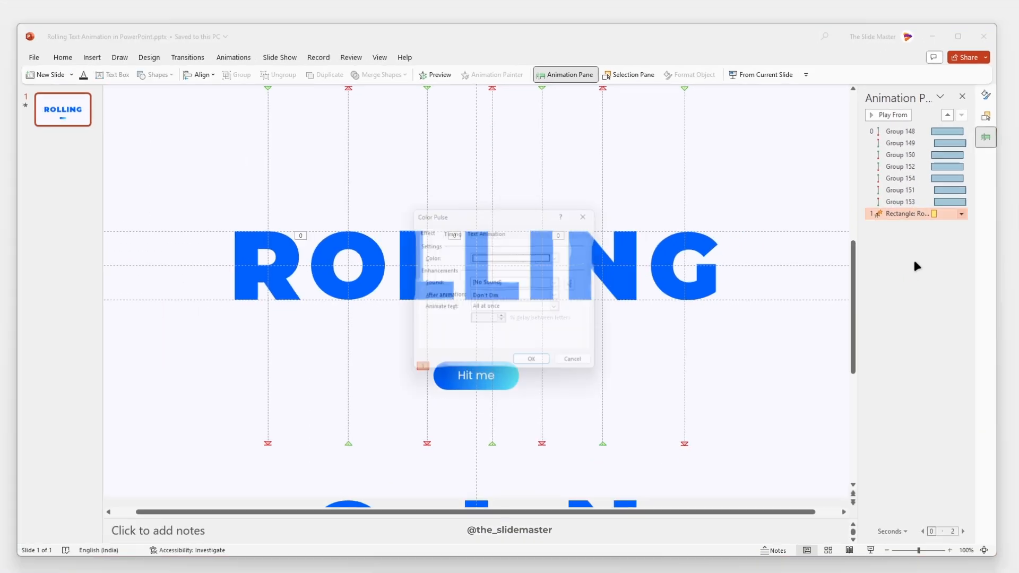
{"action": "left_click_drag", "start_coordinate": [496, 207], "coordinate": [685, 212]}
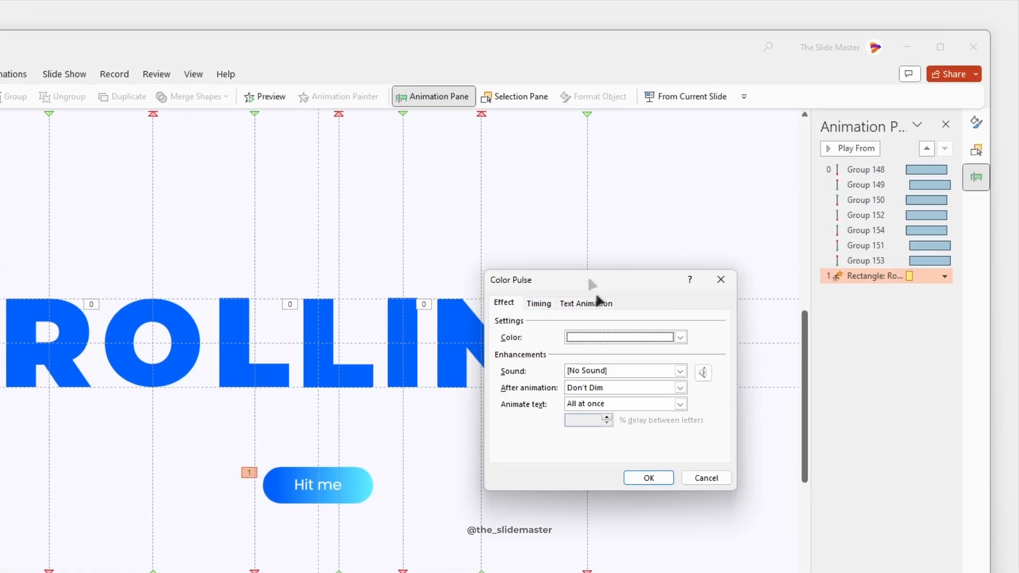
{"action": "left_click", "coordinate": [680, 337]}
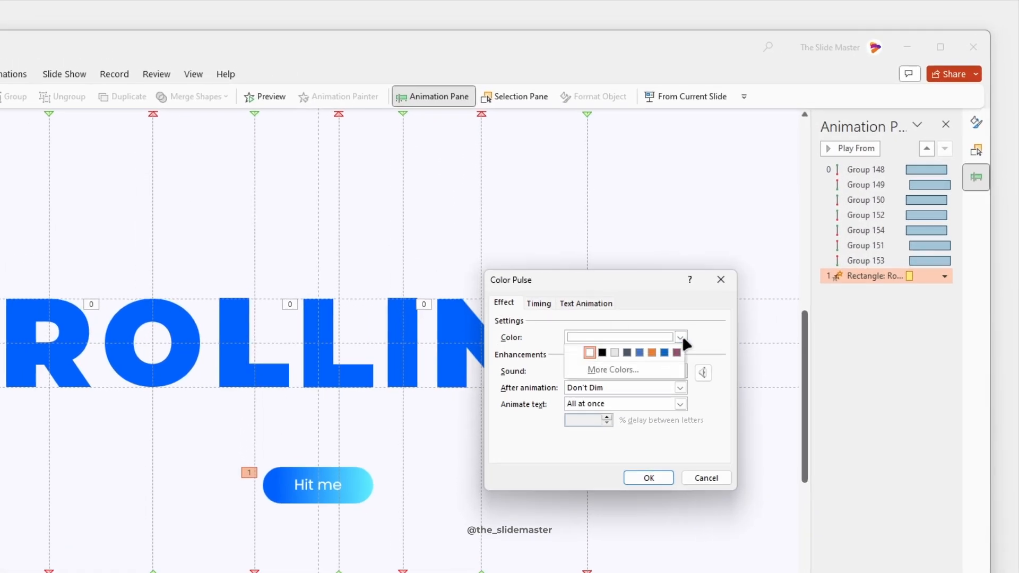
{"action": "left_click", "coordinate": [616, 353]}
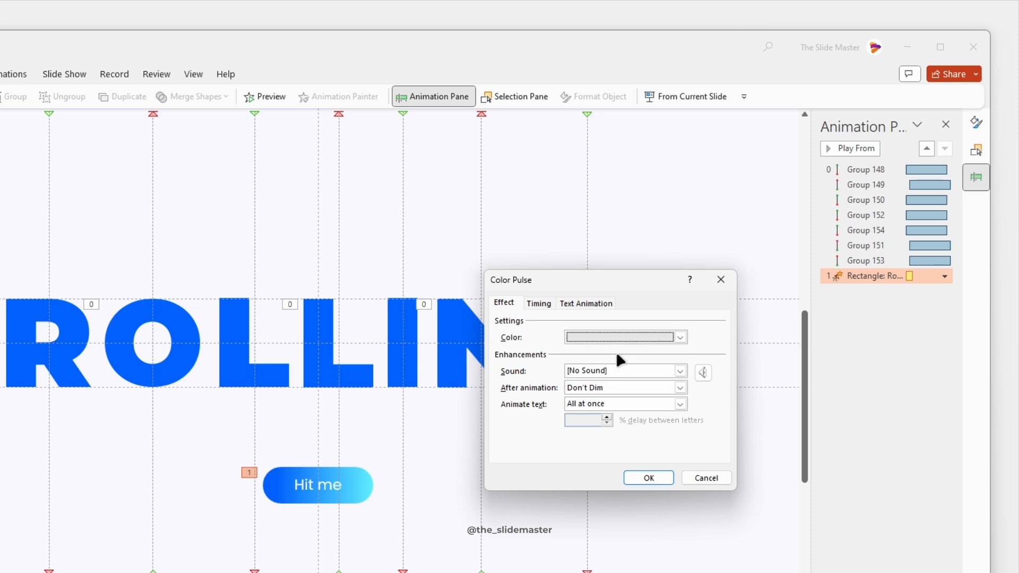
- Set the Color Pulse timing to start With Previous with a duration of 2.75 seconds, keeping Rewind when done playing enabled
{"action": "left_click", "coordinate": [545, 307]}
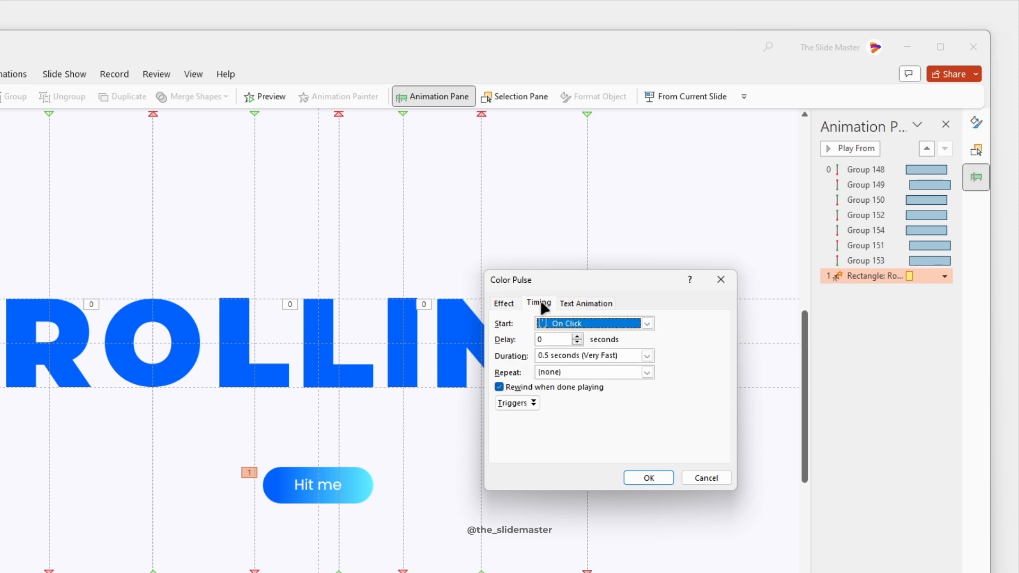
{"action": "left_click", "coordinate": [647, 324]}
{"action": "left_click", "coordinate": [627, 358]}
{"action": "left_click", "coordinate": [647, 355]}
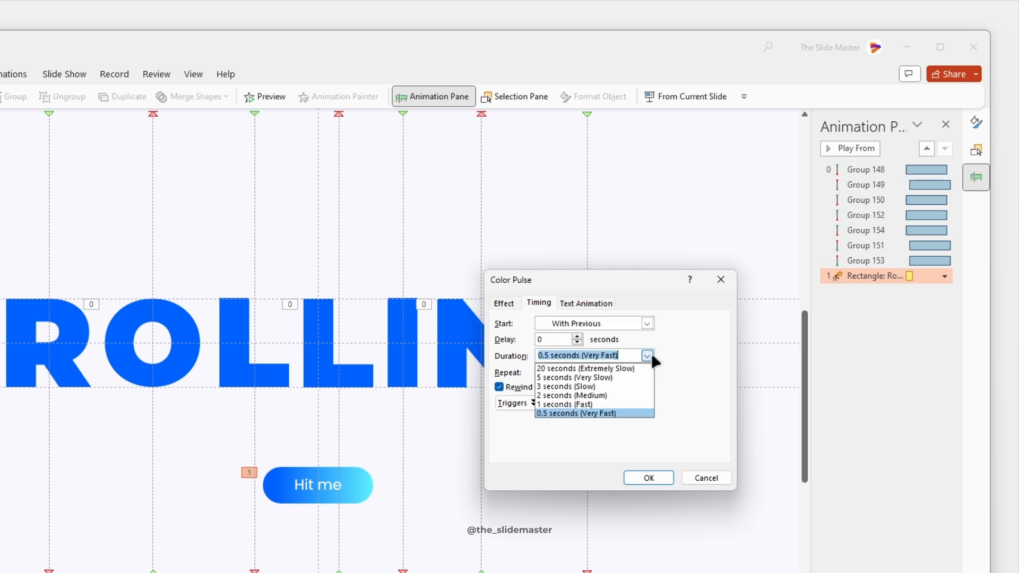
{"action": "left_click", "coordinate": [613, 395]}
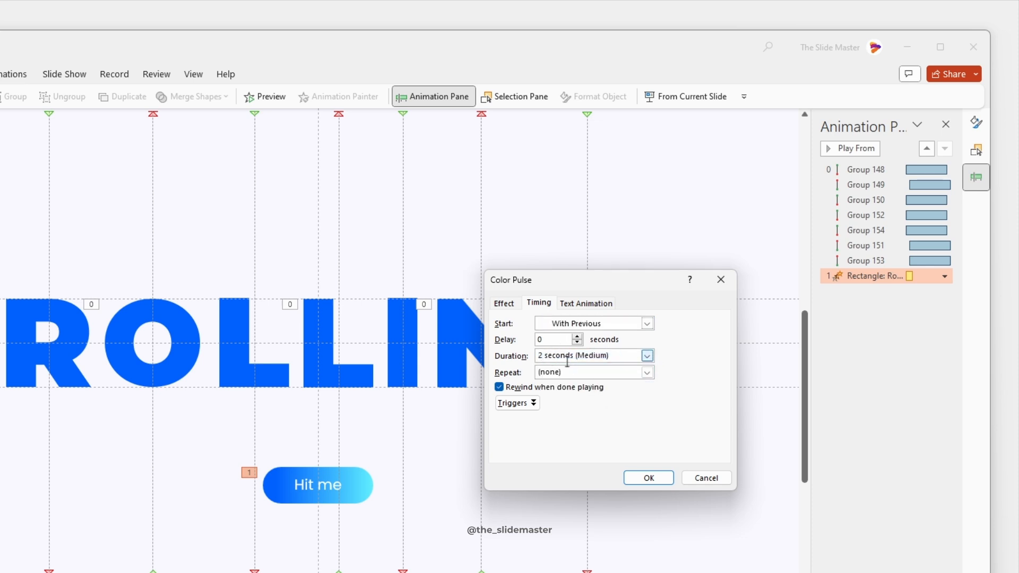
{"action": "type", "text": ".75"}
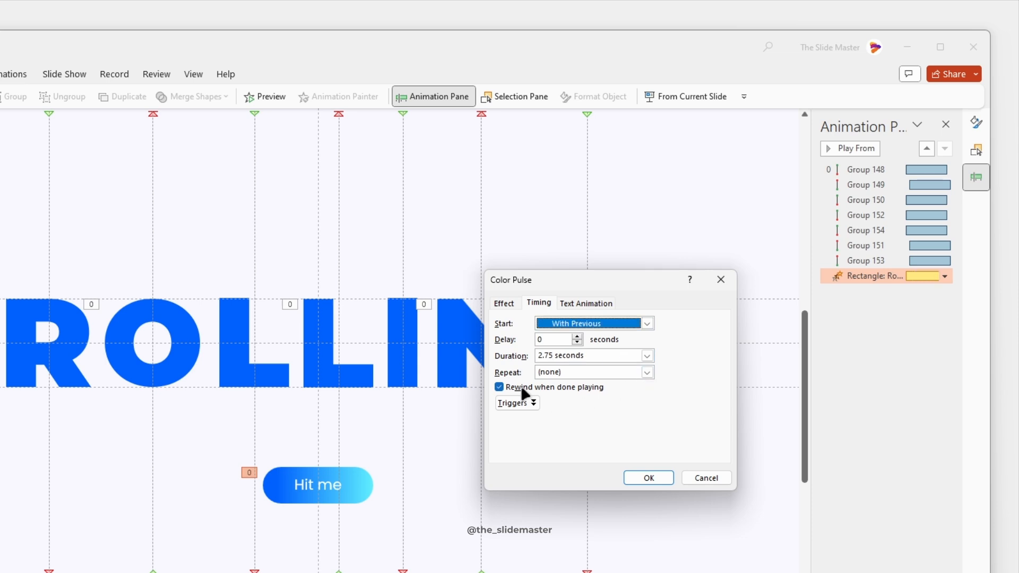
{"action": "left_click", "coordinate": [524, 395]}
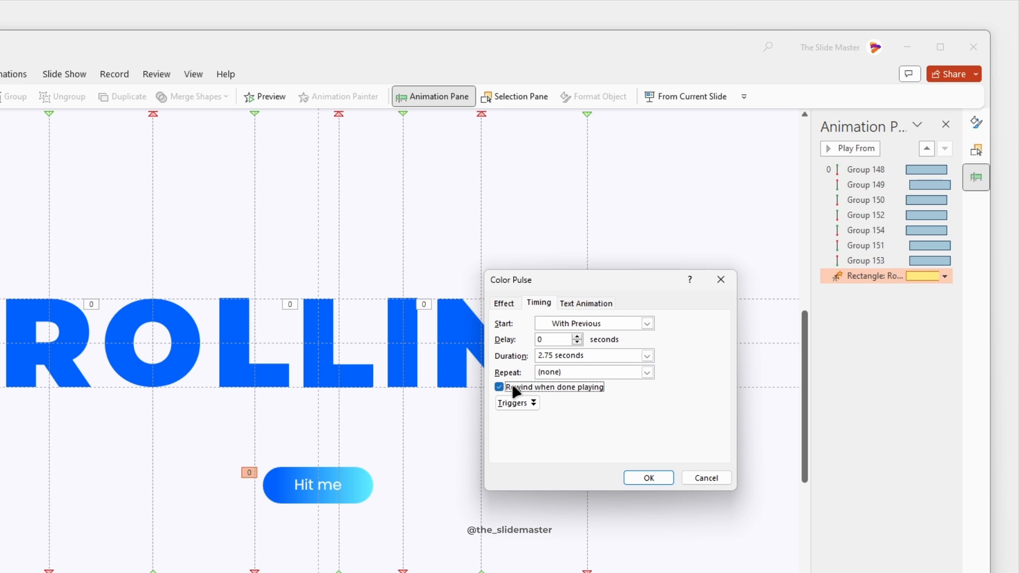
- Trigger the Color Pulse effect on click of the button's own rounded rectangle and apply the settings
{"action": "left_click", "coordinate": [530, 404]}
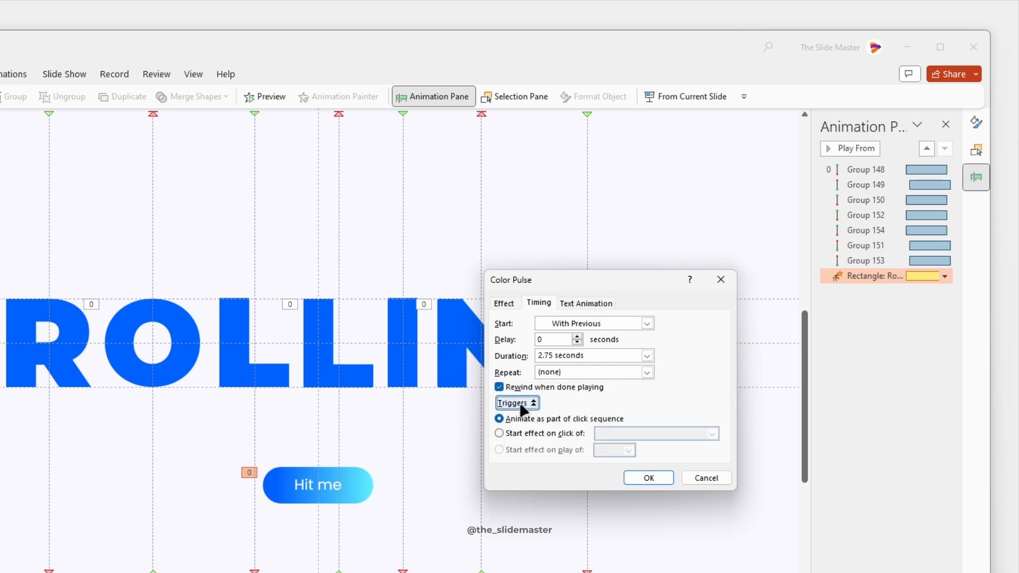
{"action": "left_click", "coordinate": [524, 438]}
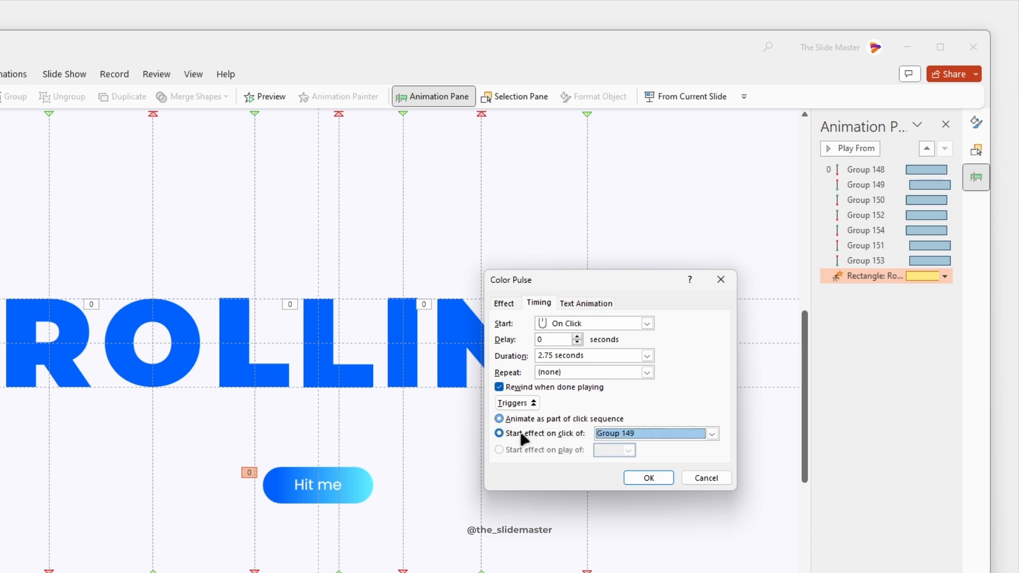
{"action": "left_click", "coordinate": [666, 434]}
{"action": "left_click_drag", "start_coordinate": [712, 456], "coordinate": [714, 480]}
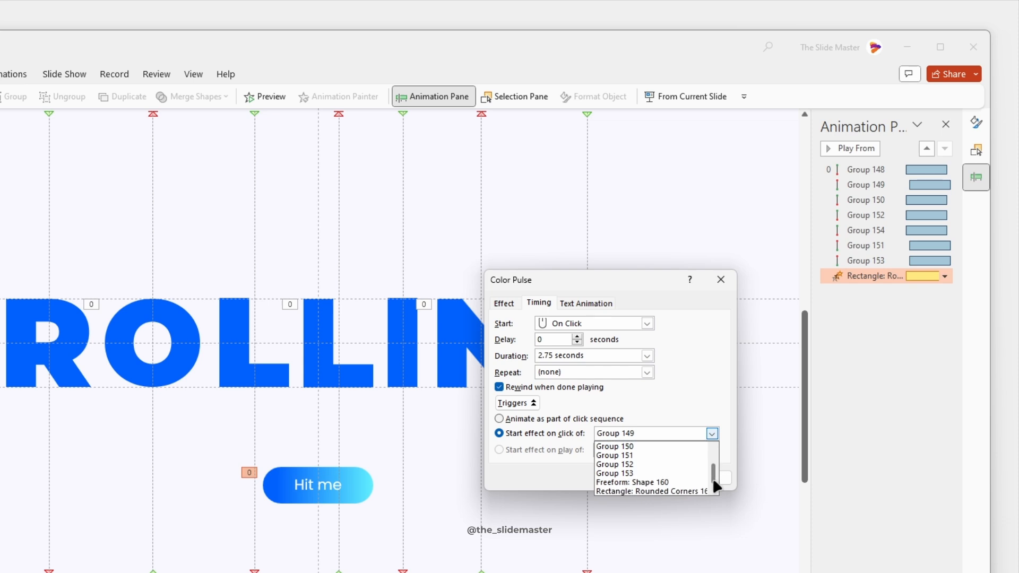
{"action": "left_click", "coordinate": [657, 485]}
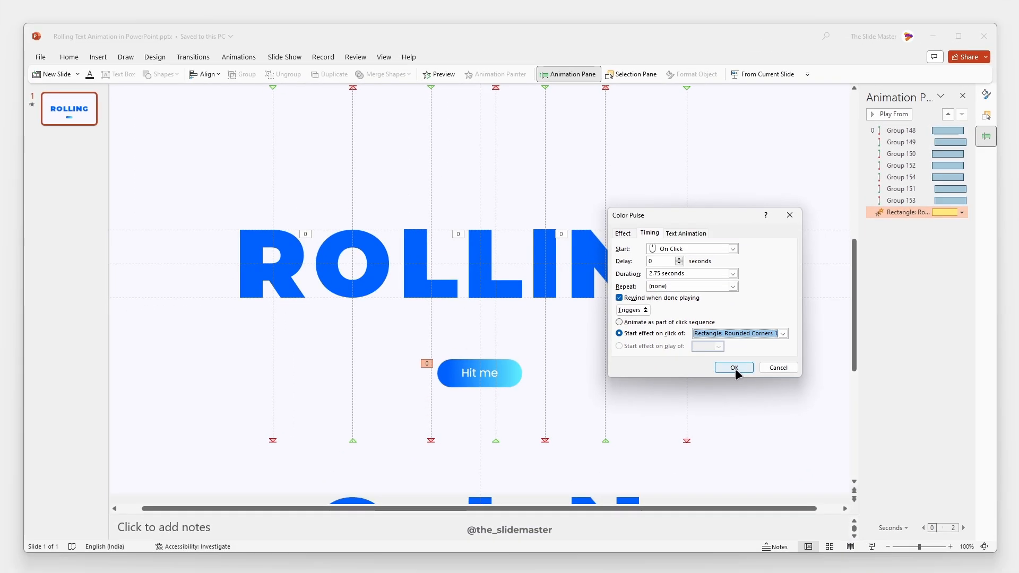
{"action": "left_click", "coordinate": [734, 368]}
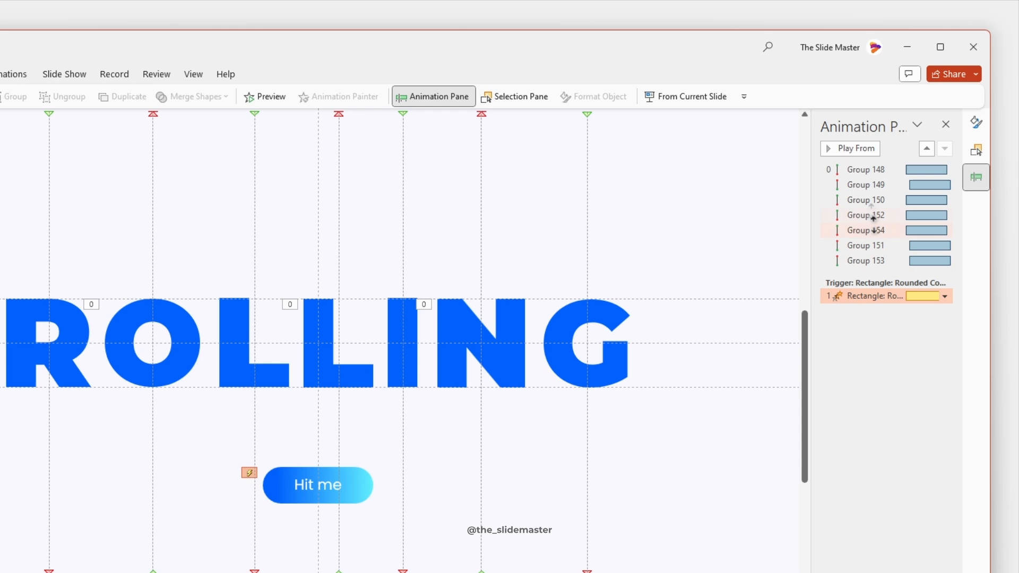
- Move all seven letter-group motion path animations under the button's trigger, directly after its Color Pulse effect
{"action": "left_click", "coordinate": [869, 171]}
{"action": "left_click", "coordinate": [876, 260], "text": "shift"}
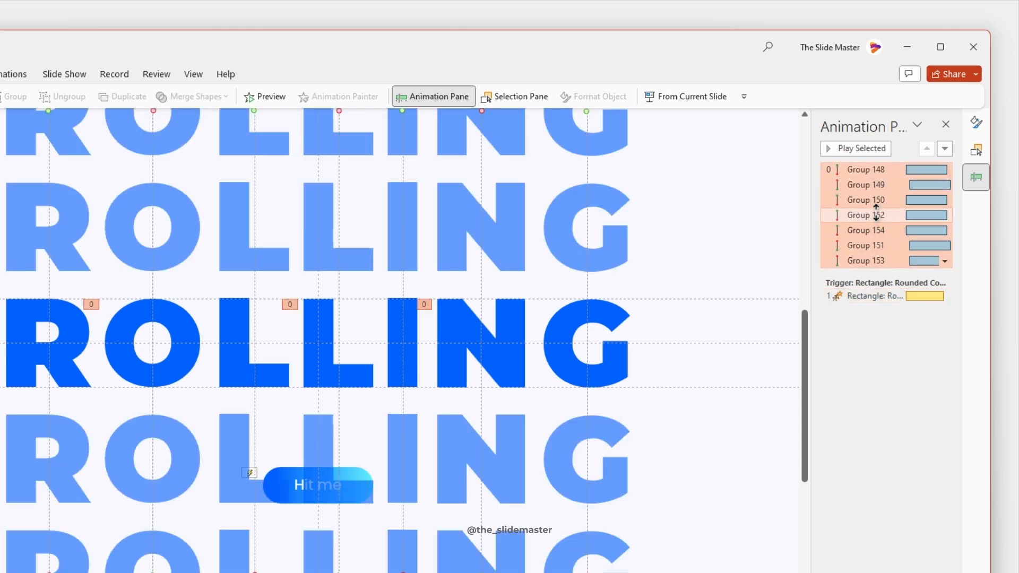
{"action": "left_click_drag", "start_coordinate": [875, 202], "coordinate": [867, 309]}
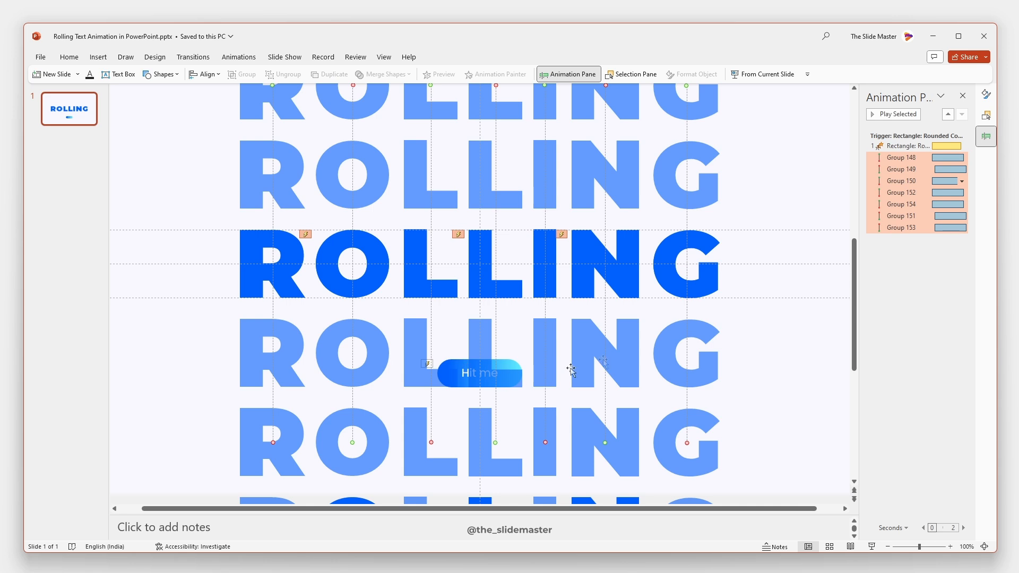
{"action": "left_click", "coordinate": [849, 190]}
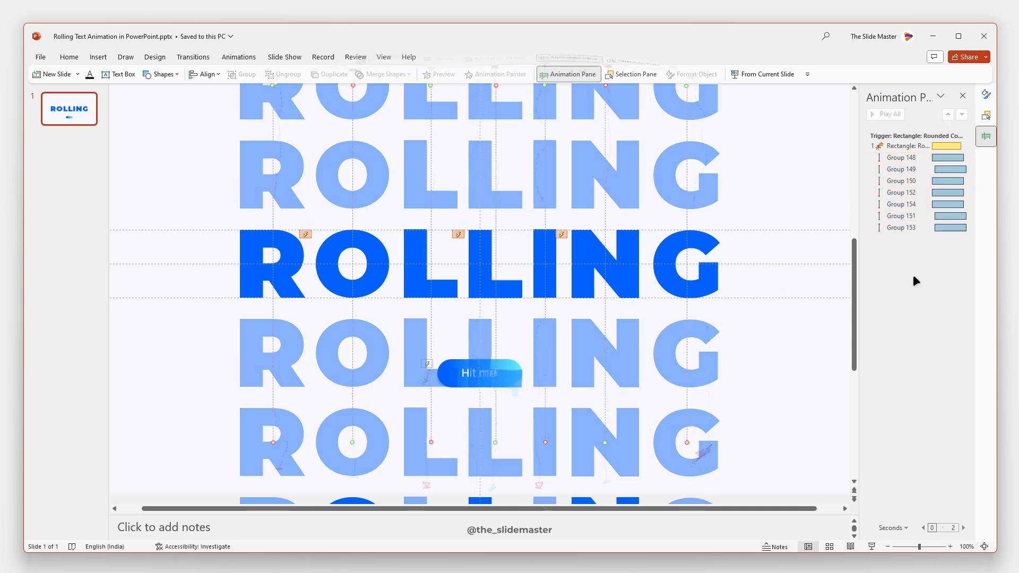
- Run the slide show from the current slide and test the "Hit me" button's rolling animation several times
{"action": "left_click", "coordinate": [758, 76]}
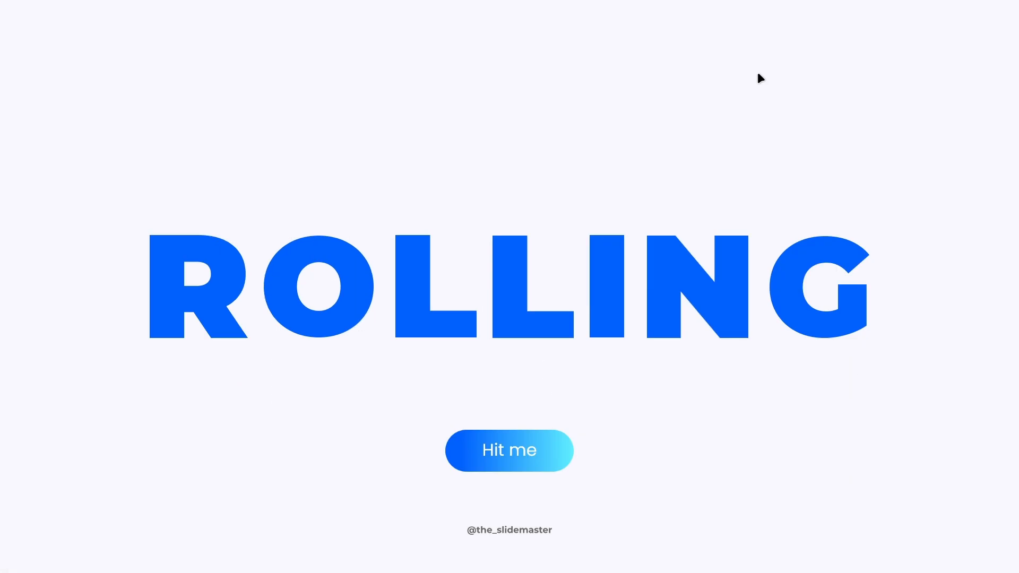
{"action": "left_click", "coordinate": [502, 447]}
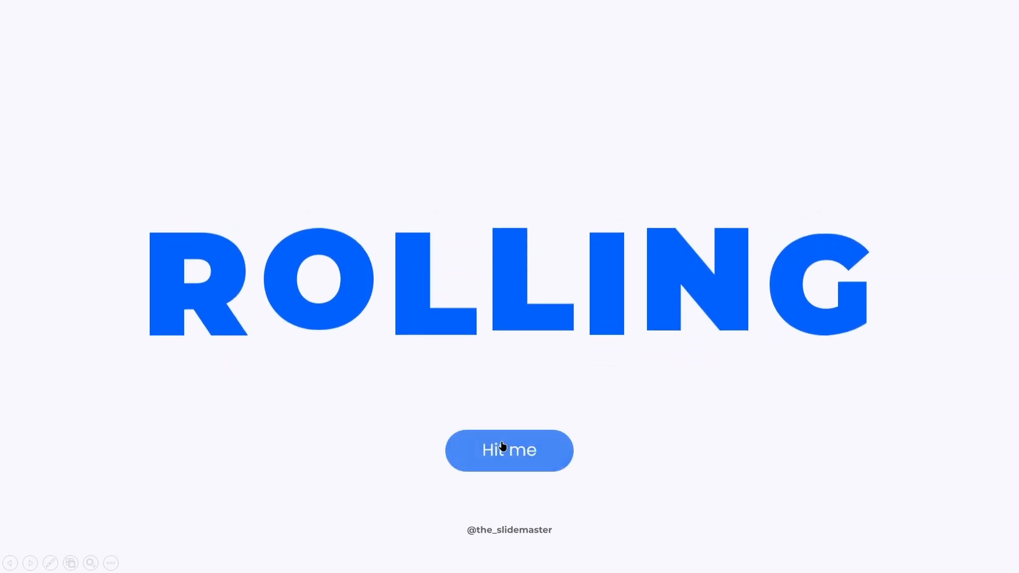
{"action": "left_click", "coordinate": [502, 446]}
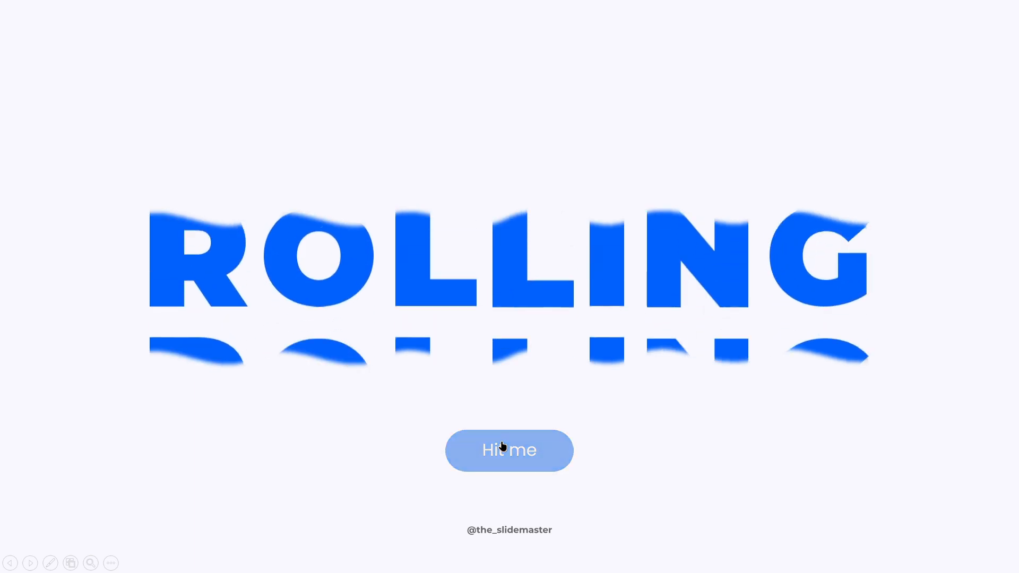
{"action": "left_click", "coordinate": [503, 446]}
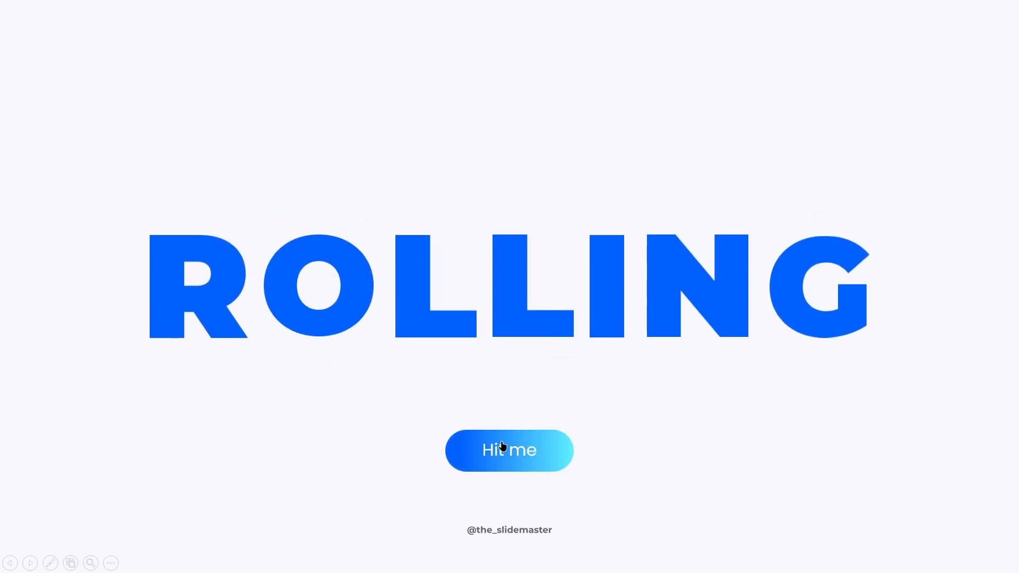